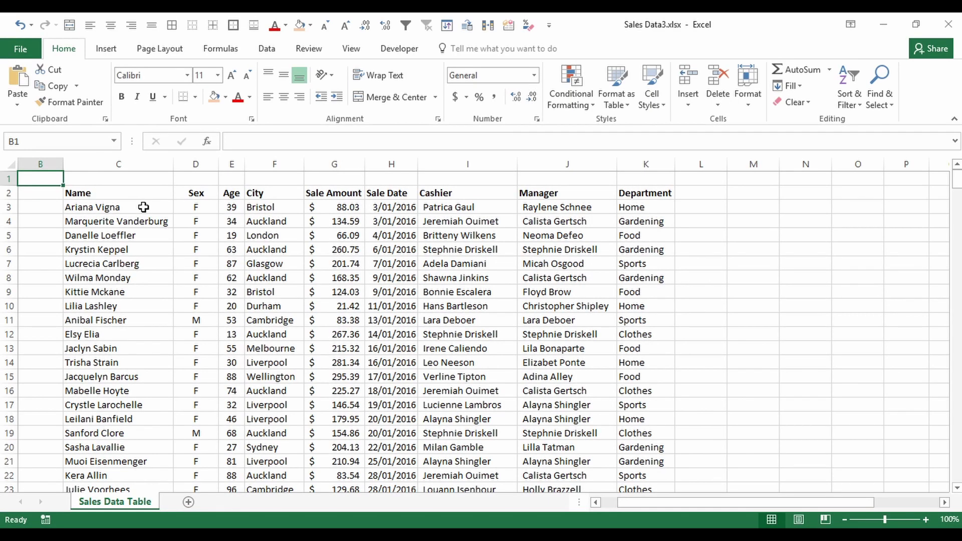
Examine the sales table's fields, using the record in row 16, and look over the records below it.
drag(143, 208, 131, 389)
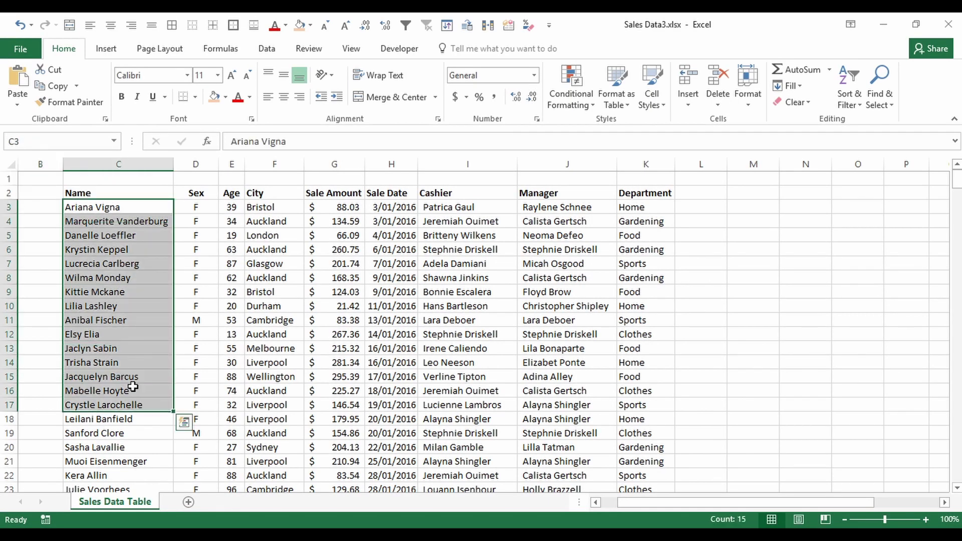
click(143, 390)
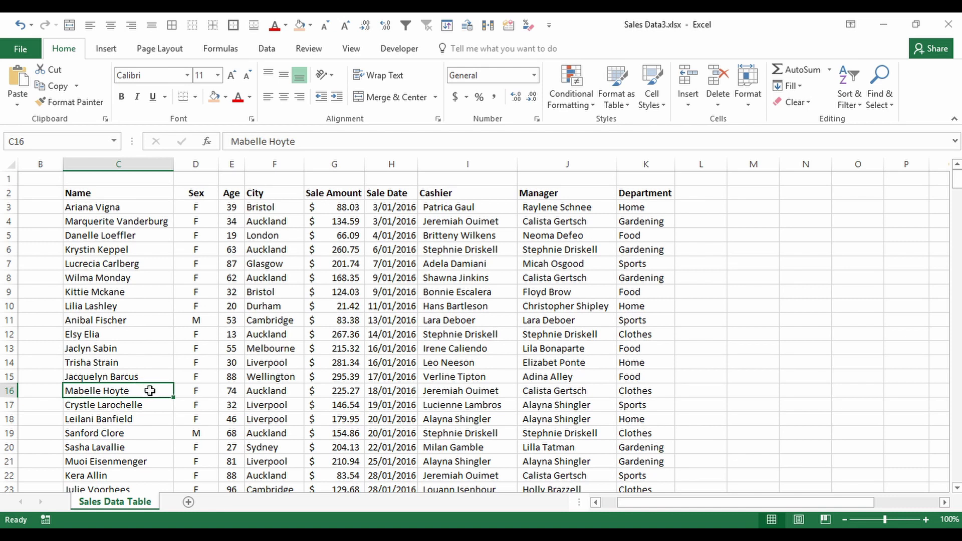
click(195, 391)
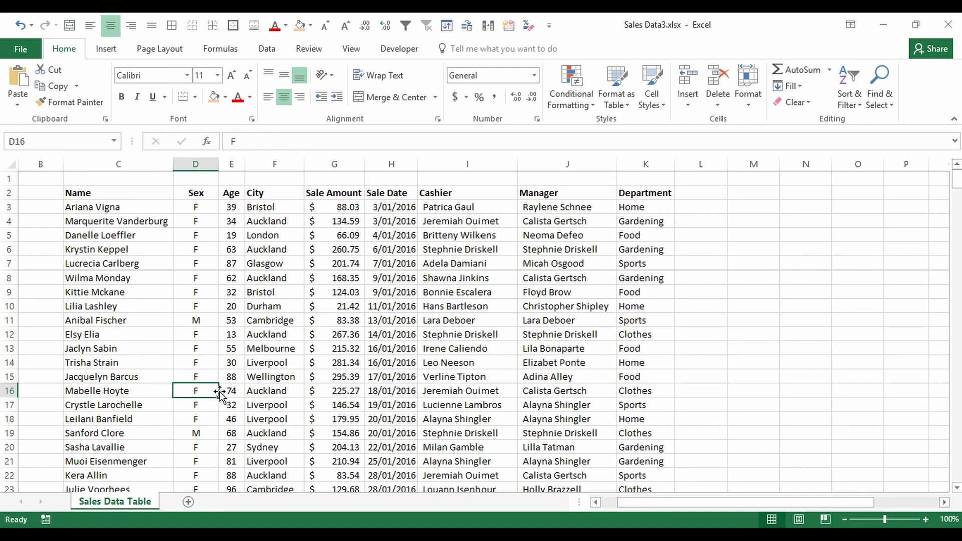
click(257, 391)
drag(321, 392, 461, 389)
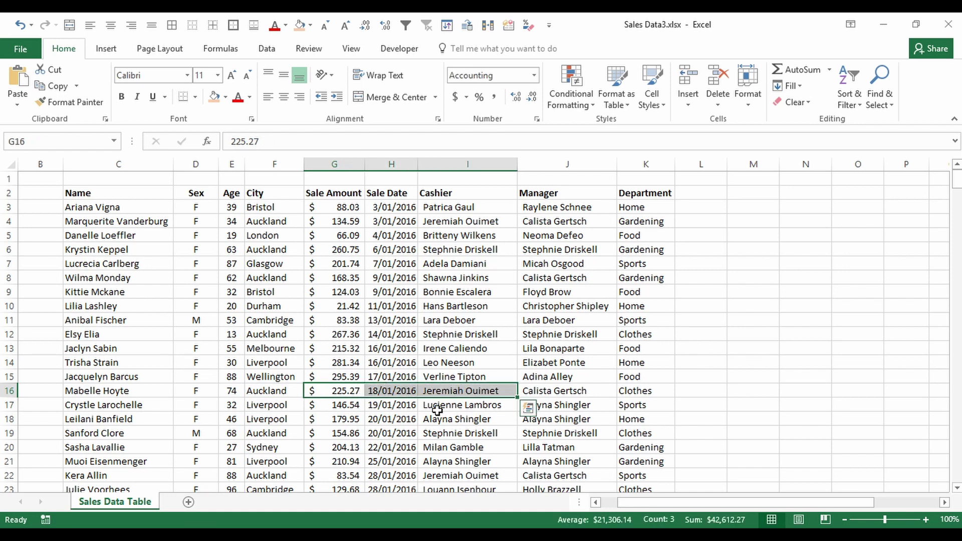
scroll(437, 411, down, 5)
scroll(410, 391, down, 20)
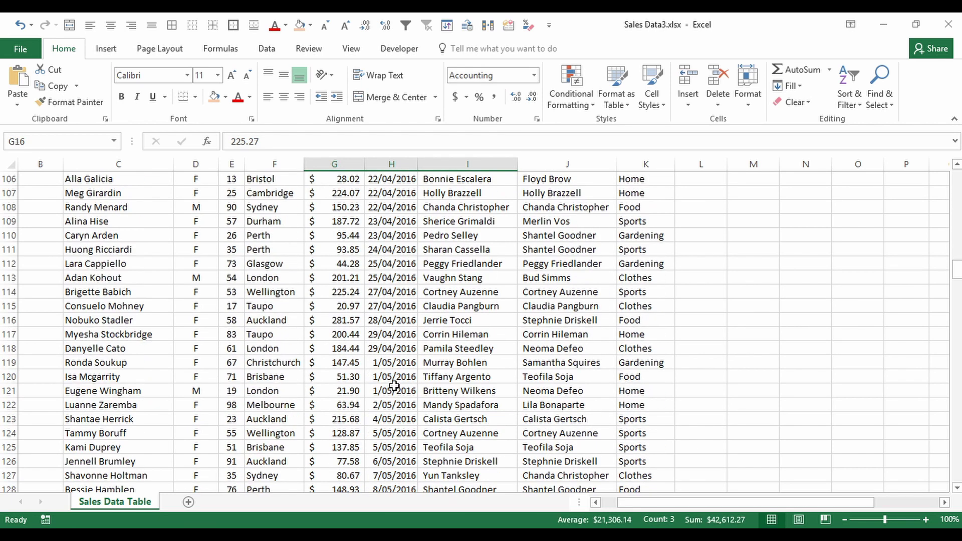
scroll(643, 351, up, 20)
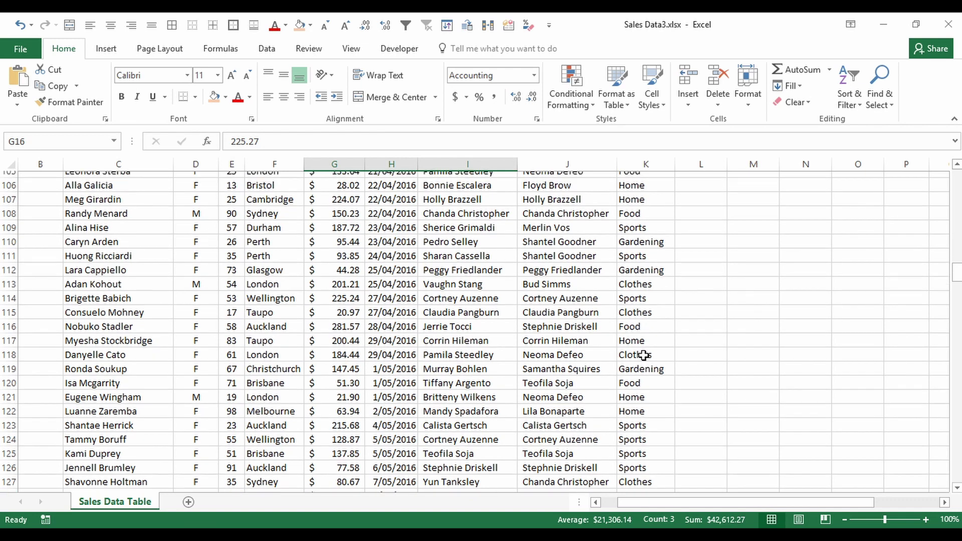
scroll(643, 359, up, 10)
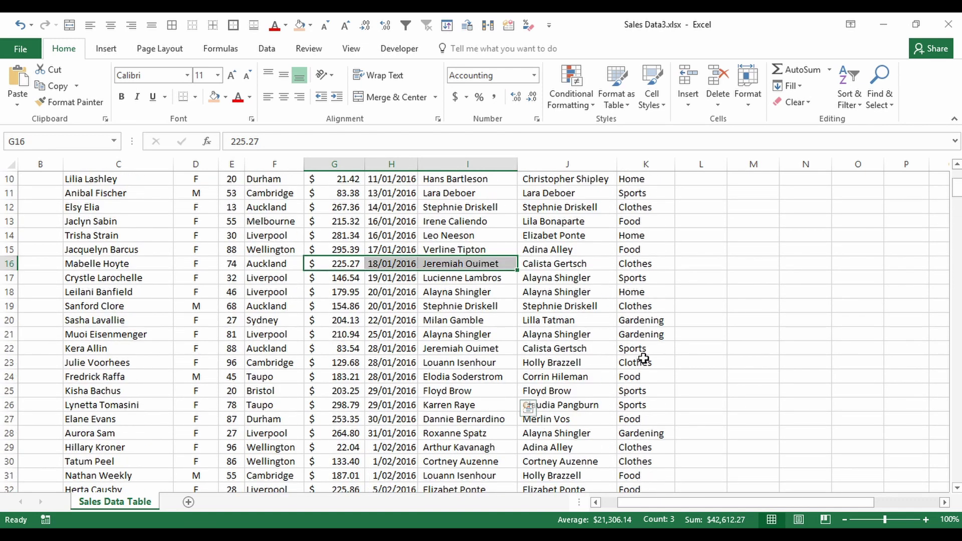
click(645, 357)
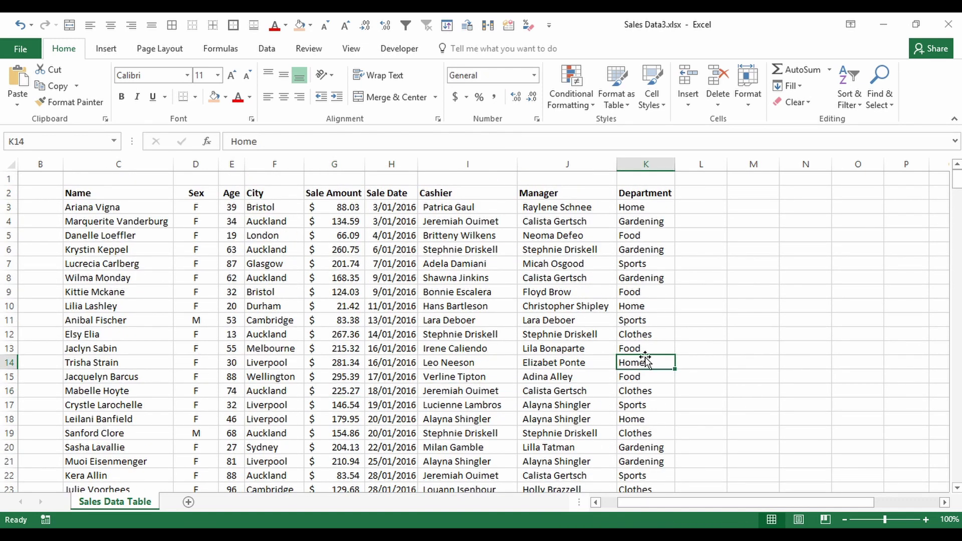
Examine individual sales records further down, including all fields of row 56 and the city in row 92.
scroll(602, 358, down, 5)
scroll(495, 348, down, 9)
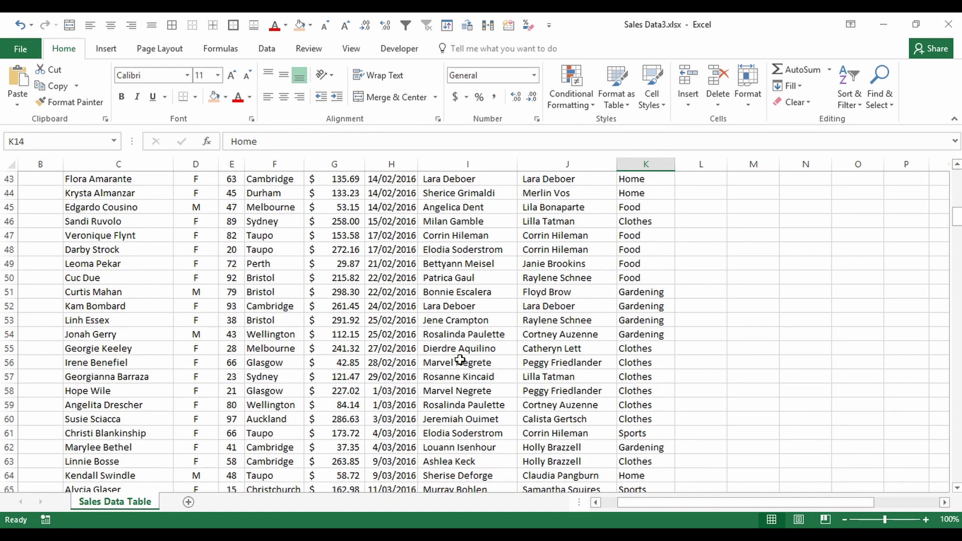
drag(100, 362, 635, 366)
scroll(505, 389, down, 3)
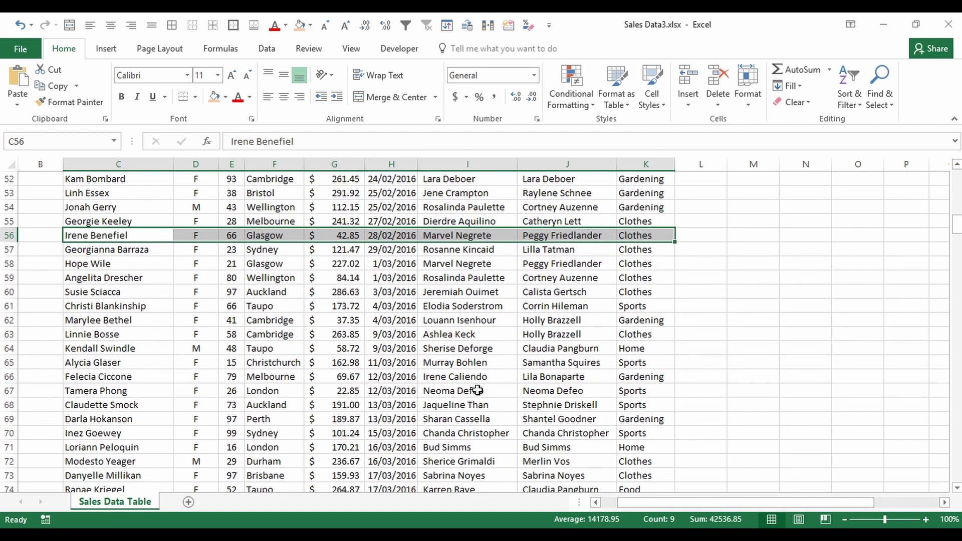
scroll(478, 390, down, 9)
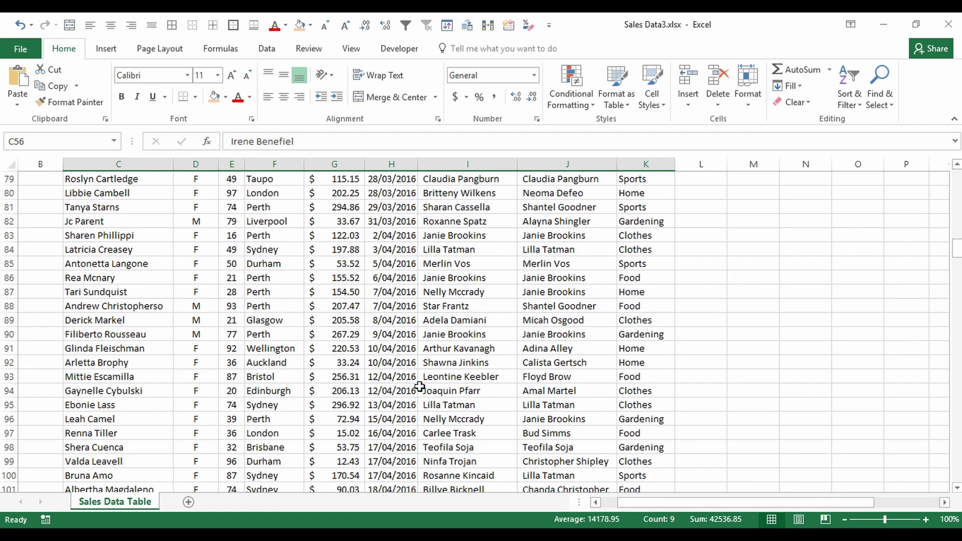
drag(282, 368, 466, 371)
click(466, 362)
click(281, 356)
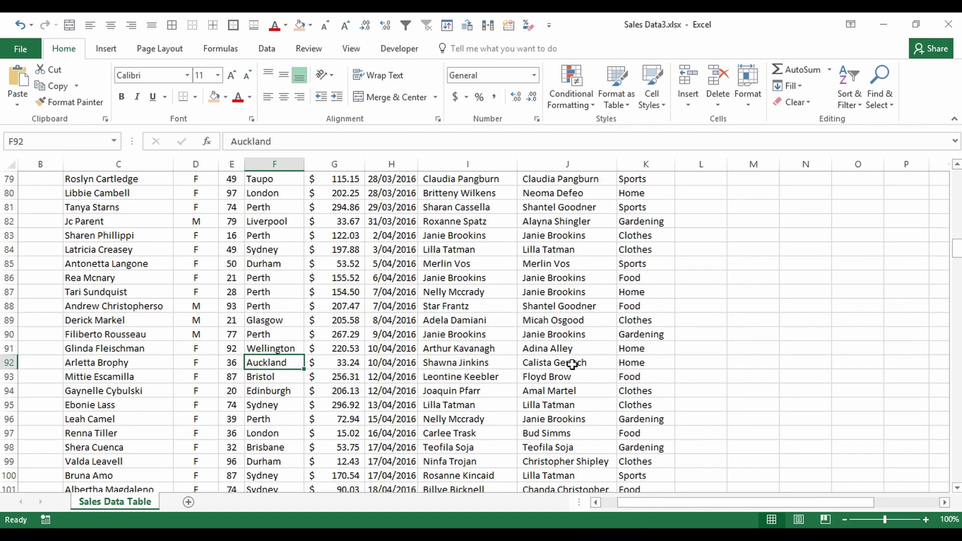
scroll(624, 371, up, 5)
scroll(626, 372, down, 11)
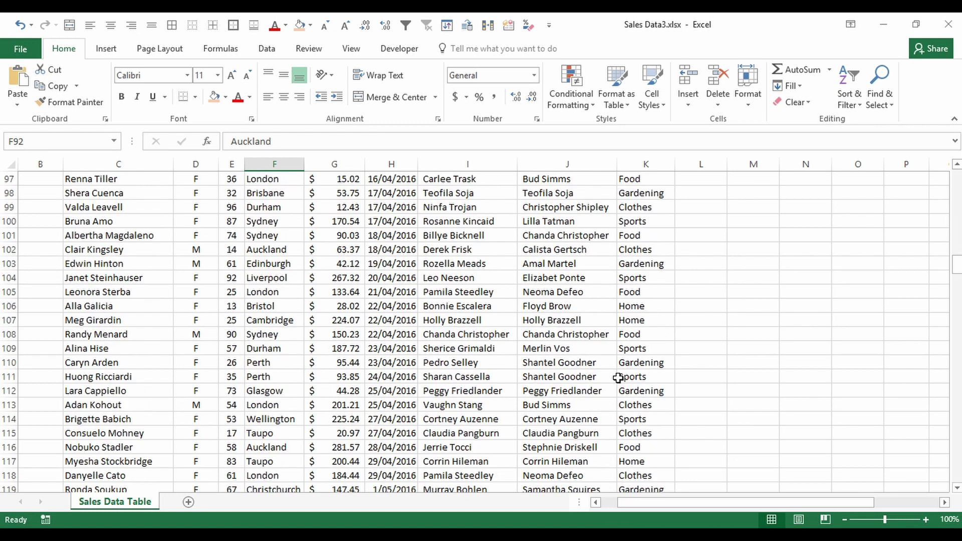
click(750, 361)
key(Up)
key(Up)
key(Up)
key(Up)
key(Up)
key(Up)
key(Up)
key(Up)
key(Up)
key(Up)
key(Up)
key(Up)
key(Up)
key(Up)
key(Up)
key(Up)
key(Up)
key(Up)
key(Up)
key(Up)
key(Down)
key(Down)
text(=sumif)
key(Tab)
key(Left)
key(Left)
key(Left)
key(Left)
key(Left)
key(Left)
key(Left)
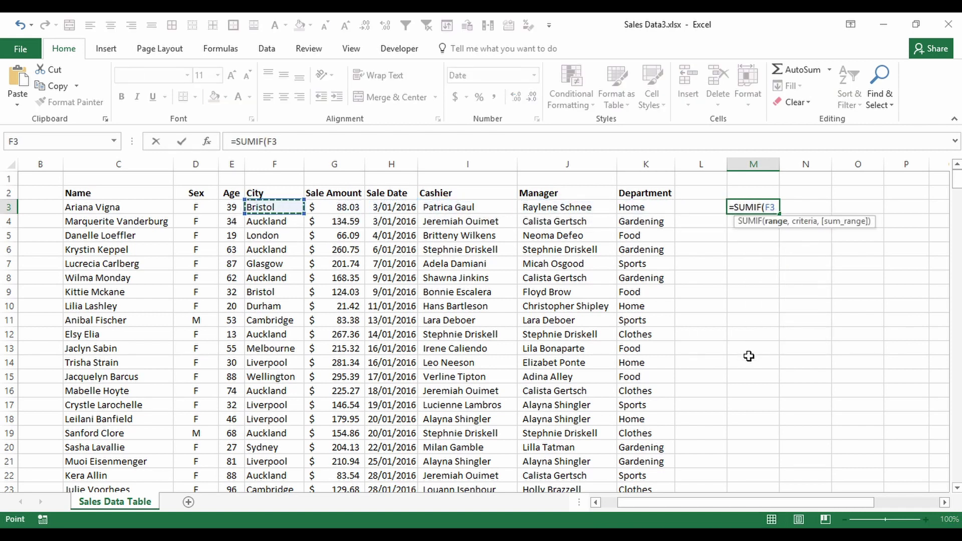
key(Escape)
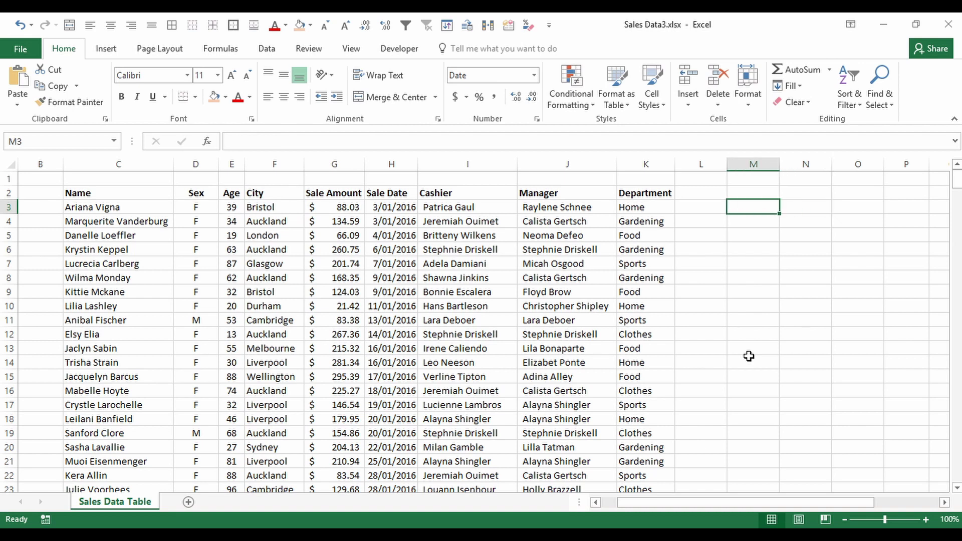
Copy the City values from F3 down to the last record and paste them starting at M3.
click(273, 204)
key(ctrl+shift+Down)
key(ctrl+c)
key(Right)
key(Right)
key(ctrl+Up)
key(Right)
key(Right)
key(Right)
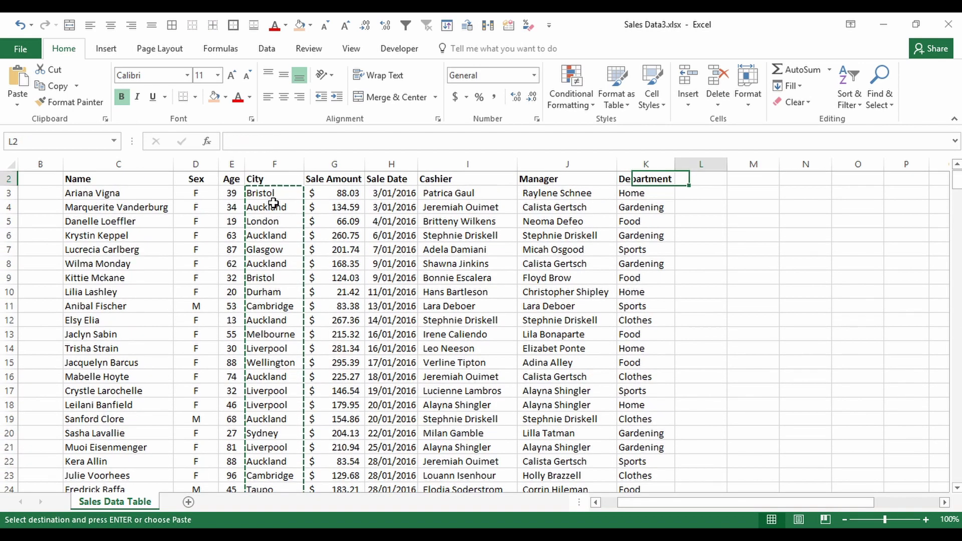
key(Right)
key(Right)
key(Down)
key(ctrl+v)
Remove the duplicates from the pasted city list in column M.
click(267, 48)
click(616, 85)
click(512, 386)
click(489, 317)
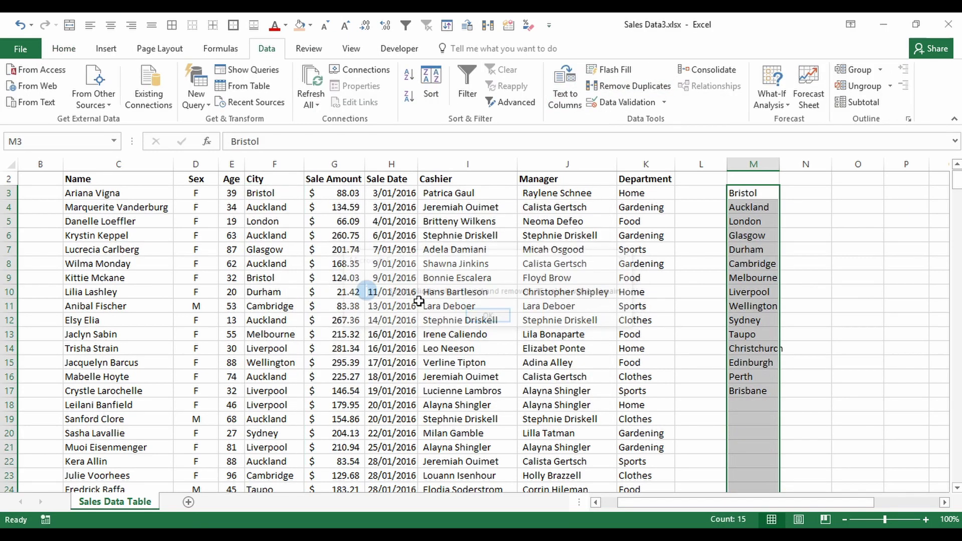
In N3, enter a SUMIF formula totalling $G$3:$G$352 where $F$3:$F$352 matches the city in M3.
click(807, 194)
scroll(790, 204, up, 1)
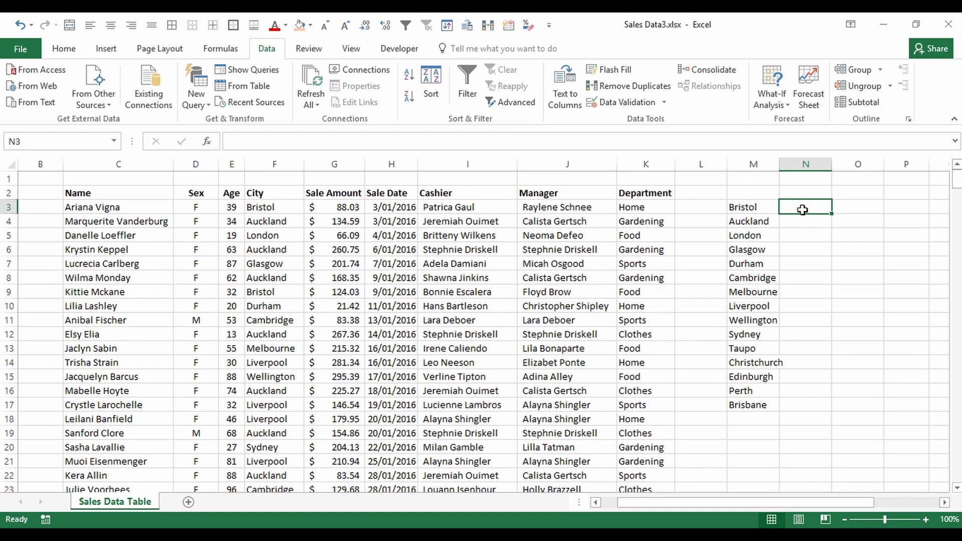
text(=sumif)
key(Tab)
click(296, 207)
key(ctrl+shift+Down)
key(F4)
text(,)
key(Left)
text(,)
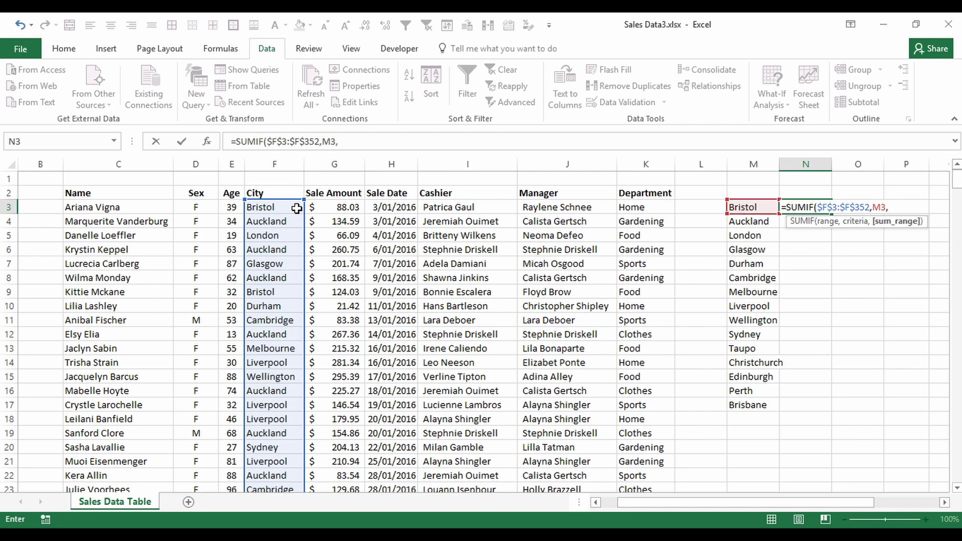
click(331, 211)
key(ctrl+shift+Down)
key(F4)
key(Return)
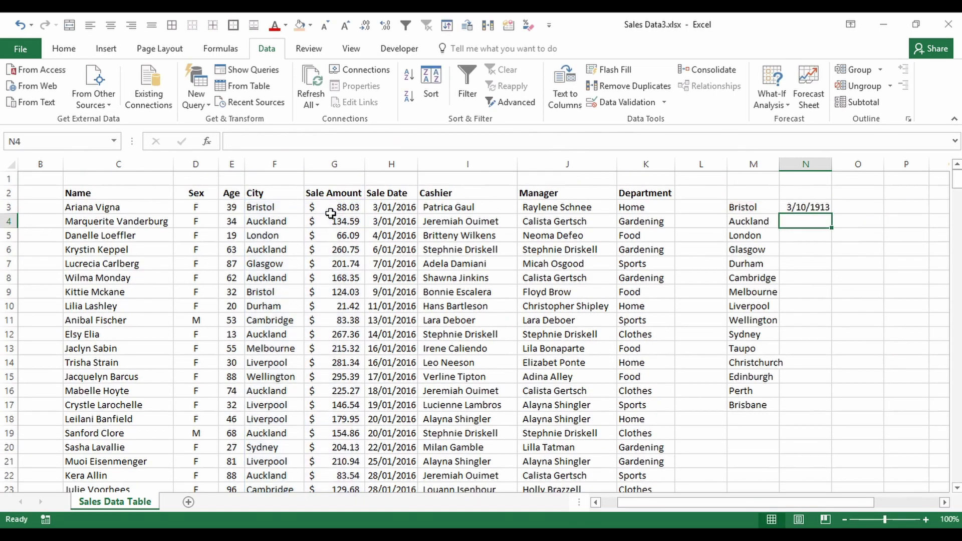
Format N3 as currency and fill its formula down to N17 beside the remaining cities.
click(818, 208)
key(ctrl+shift+4)
drag(832, 213, 832, 404)
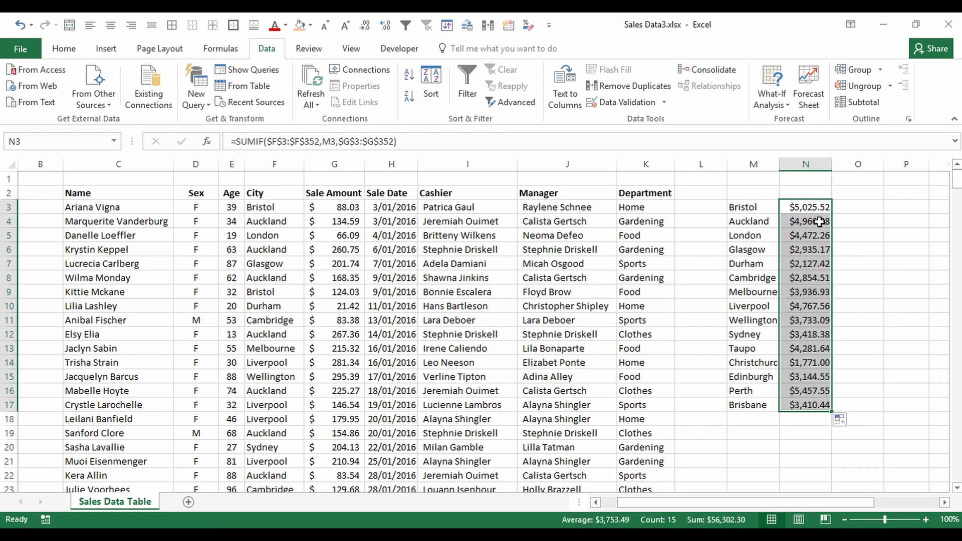
Autofit the width of column M to its longest city name.
double_click(784, 165)
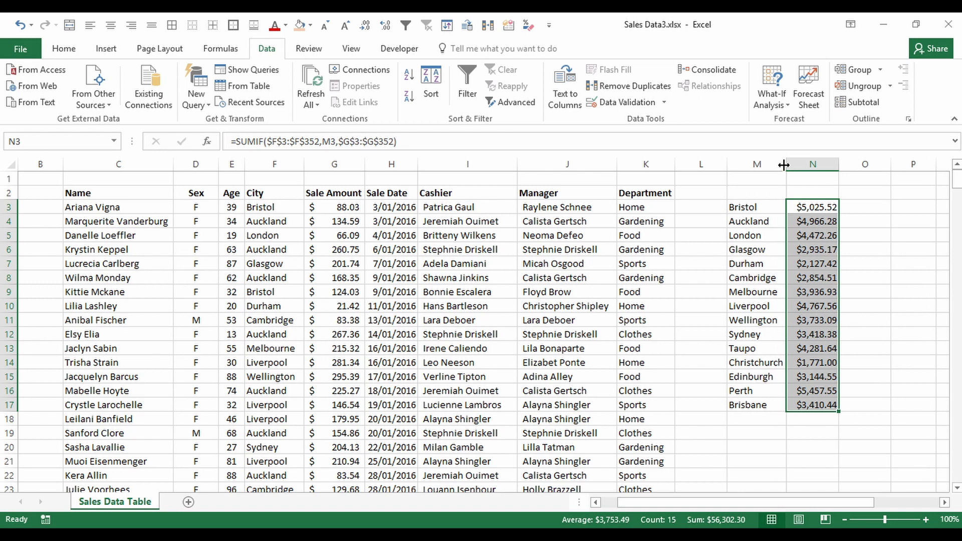
click(825, 206)
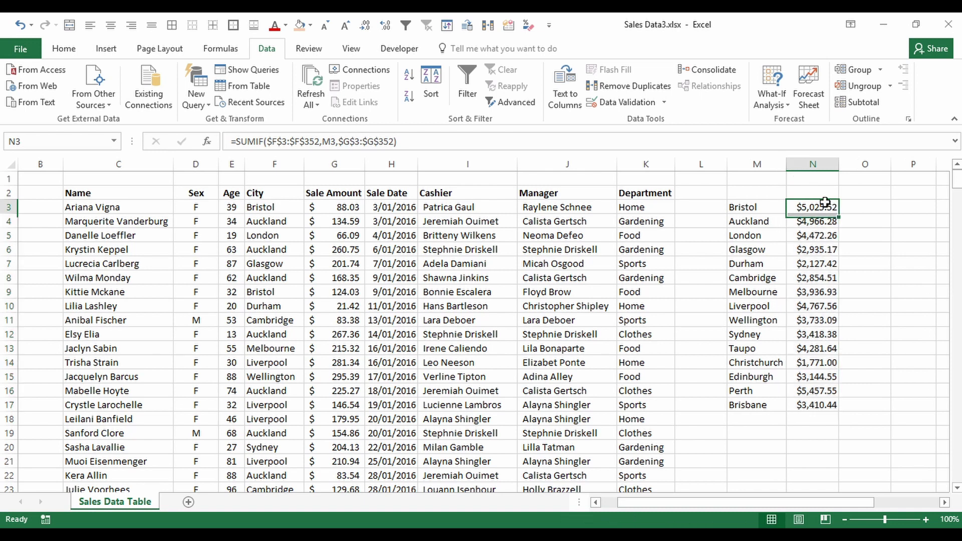
click(763, 419)
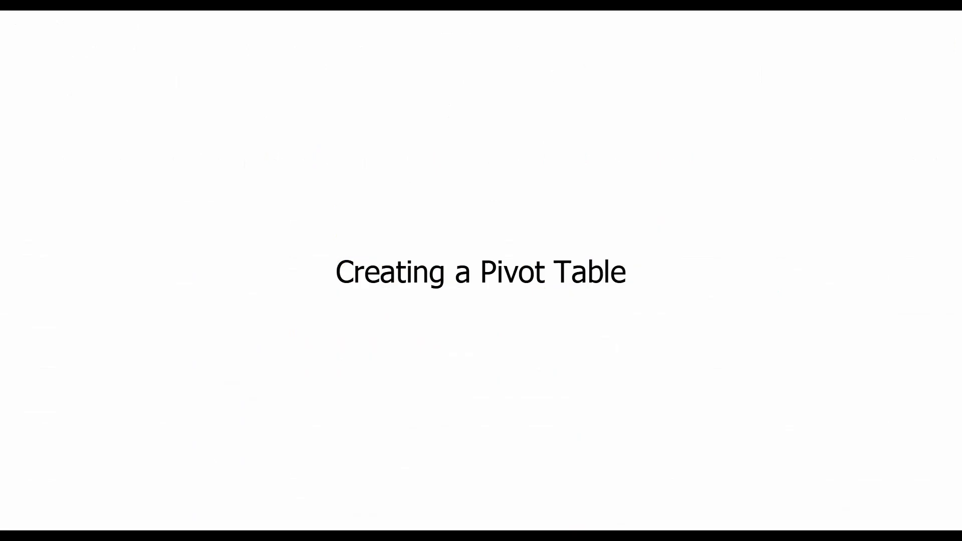
Delete columns M and N containing the city list and its SUMIF totals.
drag(757, 164, 802, 165)
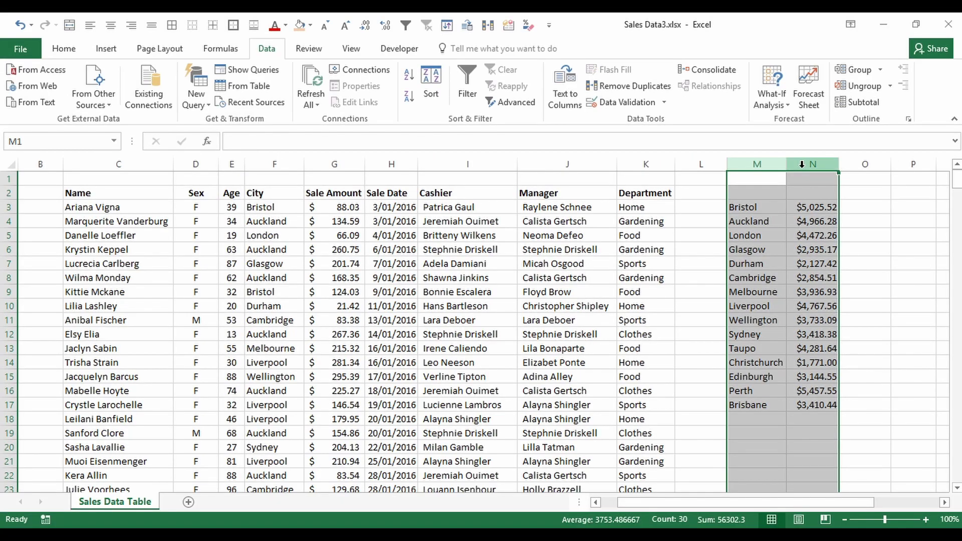
key(ctrl+minus)
key(Left)
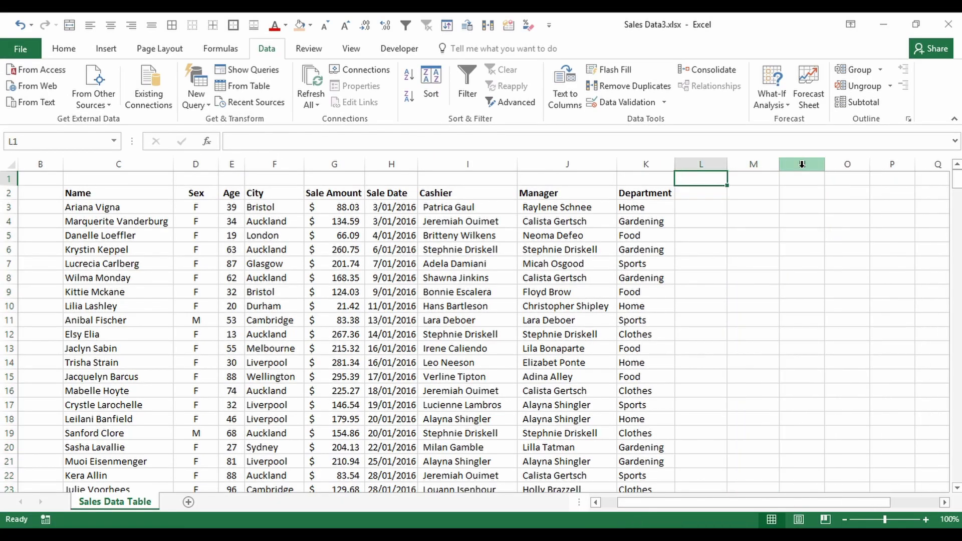
Start creating a PivotTable with the range C2:K352 on the Sales Data Table sheet as its source.
click(375, 269)
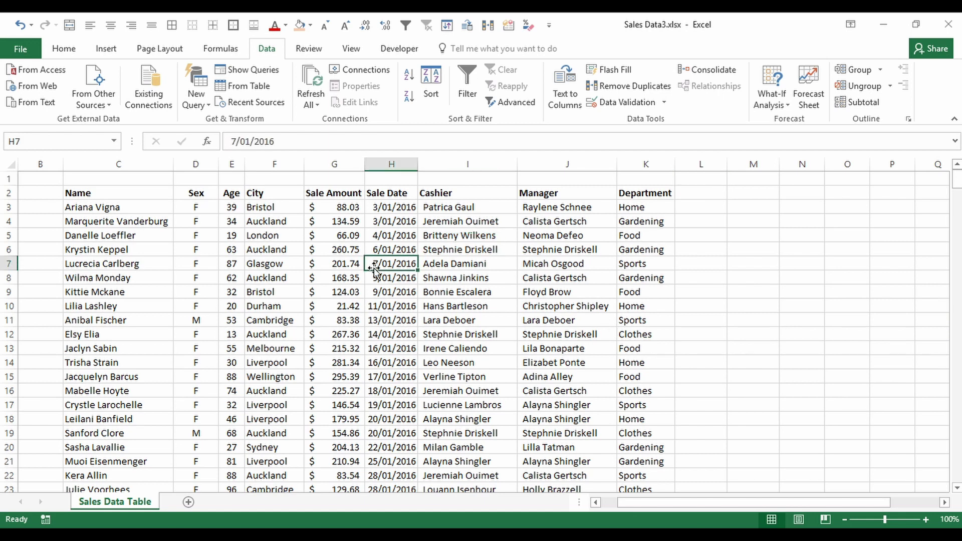
drag(133, 195, 652, 434)
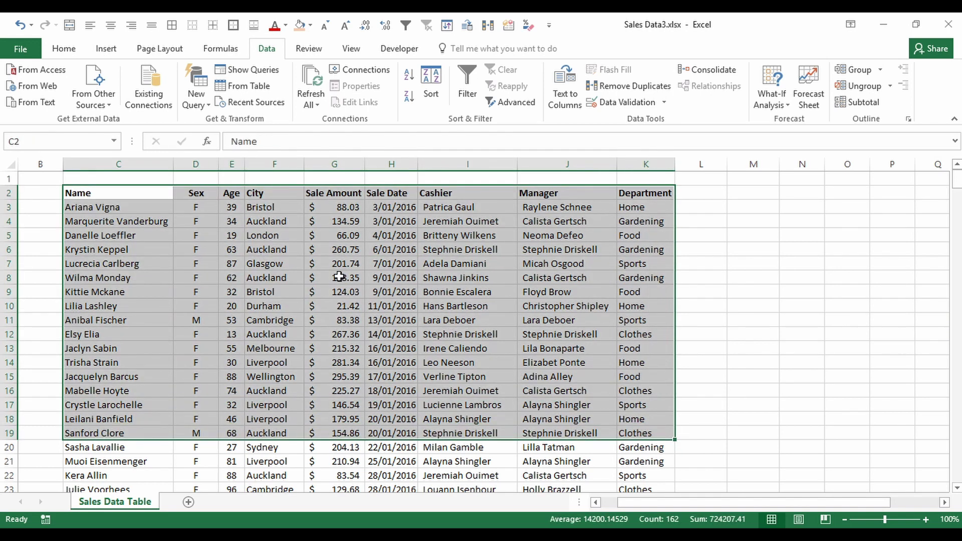
click(340, 277)
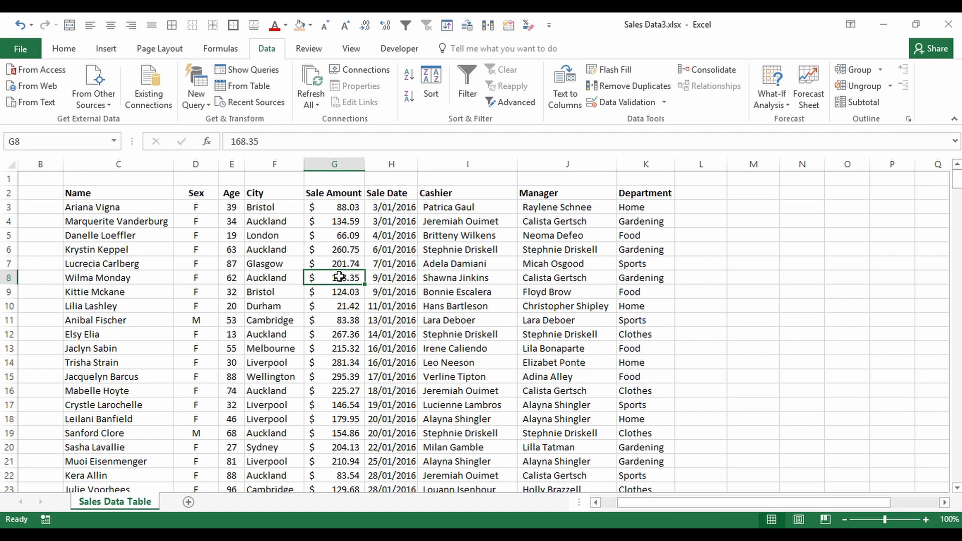
click(100, 50)
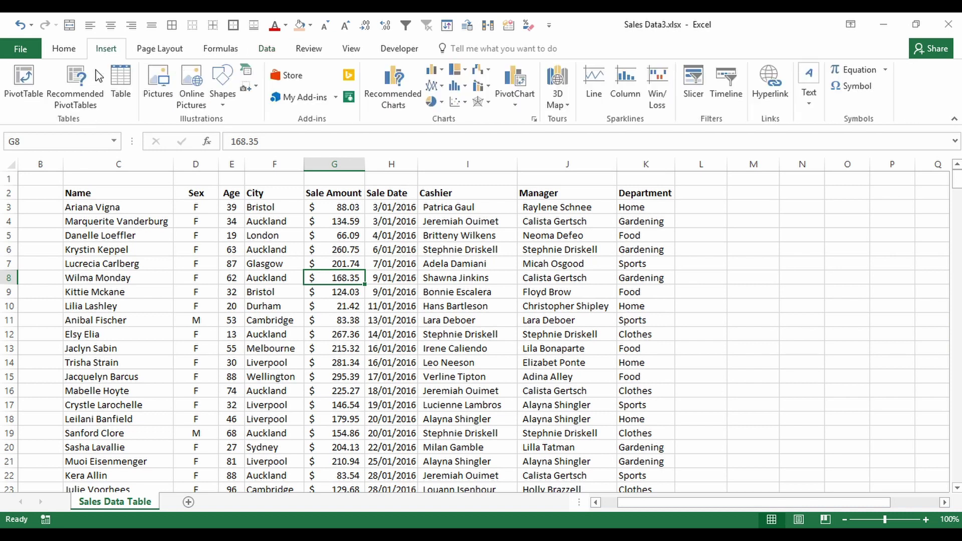
click(31, 92)
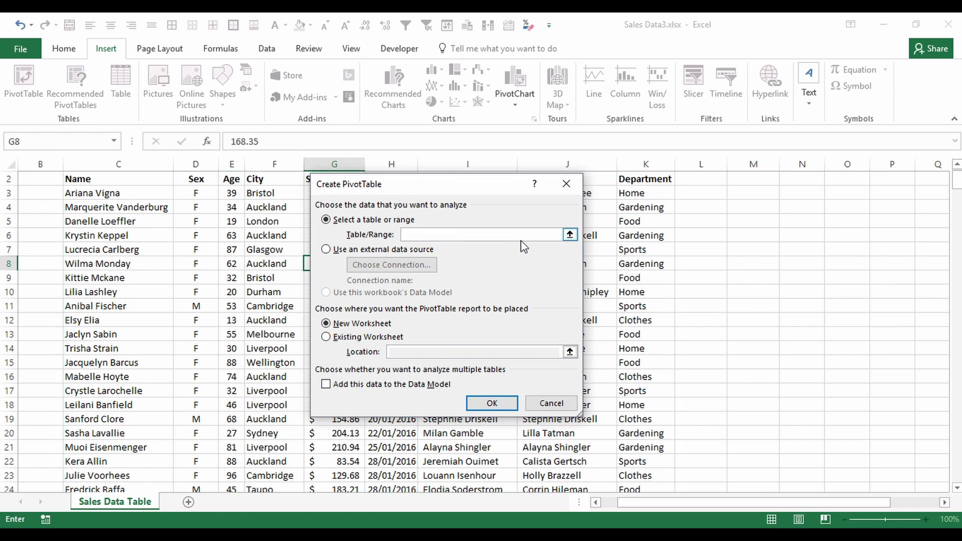
click(129, 180)
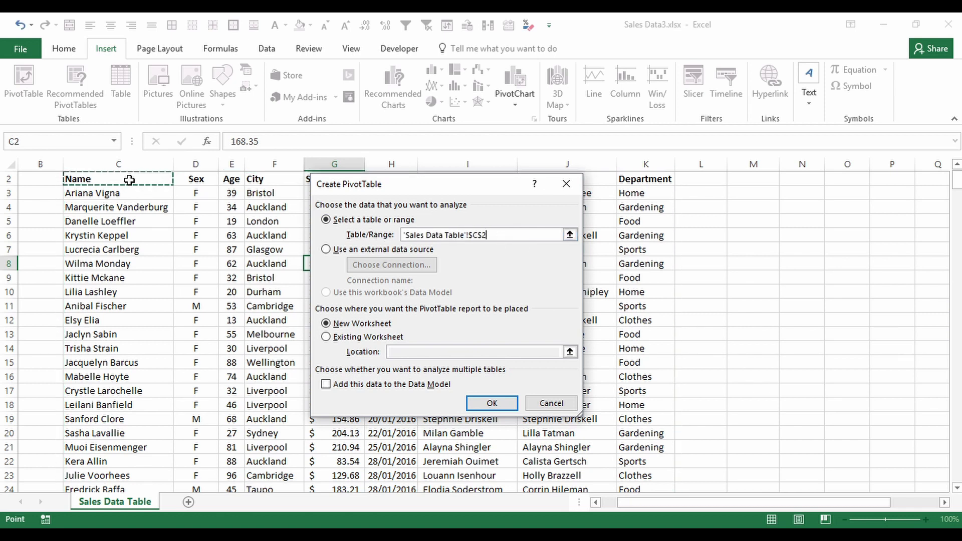
key(ctrl+shift+Right)
key(ctrl+shift+Down)
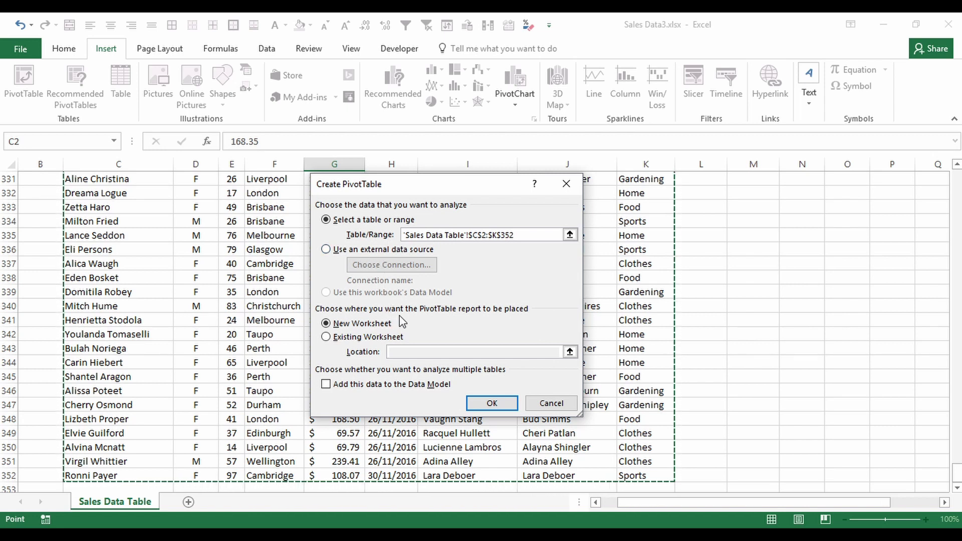
Create the PivotTable on a new worksheet, leaving the data out of the Data Model.
click(357, 326)
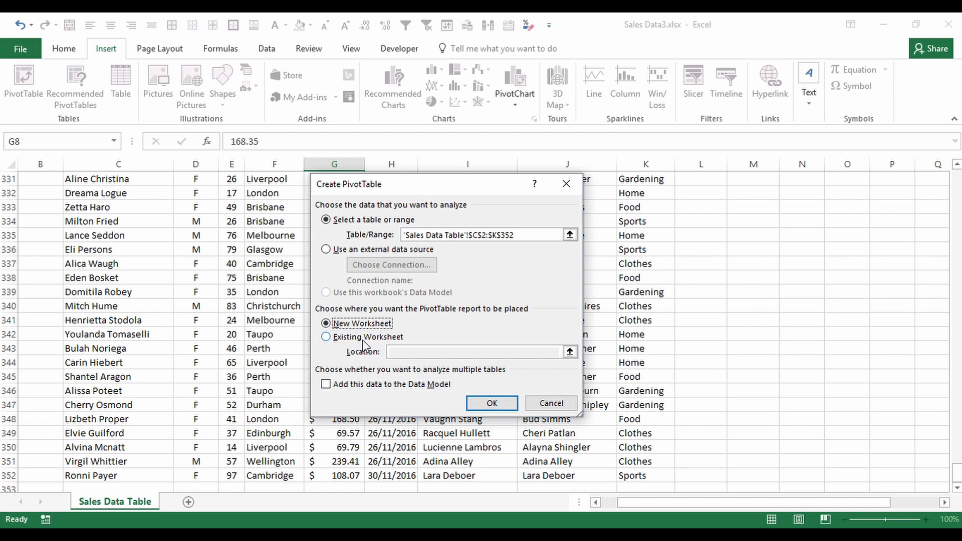
click(337, 340)
click(770, 264)
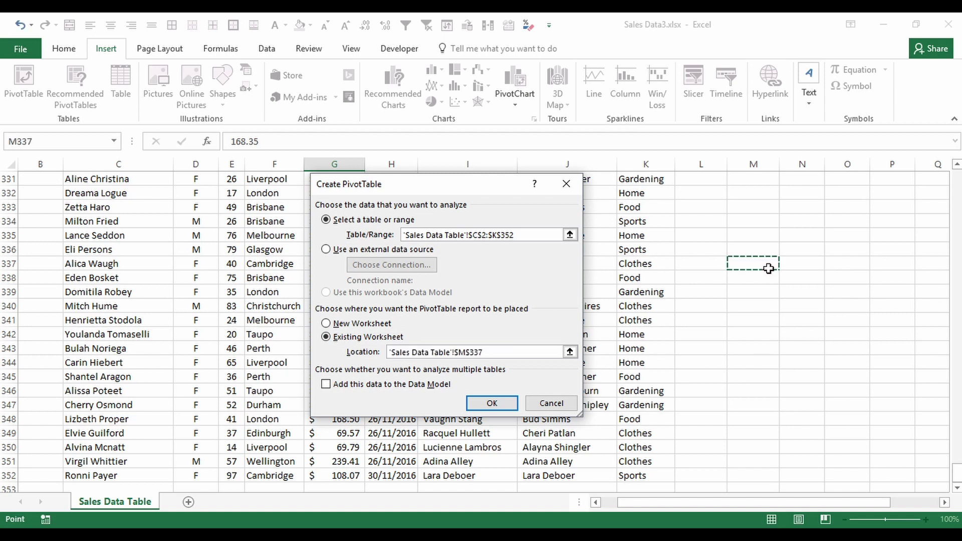
click(326, 323)
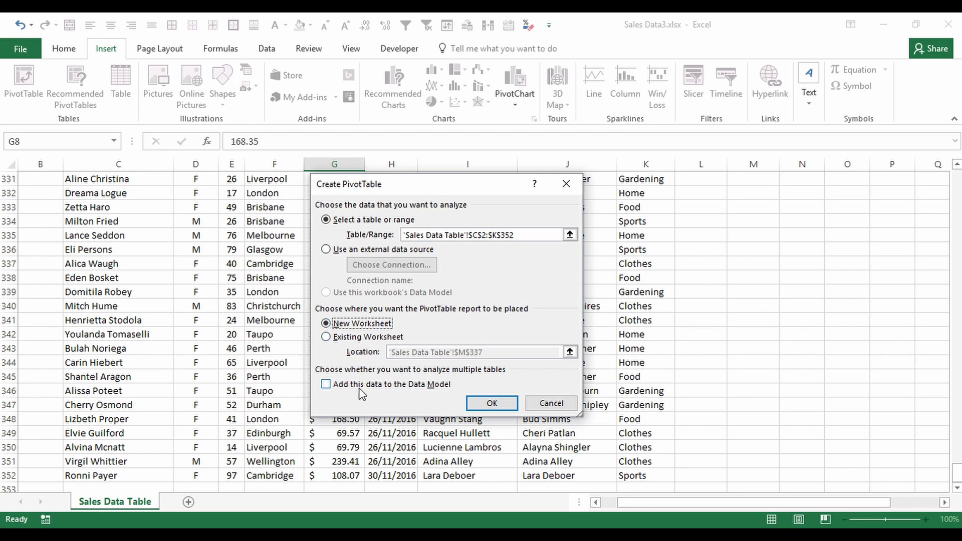
click(492, 404)
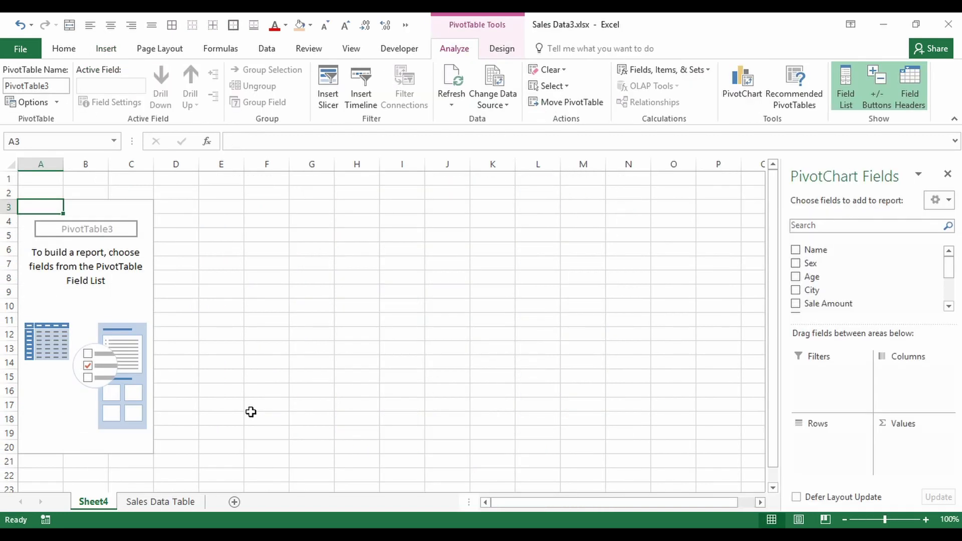
Rename the new PivotTable sheet as "Sales Pivot Table".
double_click(91, 503)
text(P)
key(BackSpace)
text(Sales)
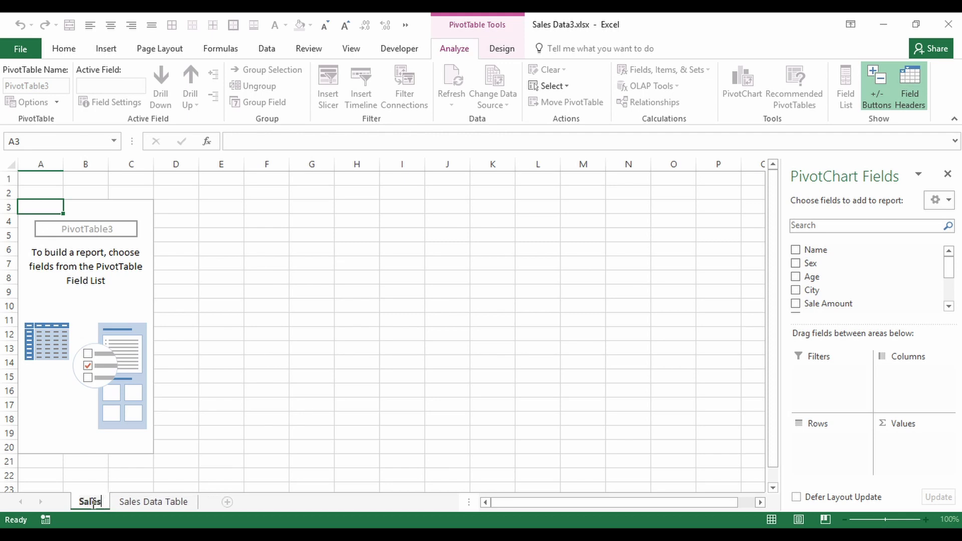
text( Pivot Table)
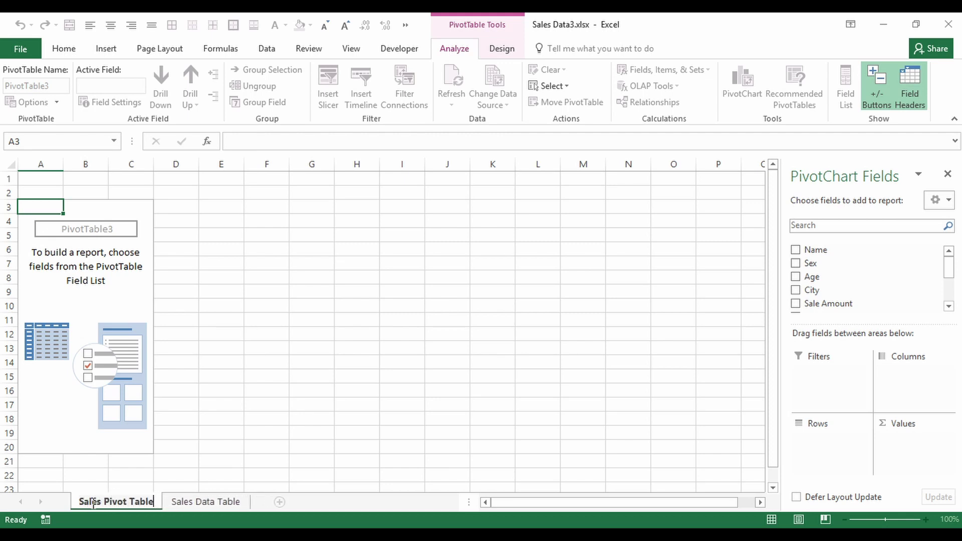
key(Return)
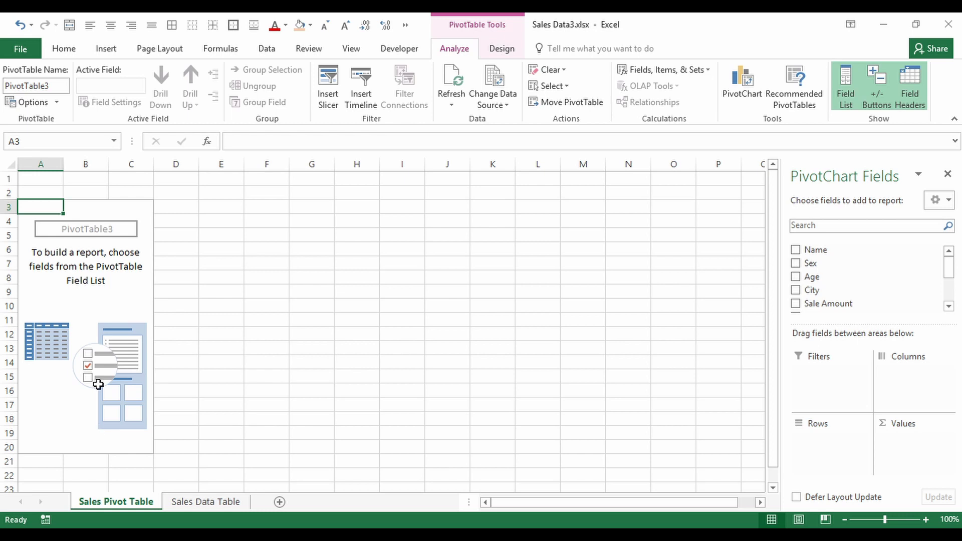
Check how selecting cells inside and outside the PivotTable area and toggling the Field List affect the fields pane.
click(68, 290)
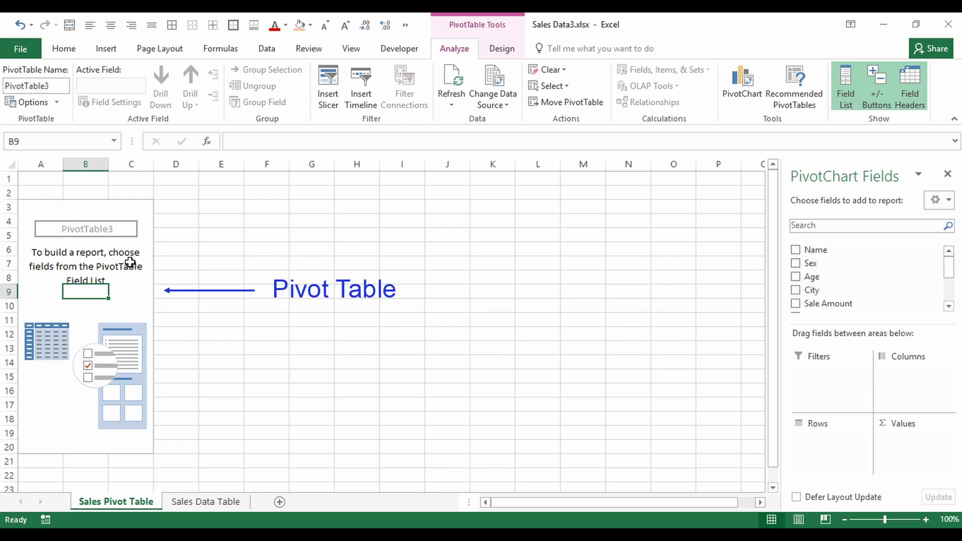
click(83, 263)
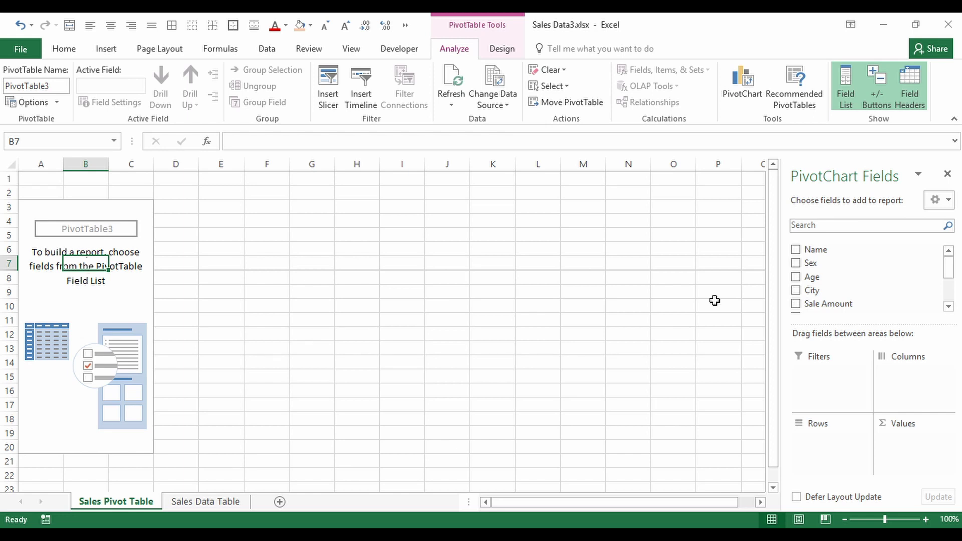
click(268, 249)
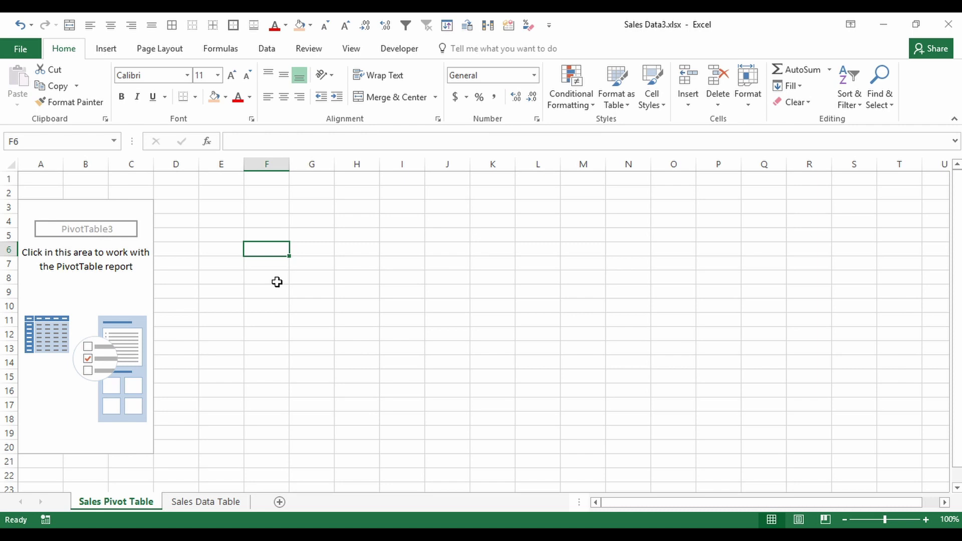
click(132, 274)
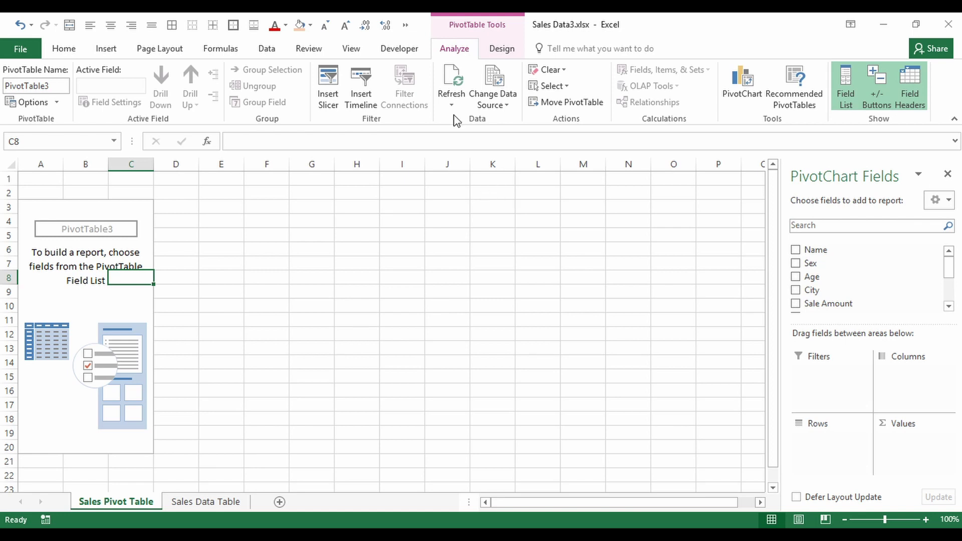
click(854, 92)
click(854, 92)
mouse_move(951, 266)
mouse_down()
mouse_move(948, 286)
mouse_move(953, 260)
mouse_up()
Review the header row C2:K2, from Name to Department, on the Sales Data Table sheet.
click(240, 504)
scroll(230, 178, up, 3)
scroll(230, 178, up, 2)
click(233, 205)
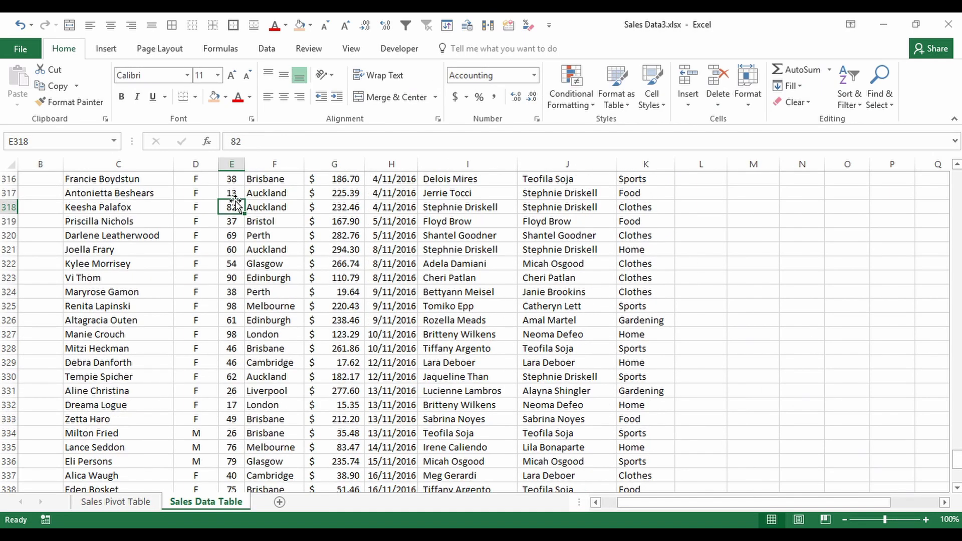
key(ctrl+Up)
drag(163, 179, 631, 186)
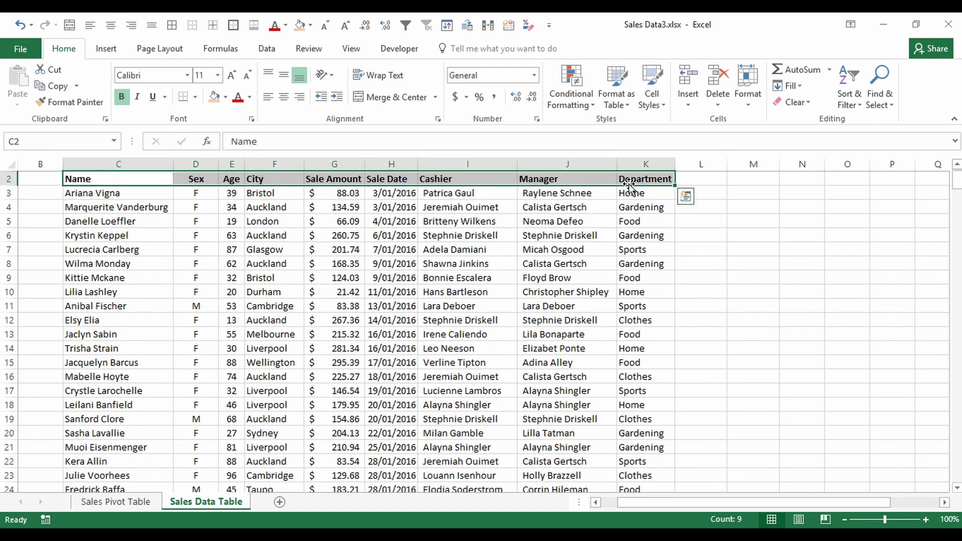
Return to the Sales Pivot Table sheet, add the City field to Rows and review the listed cities.
click(144, 500)
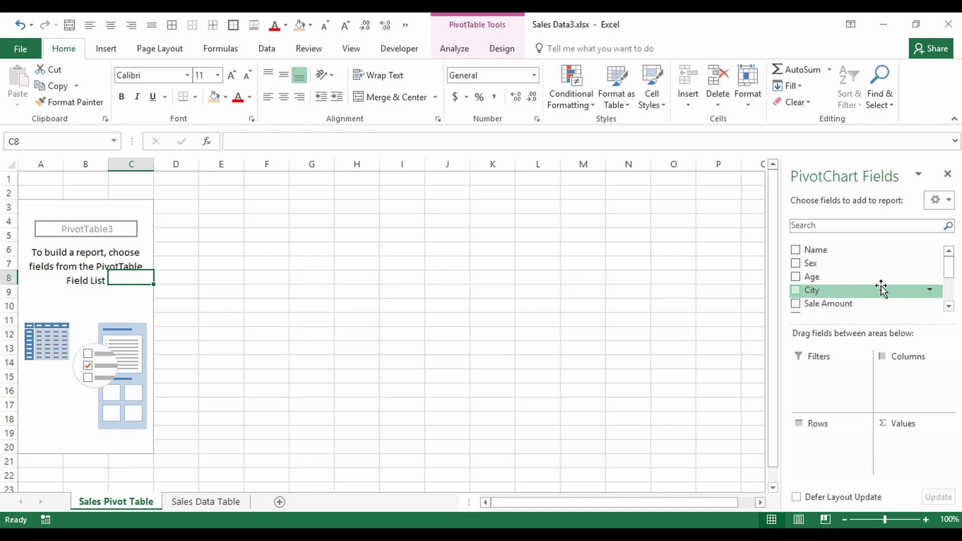
drag(881, 291, 840, 447)
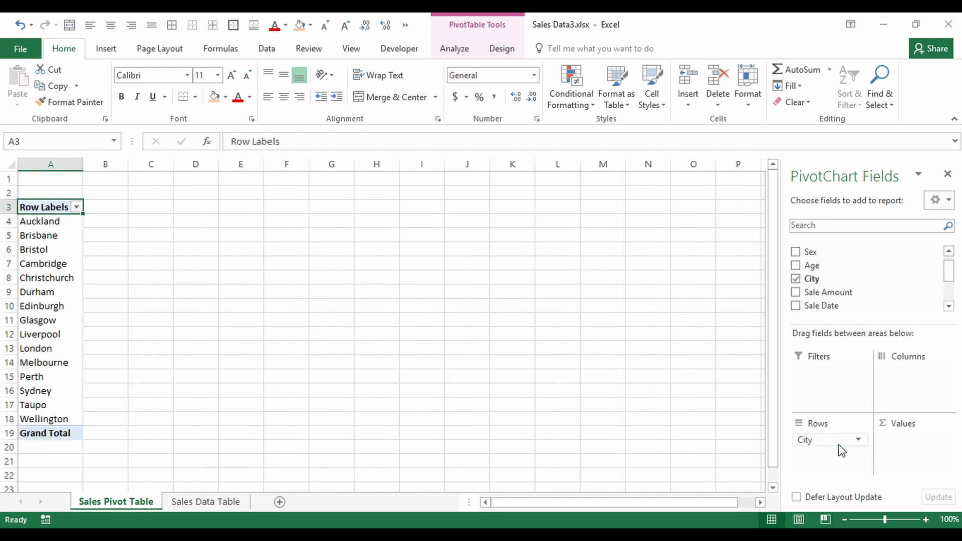
drag(62, 221, 48, 410)
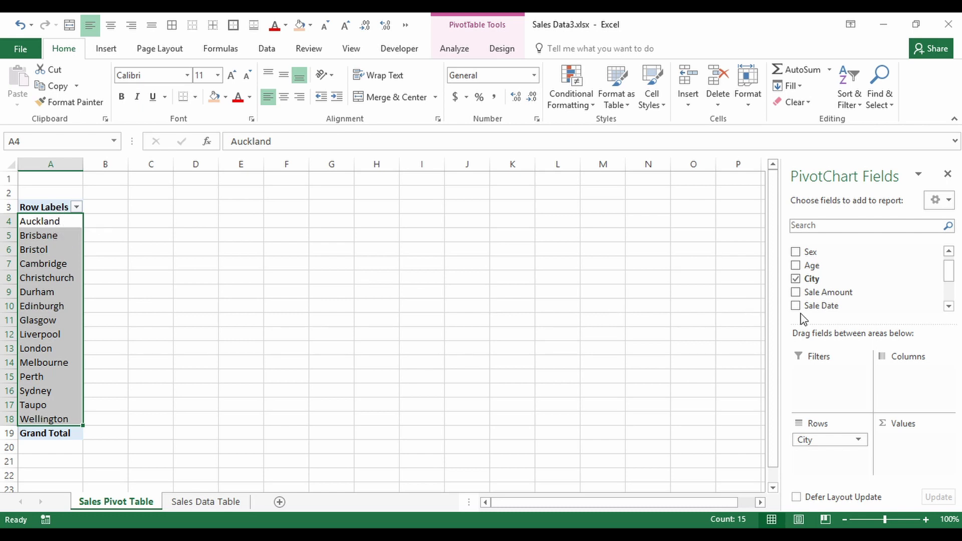
Add the Sale Amount field to Values and review the city sums and their grand total.
drag(828, 294, 911, 438)
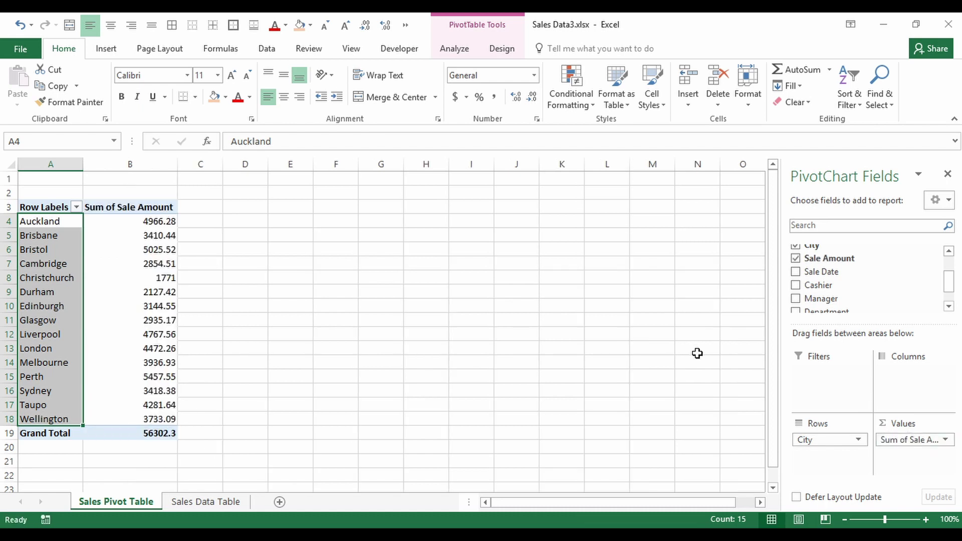
drag(129, 221, 141, 427)
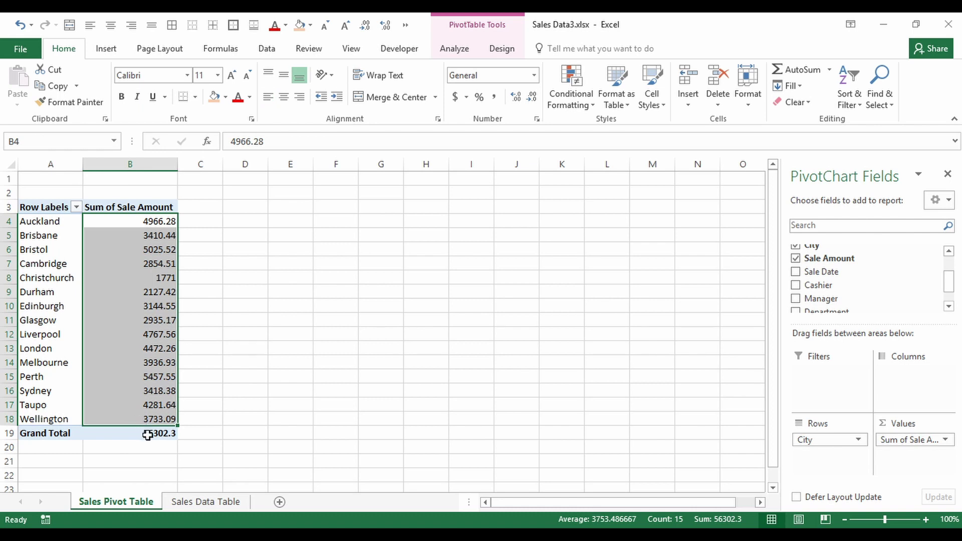
click(147, 435)
click(840, 261)
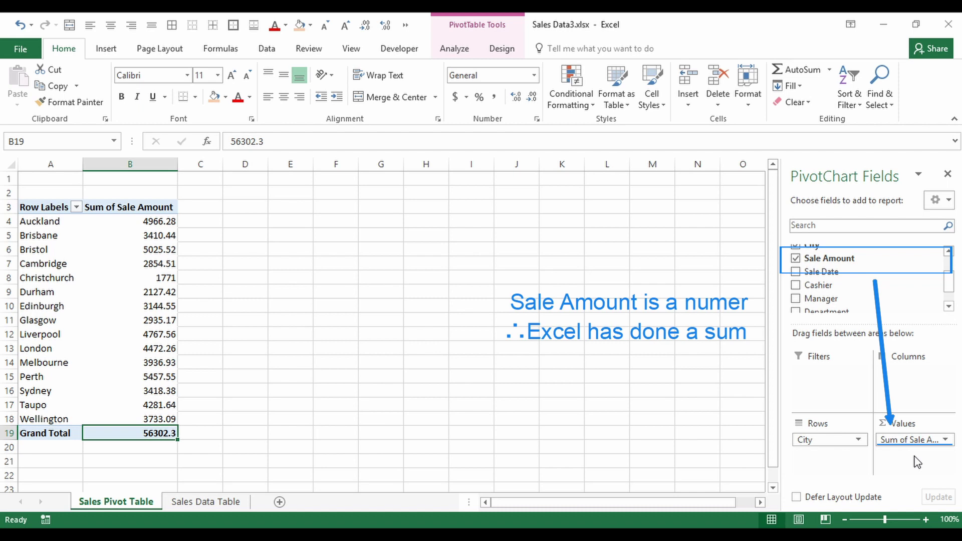
Change the Sale Amount value field to summarize by Count.
click(947, 445)
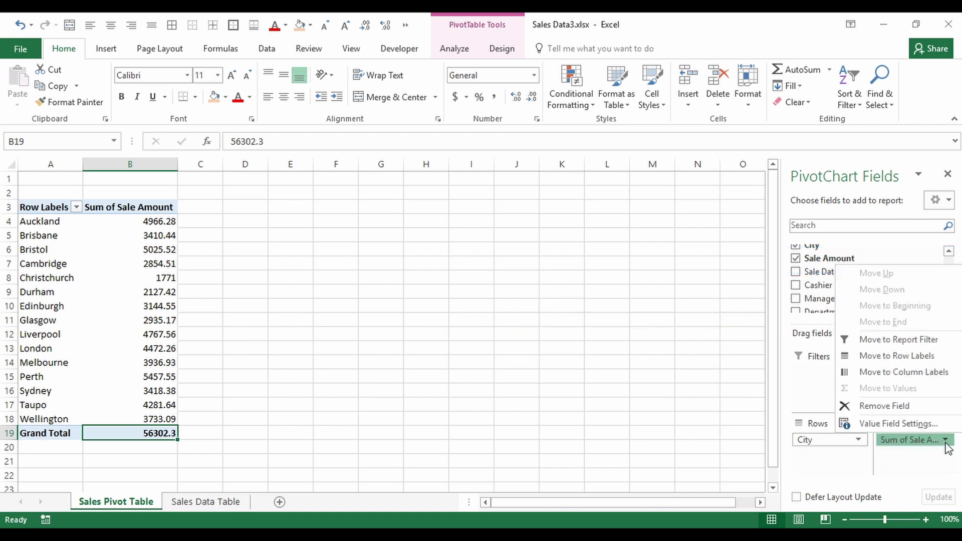
click(916, 426)
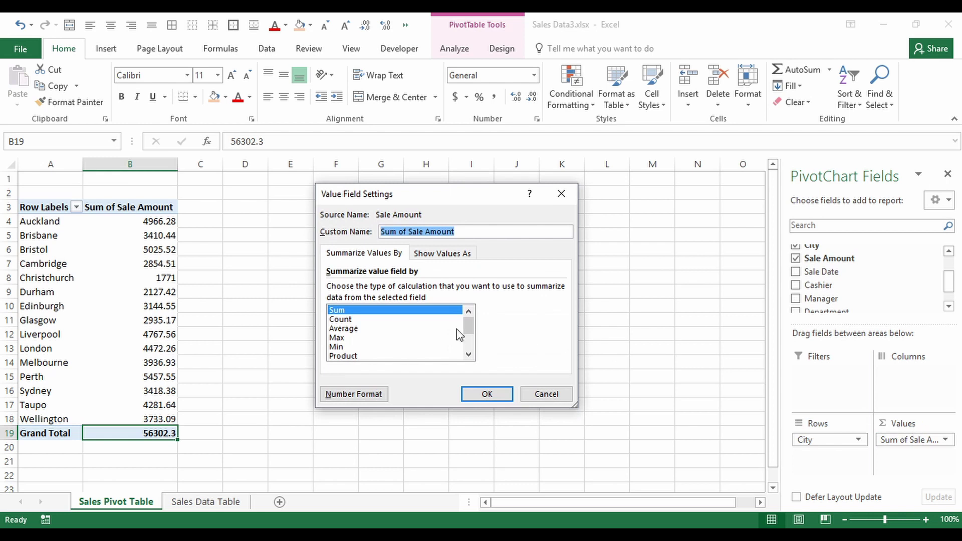
click(377, 320)
click(485, 393)
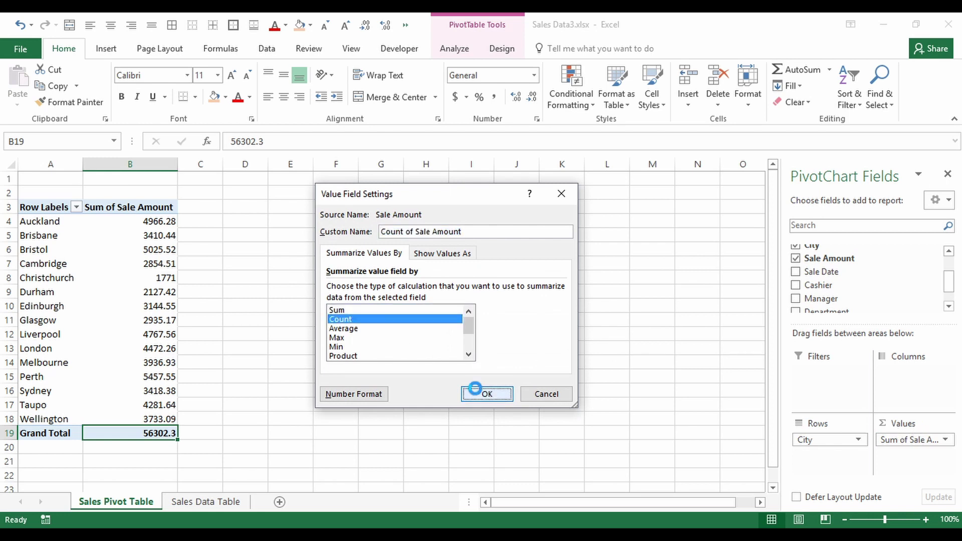
Summarize the Sale Amount value field by Average and review Auckland's average and the overall average.
click(948, 442)
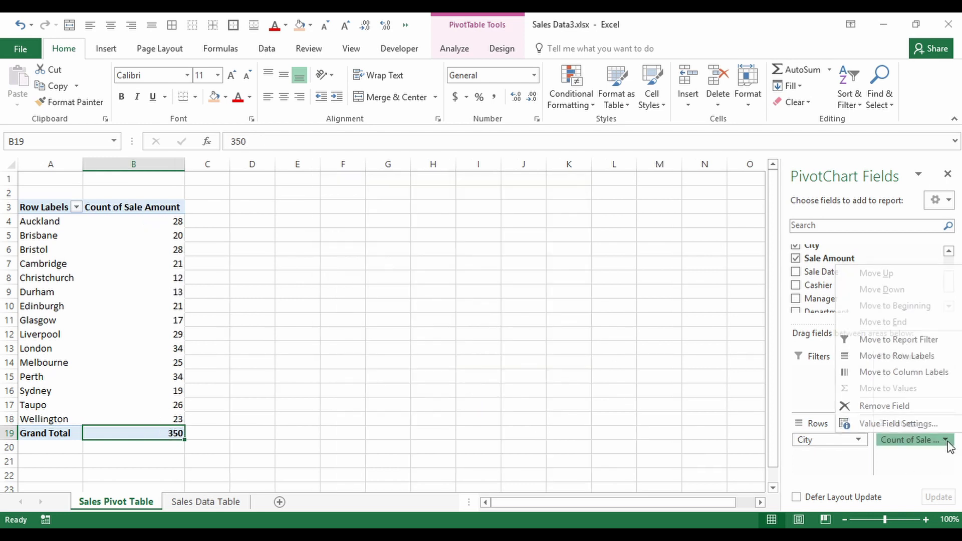
click(899, 424)
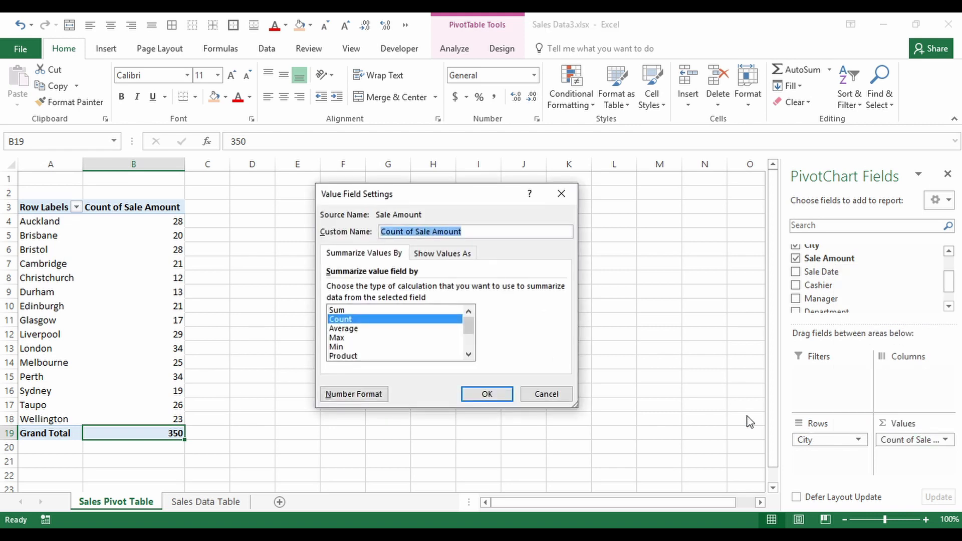
mouse_move(468, 324)
mouse_down()
mouse_move(472, 342)
mouse_move(469, 322)
mouse_up()
click(418, 330)
click(488, 394)
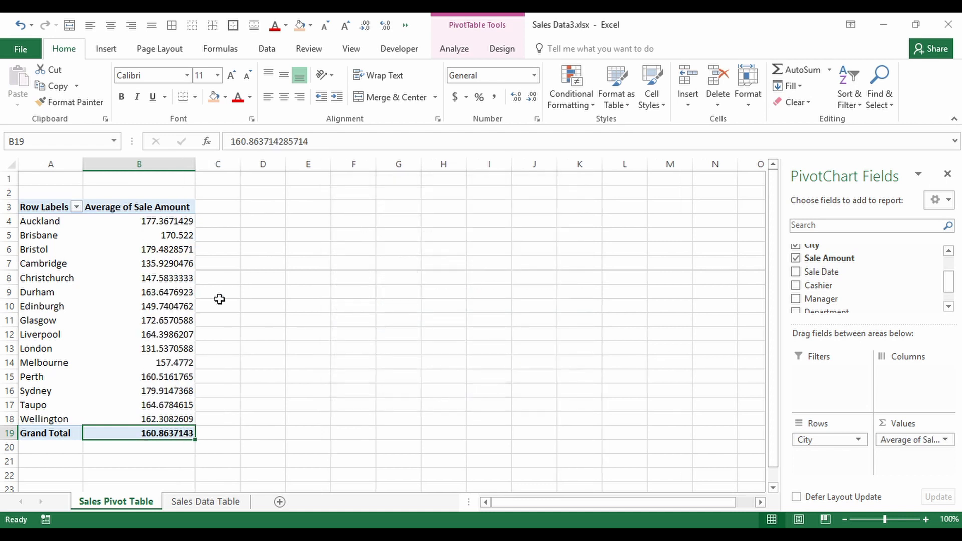
drag(165, 226, 123, 217)
click(54, 220)
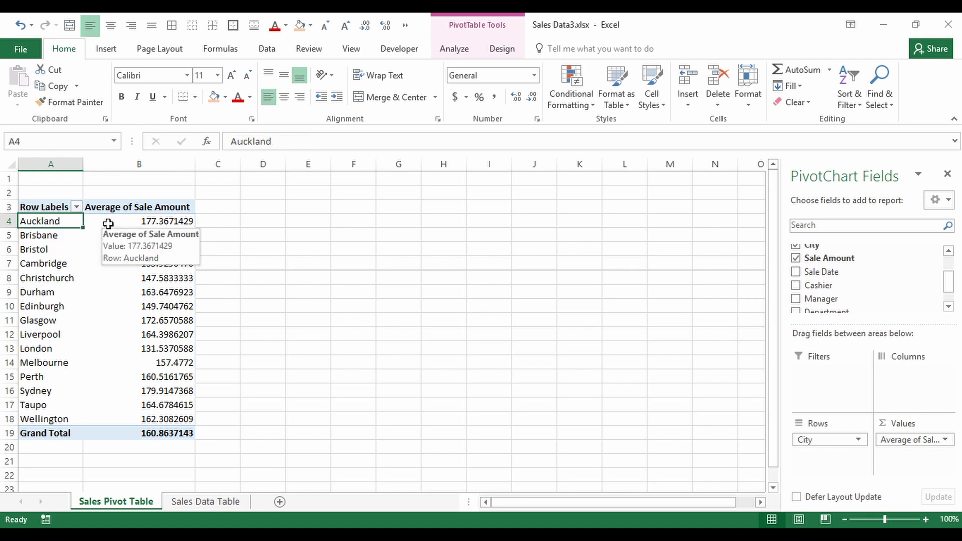
click(144, 434)
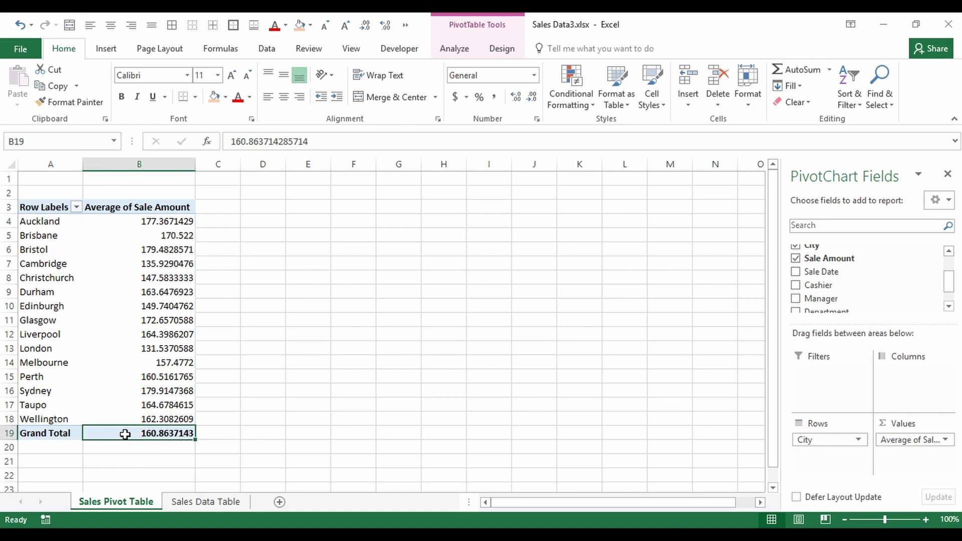
Set the Sale Amount value field to summarize by Sum again and check Auckland's figure.
click(945, 441)
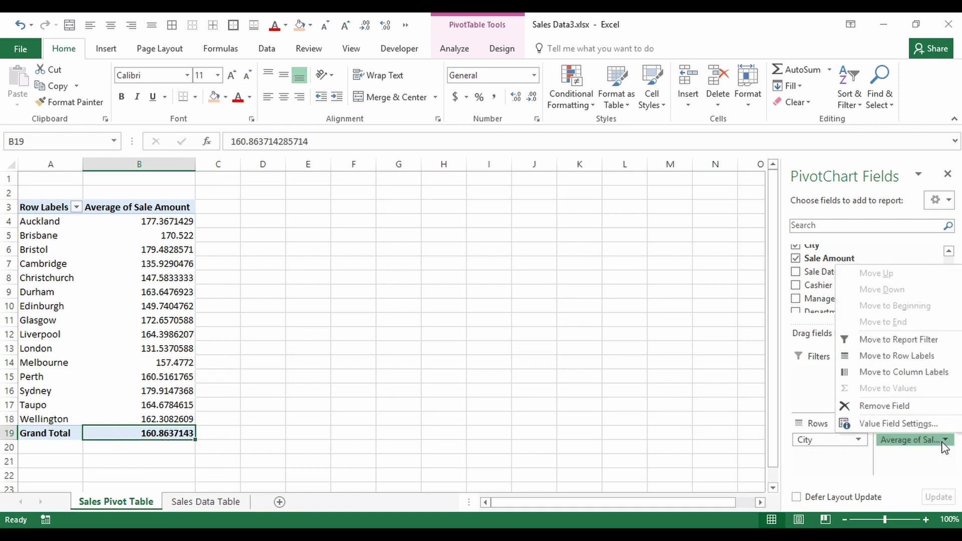
click(135, 204)
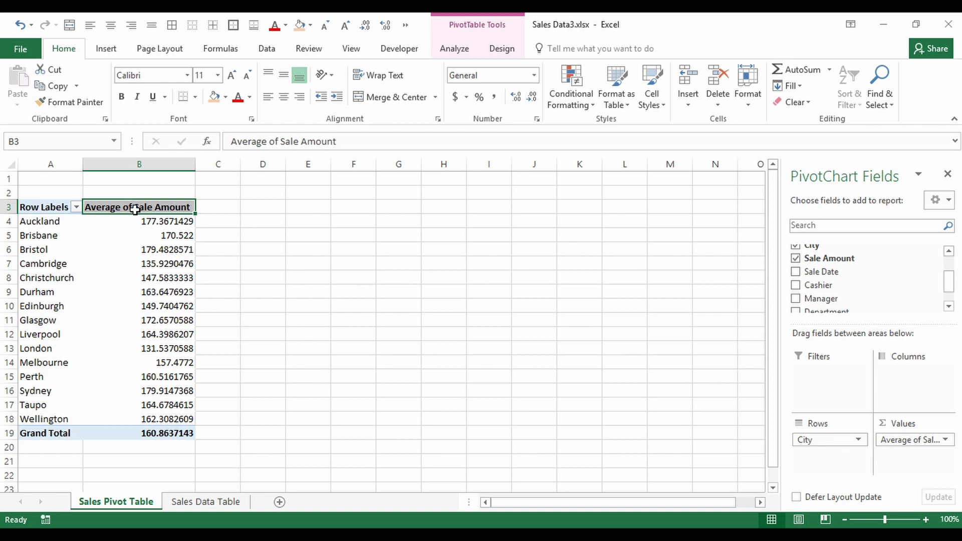
double_click(135, 209)
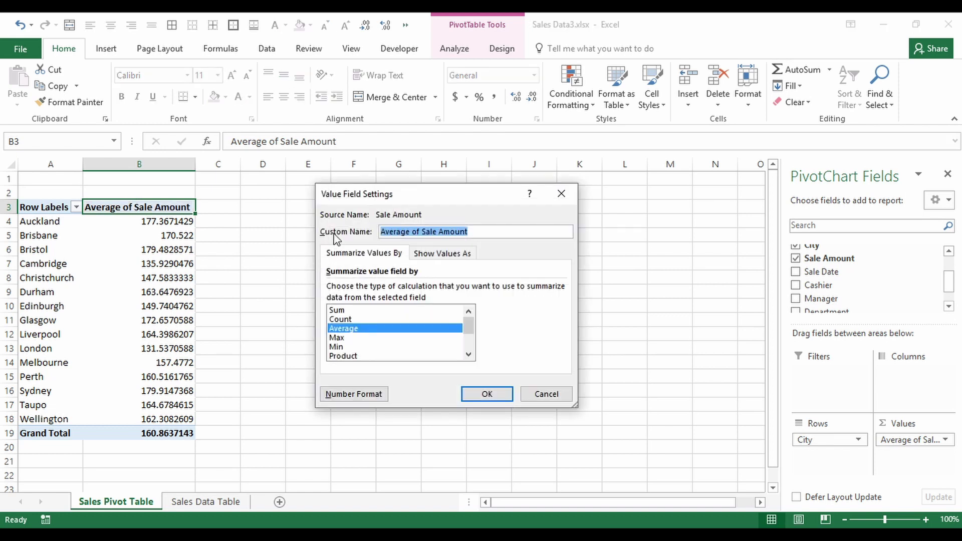
click(344, 310)
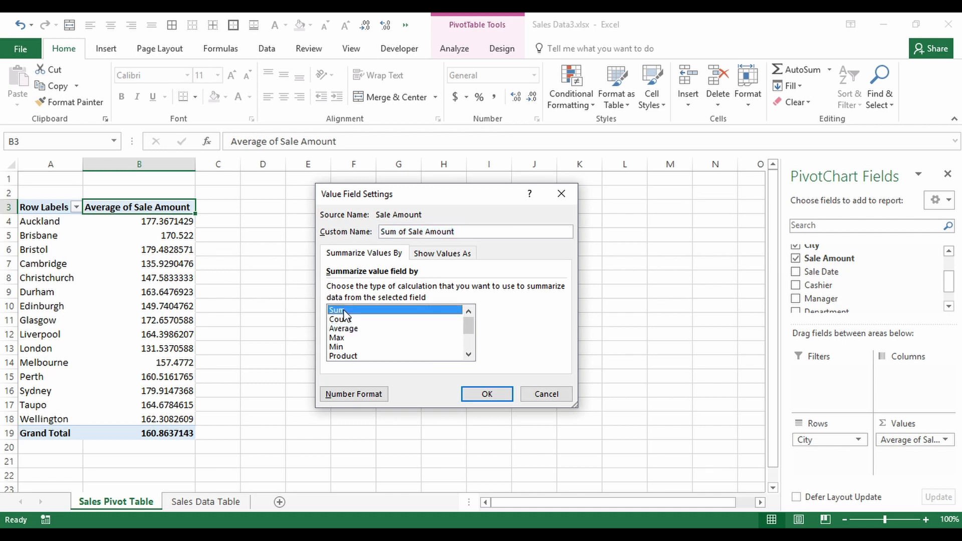
click(487, 394)
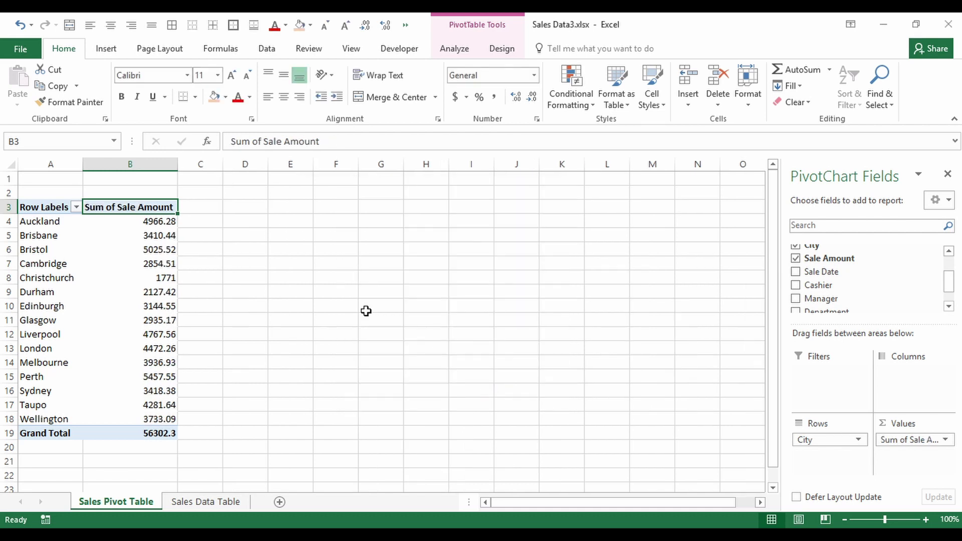
click(99, 221)
click(59, 221)
click(118, 221)
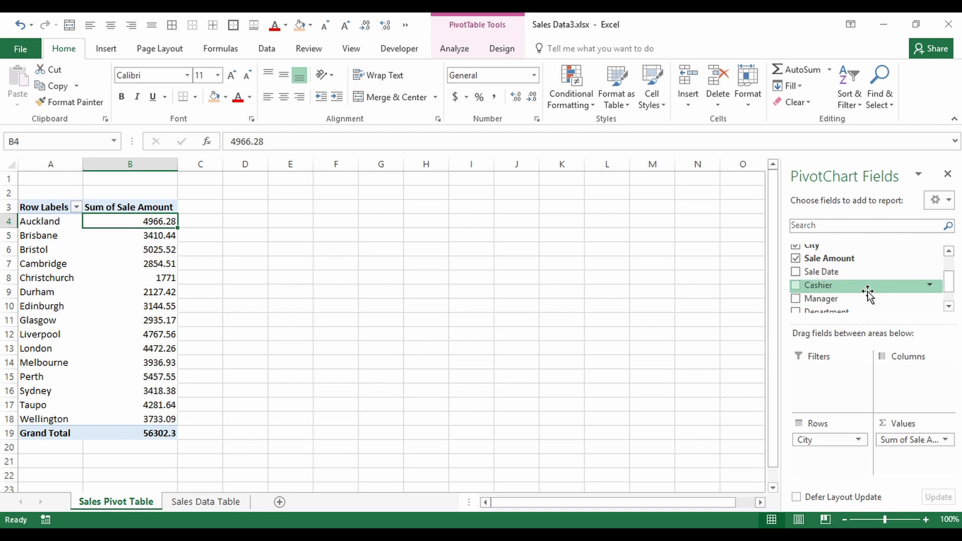
Add the Department field to Rows beneath City and review the Auckland department breakdown and subtotal.
drag(947, 277, 951, 290)
drag(854, 291, 834, 451)
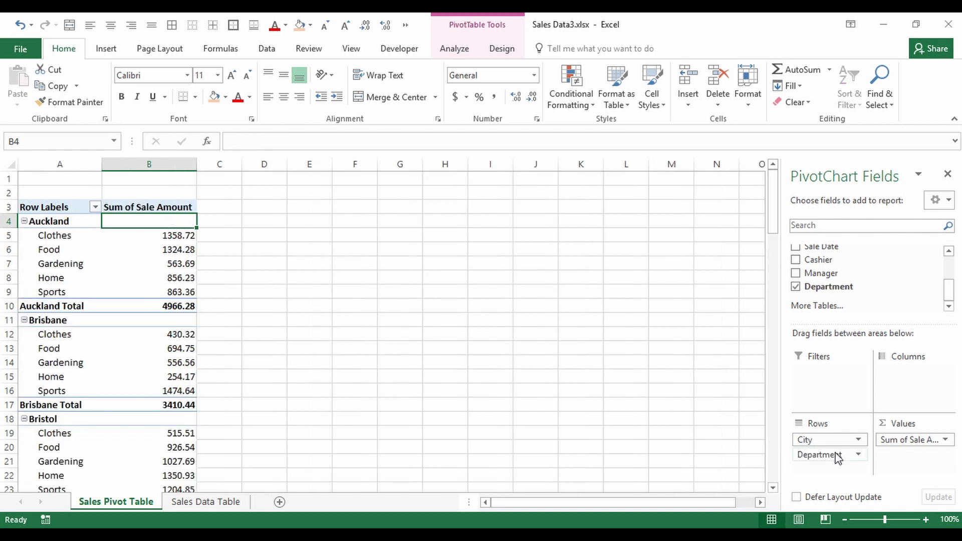
click(45, 222)
drag(51, 235, 165, 305)
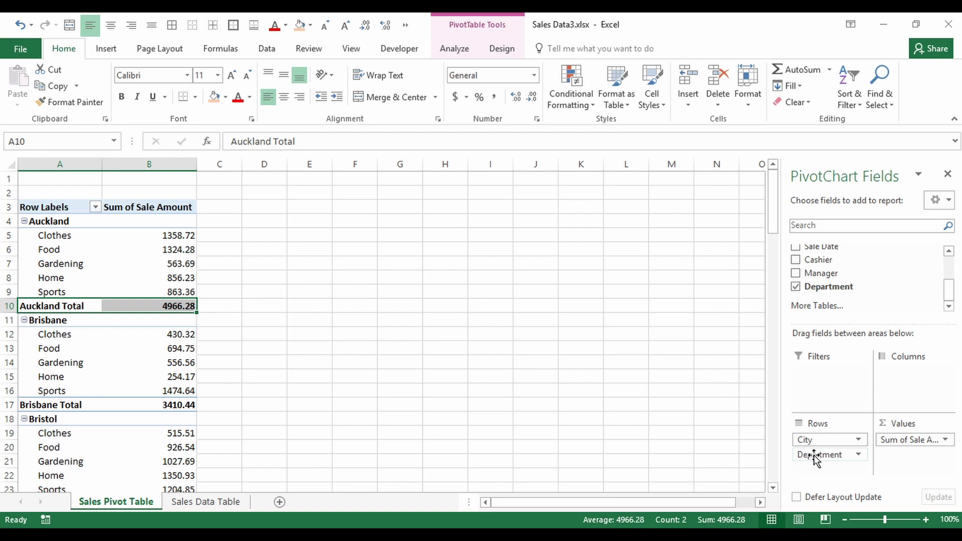
Move the Department field above City in Rows and review the city breakdown and total for Clothes.
drag(816, 456, 822, 439)
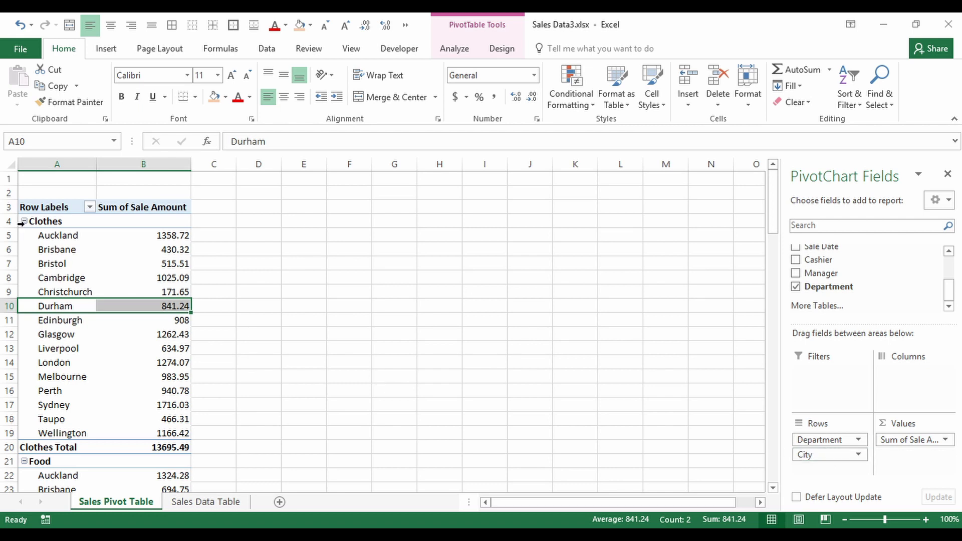
drag(54, 238, 135, 448)
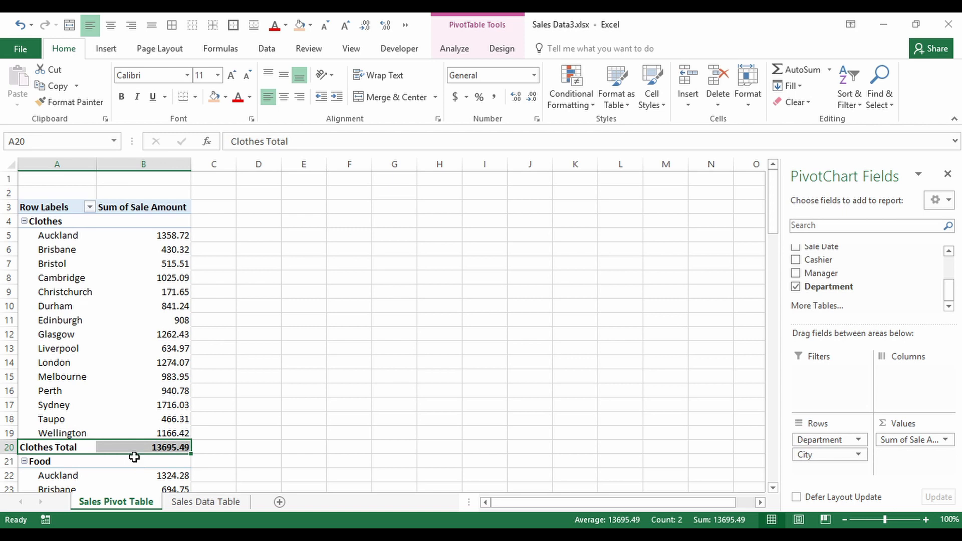
click(134, 461)
scroll(133, 461, down, 4)
scroll(132, 461, up, 4)
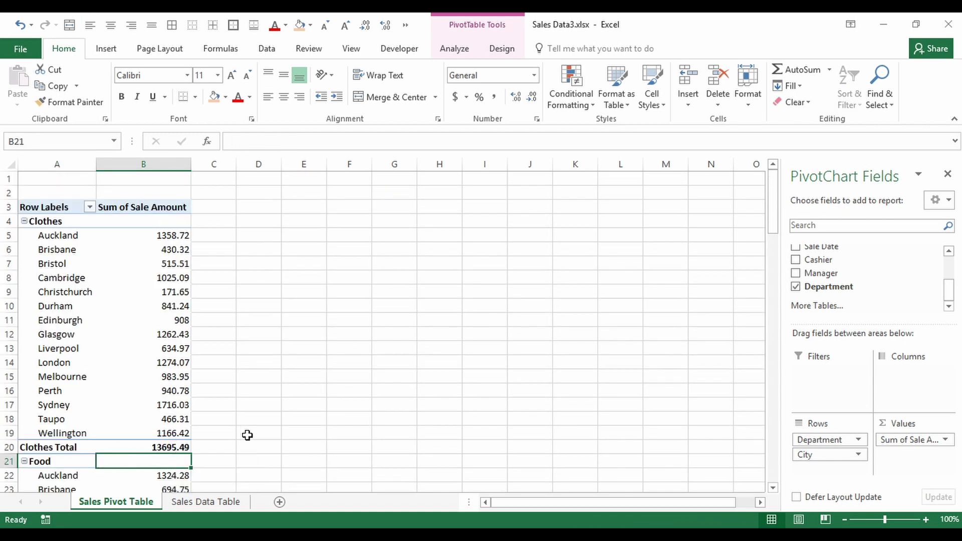
Add the Age field to Rows beneath City and review the ages listed for Auckland, Durham and Christchurch under Clothes.
drag(949, 301, 949, 276)
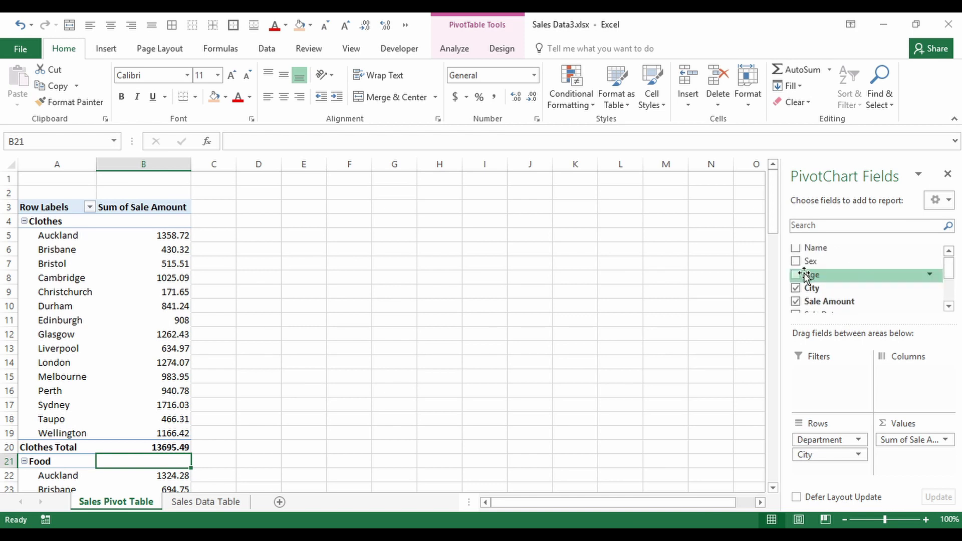
drag(805, 274, 819, 476)
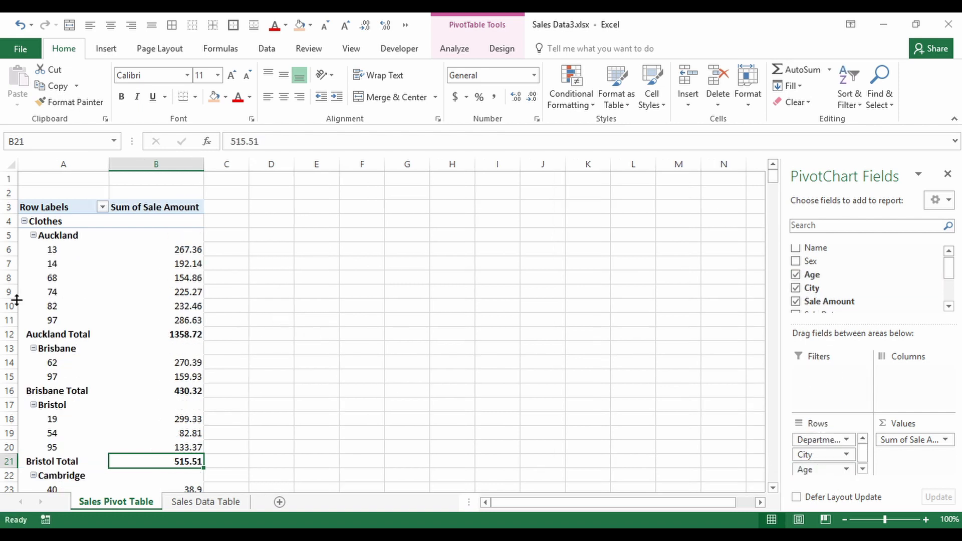
click(45, 223)
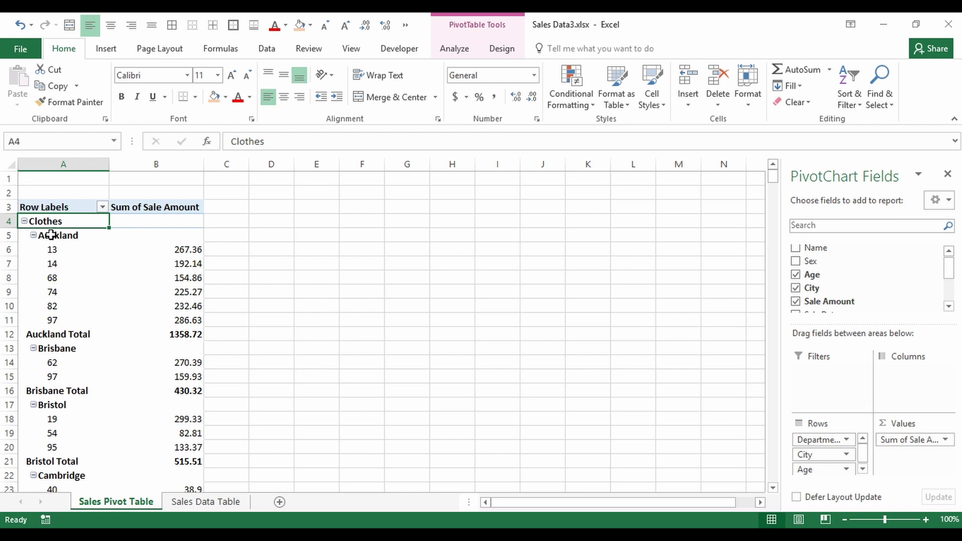
click(50, 234)
drag(54, 249, 58, 319)
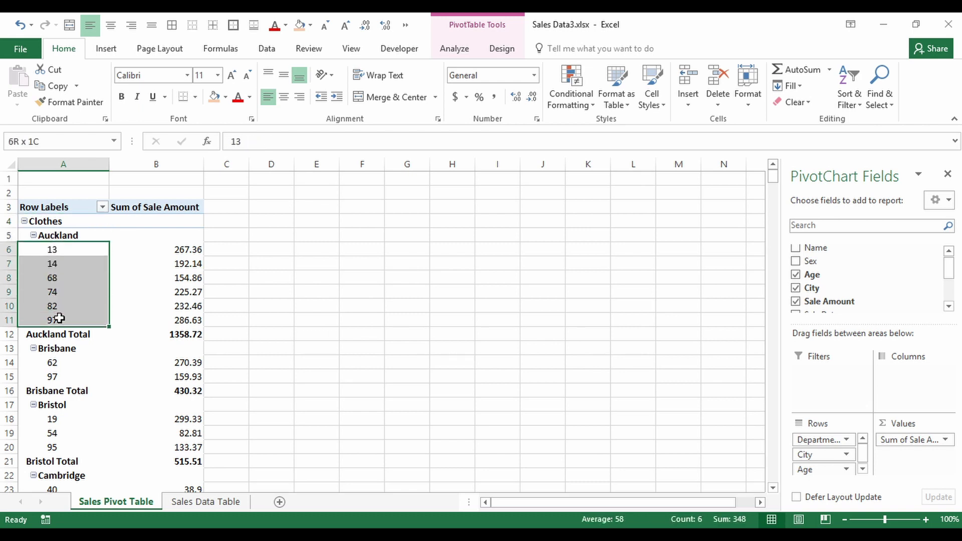
scroll(60, 320, down, 7)
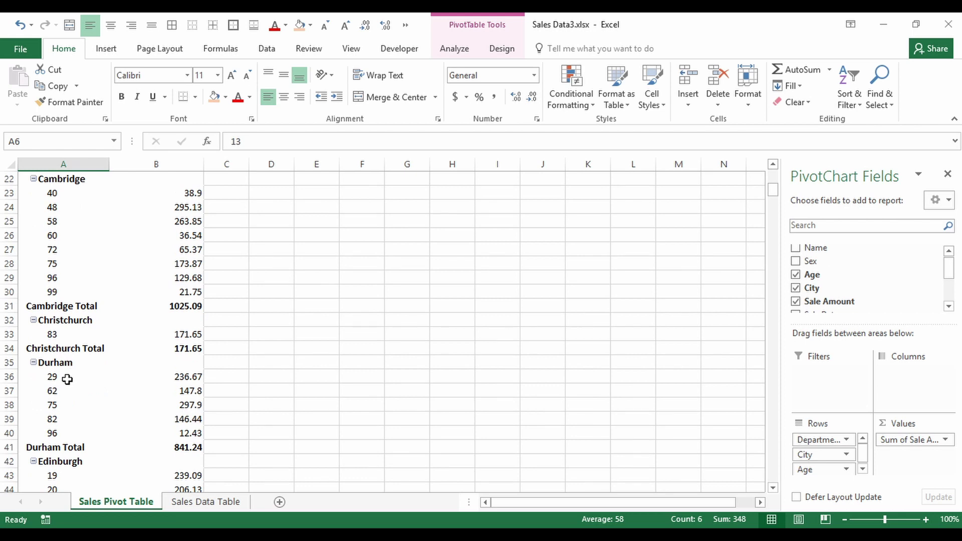
drag(55, 377, 52, 441)
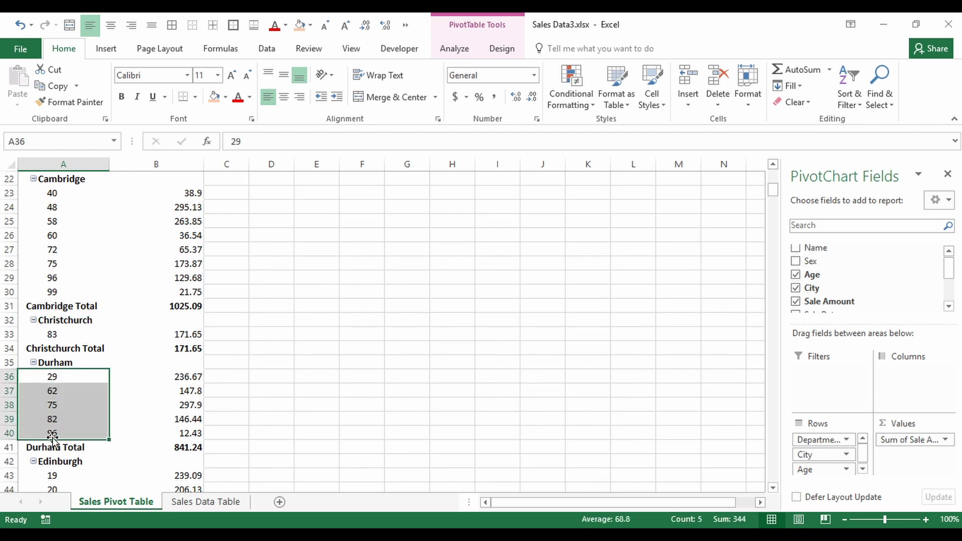
click(71, 333)
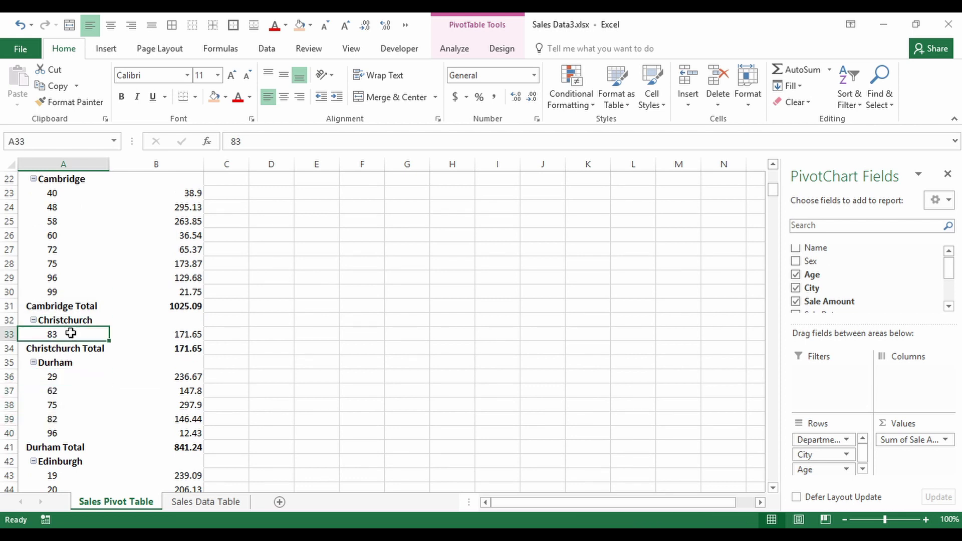
drag(68, 334, 176, 334)
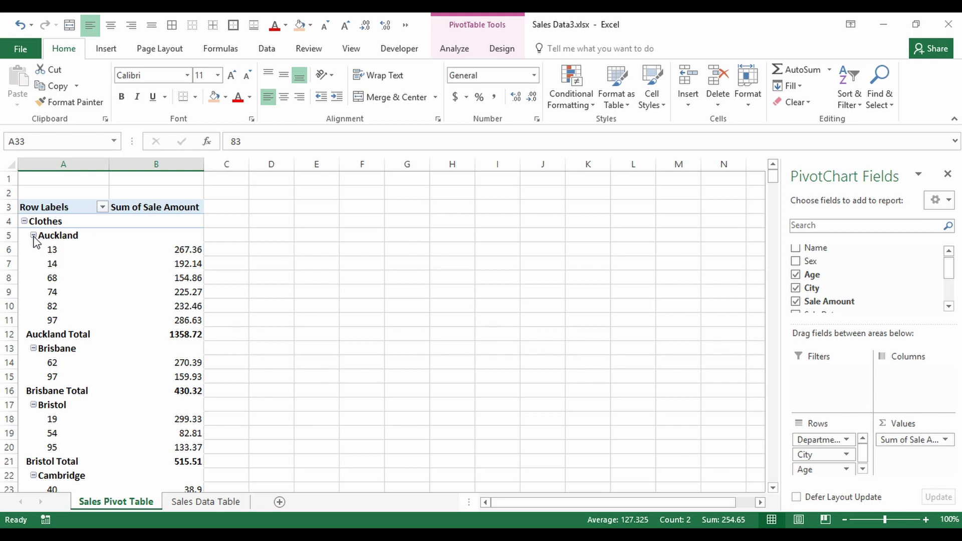
Collapse the age rows of Auckland, Brisbane, Bristol and Cambridge one by one under Clothes.
click(33, 236)
click(34, 249)
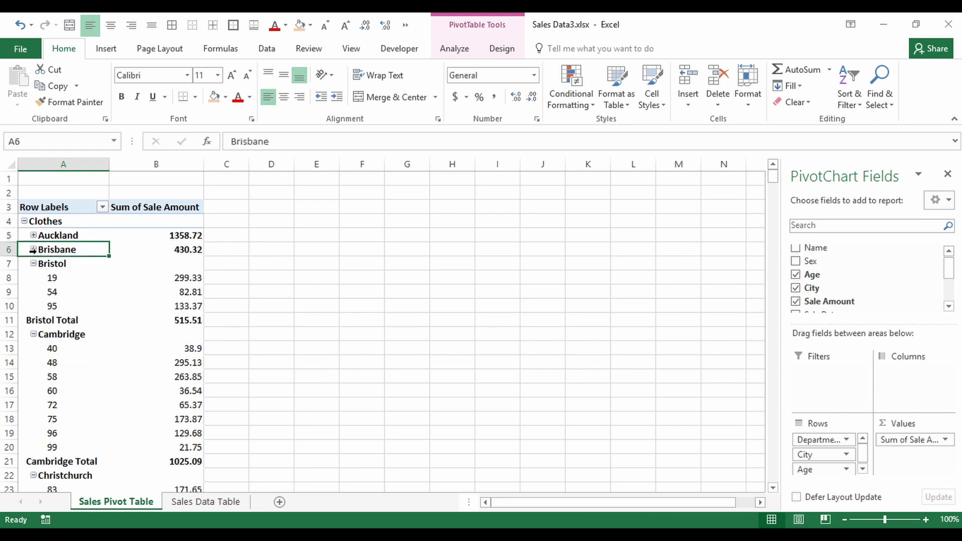
click(33, 264)
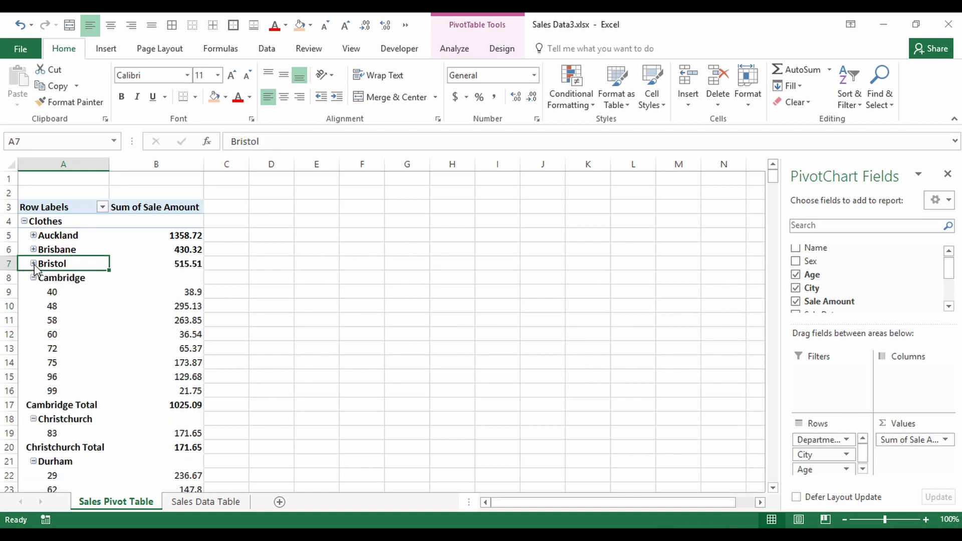
click(33, 278)
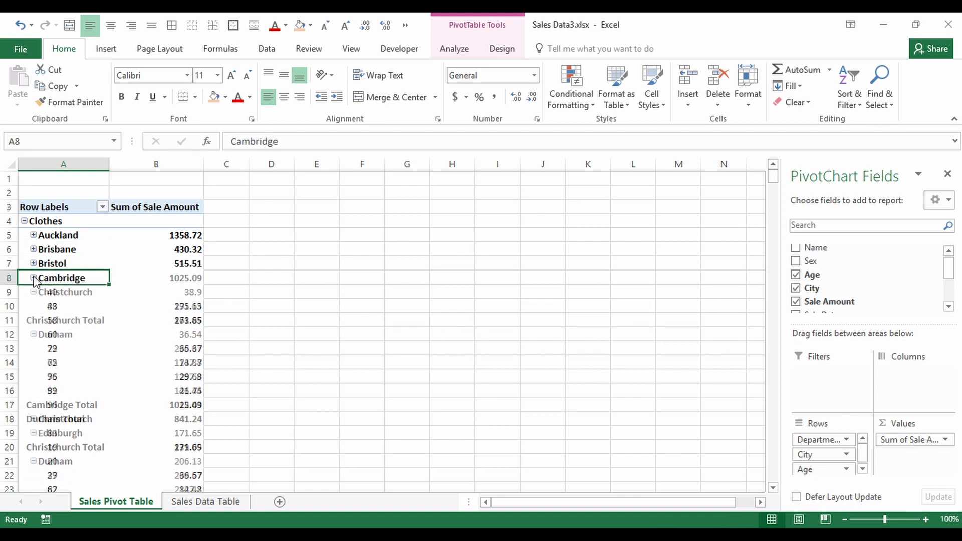
Collapse the entire City field to hide all ages, and then the entire Department field to leave only department totals.
click(460, 48)
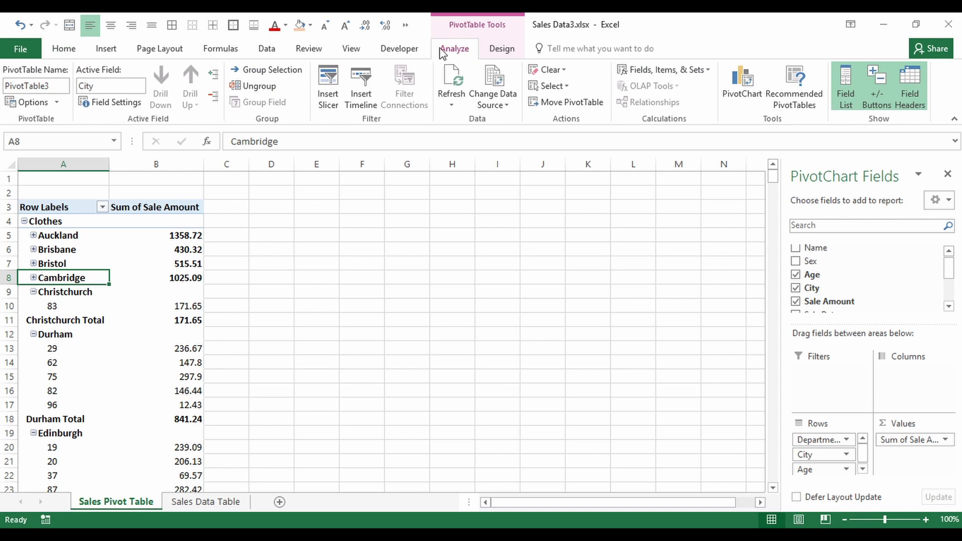
click(214, 107)
scroll(64, 244, down, 3)
scroll(64, 244, down, 3)
scroll(64, 246, up, 6)
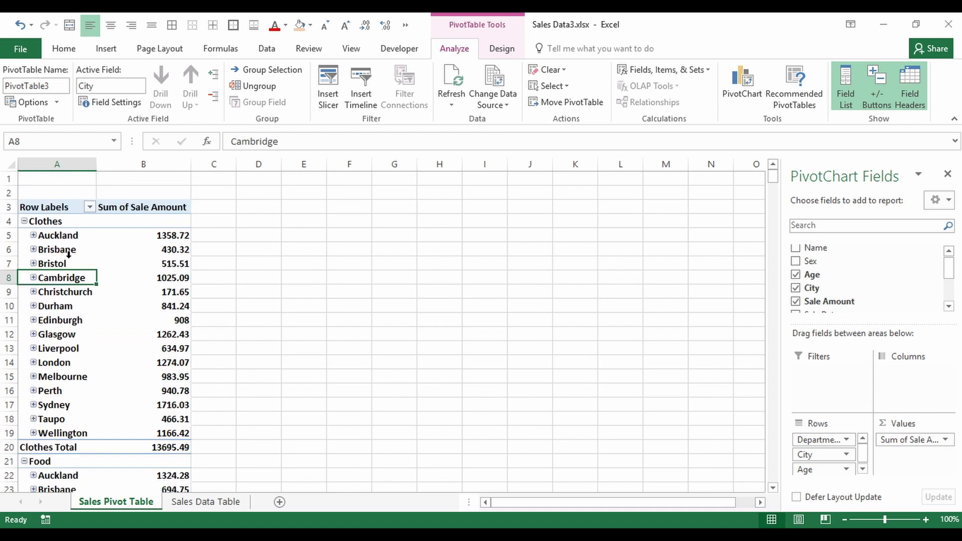
click(62, 223)
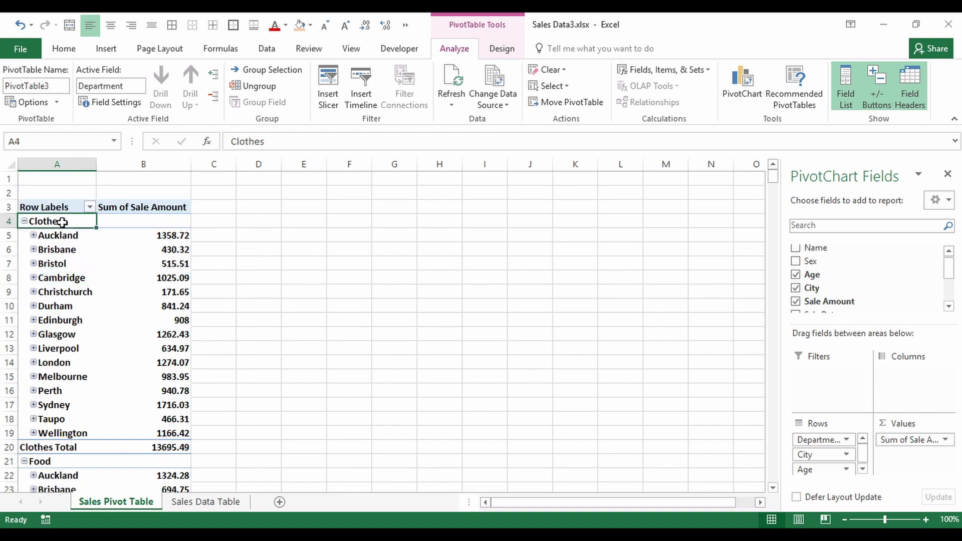
click(215, 99)
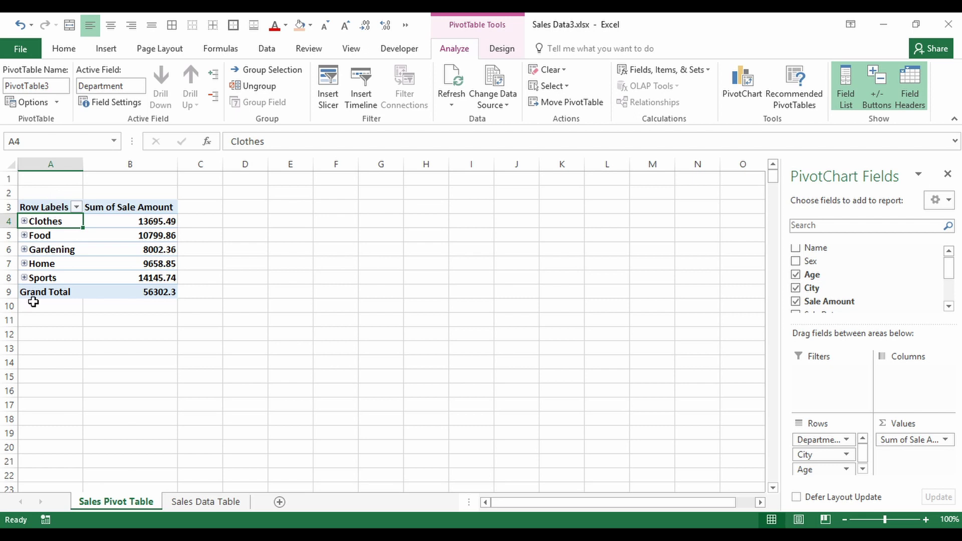
Expand Gardening to inspect its Auckland ages and amounts, then collapse it and expand Clothes instead.
click(24, 250)
click(33, 264)
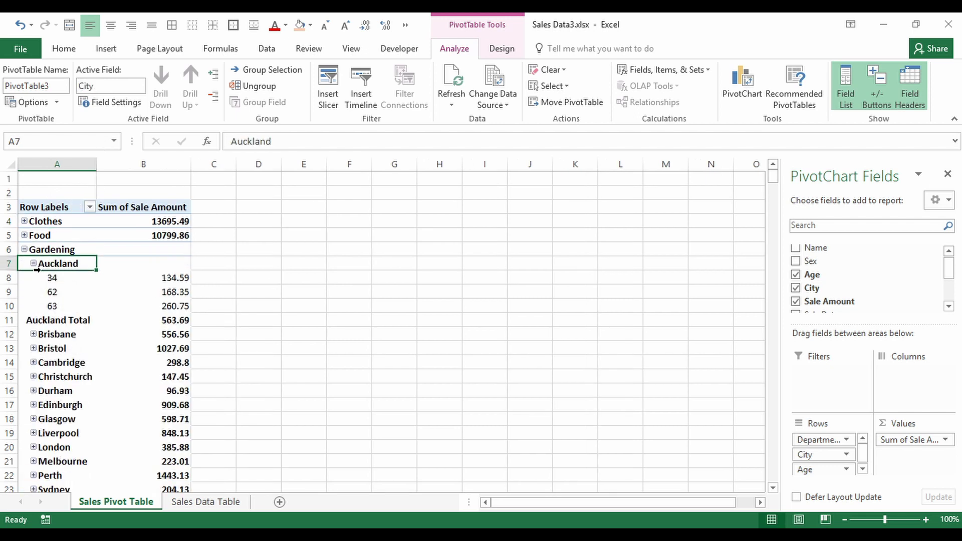
drag(172, 279, 175, 306)
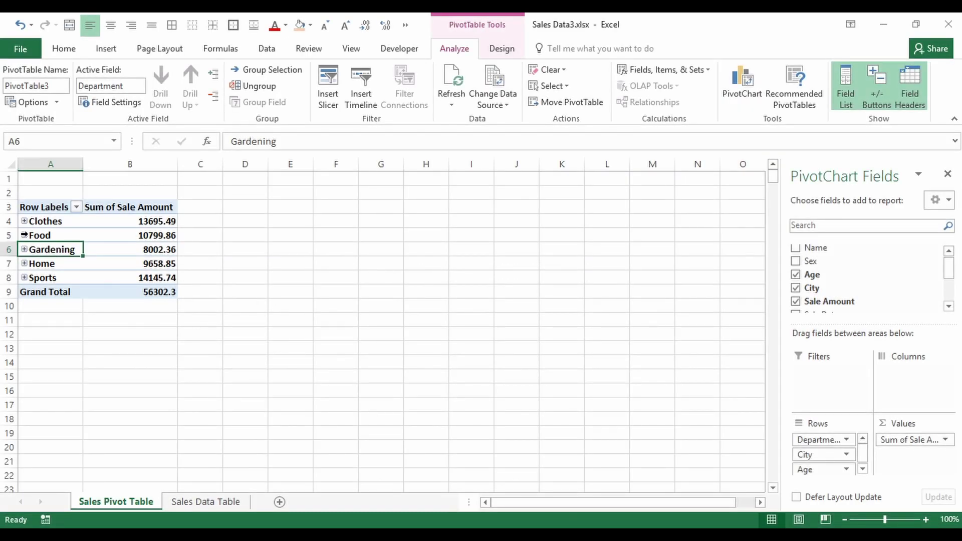
click(24, 222)
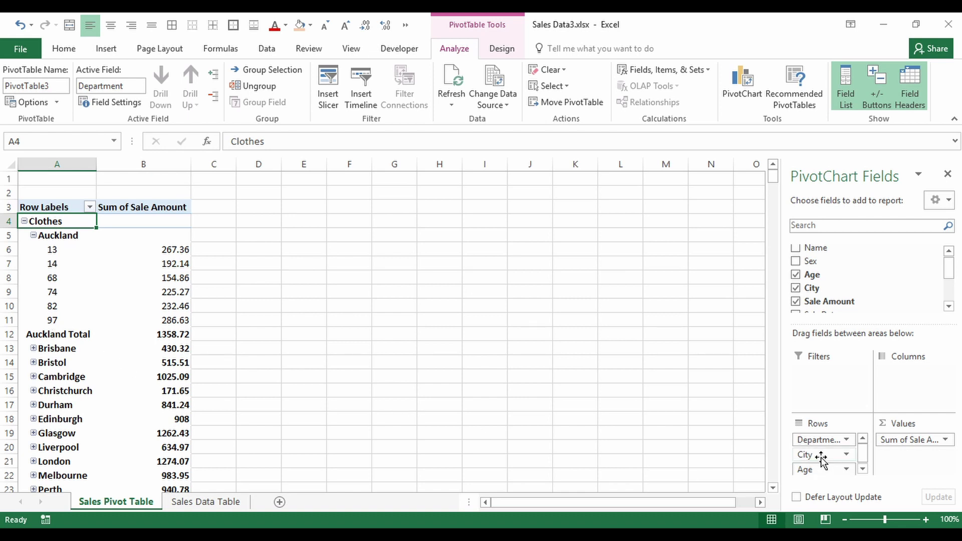
Move the Department field from Rows to Columns, check its headings and collapse Auckland's age rows.
drag(820, 444, 936, 394)
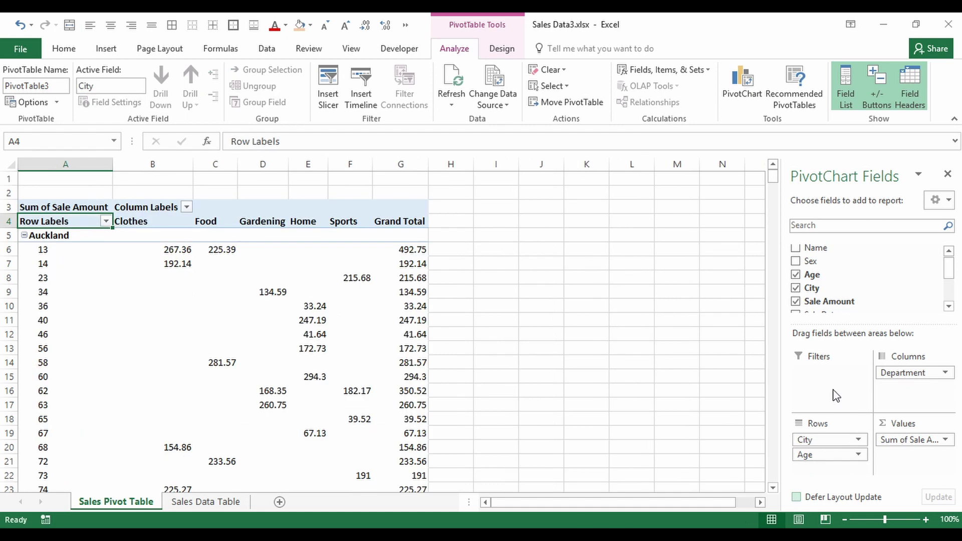
drag(129, 214, 383, 213)
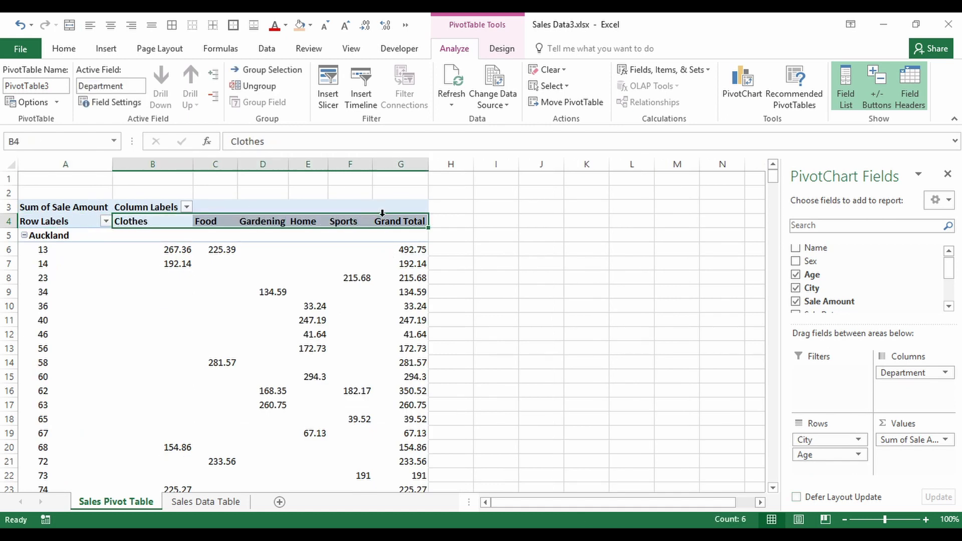
click(24, 235)
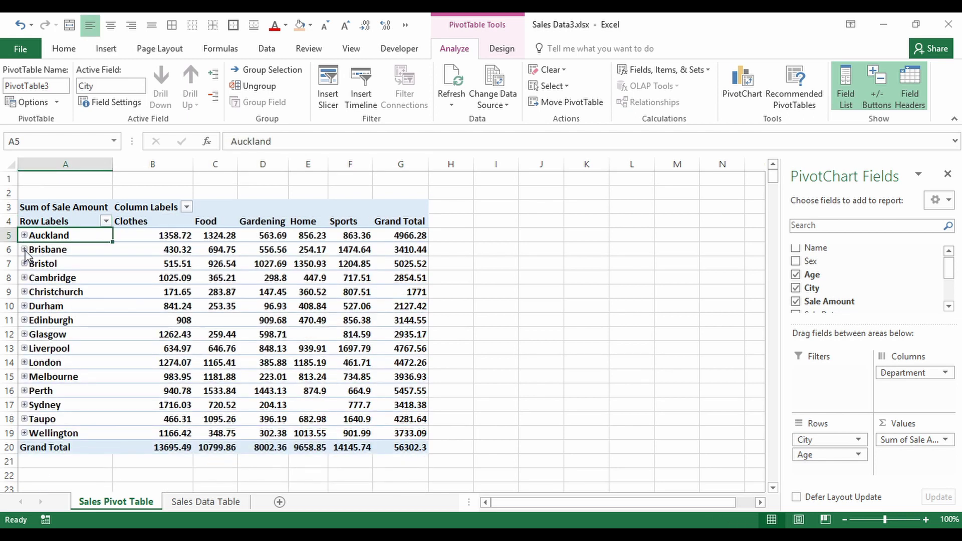
Expand Brisbane by age and examine the empty cells in the Clothes and Food columns.
click(24, 252)
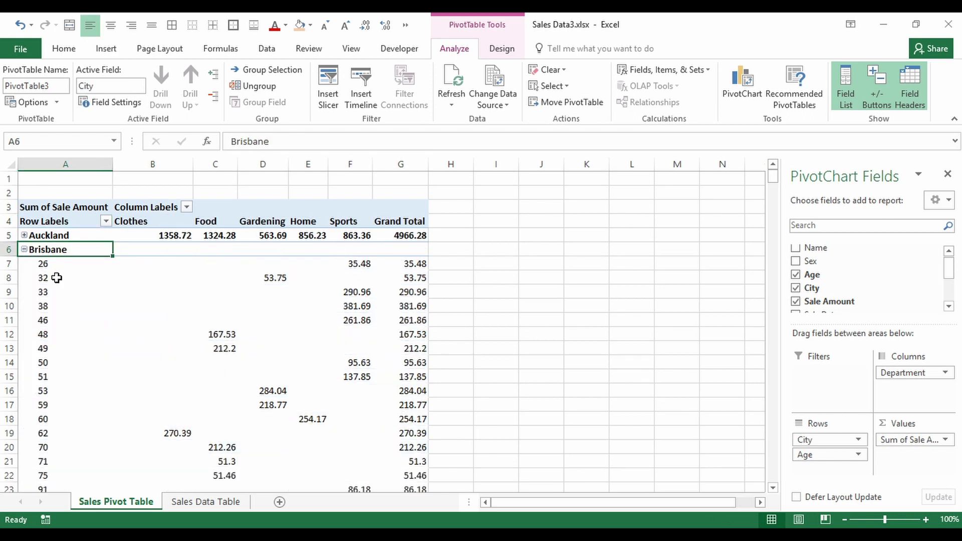
drag(159, 278, 219, 317)
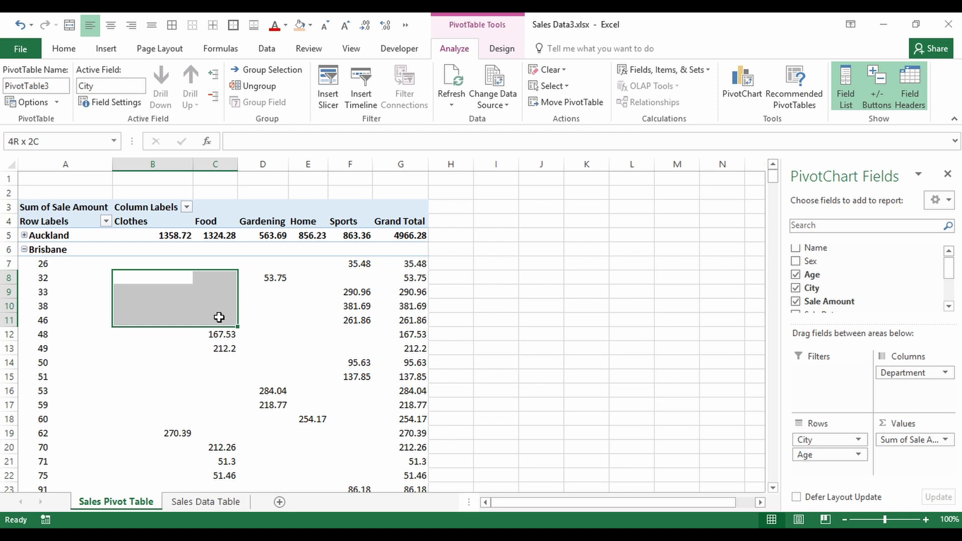
click(161, 298)
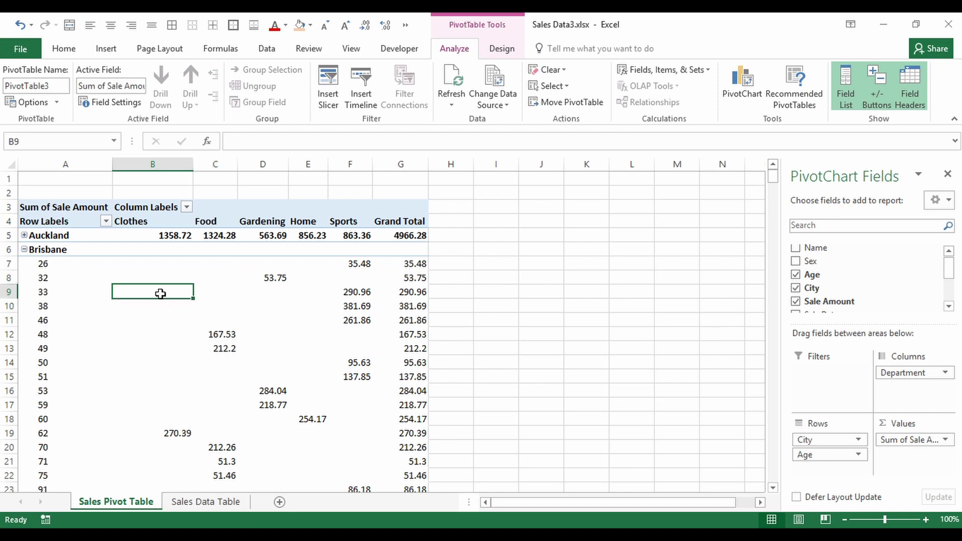
Set the PivotTable options to show 0 for empty cells.
right_click(204, 297)
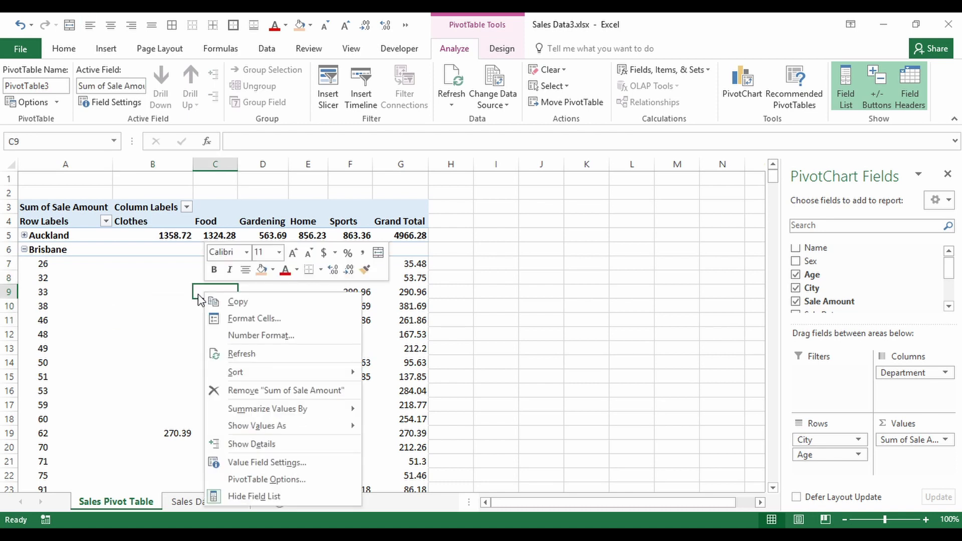
click(263, 480)
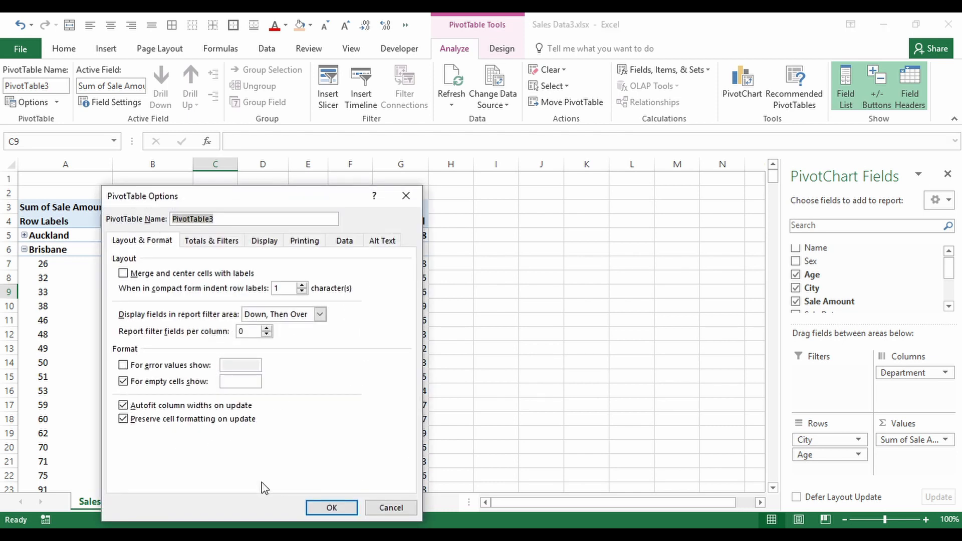
click(243, 382)
text(0)
click(331, 508)
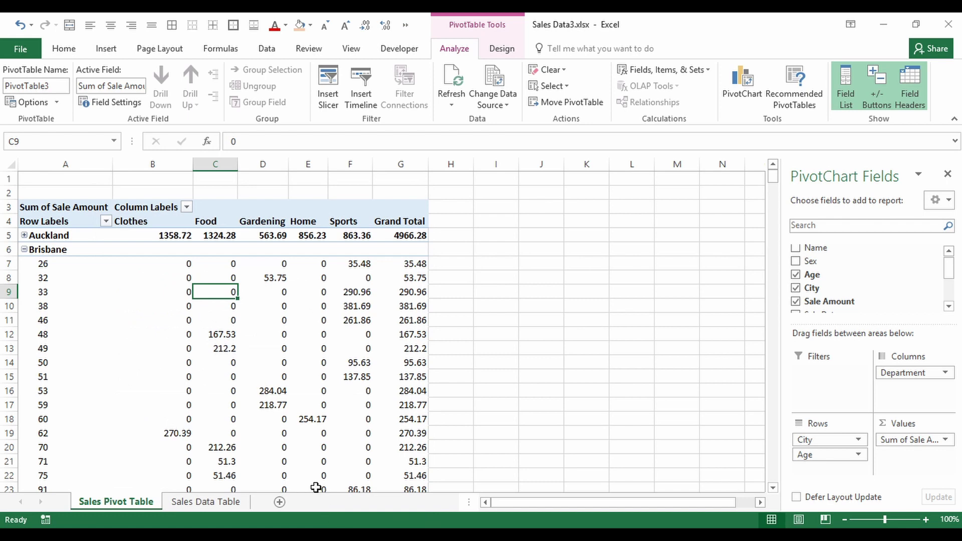
Clear the value shown for empty cells in the PivotTable options and check Brisbane's Food amounts.
right_click(223, 294)
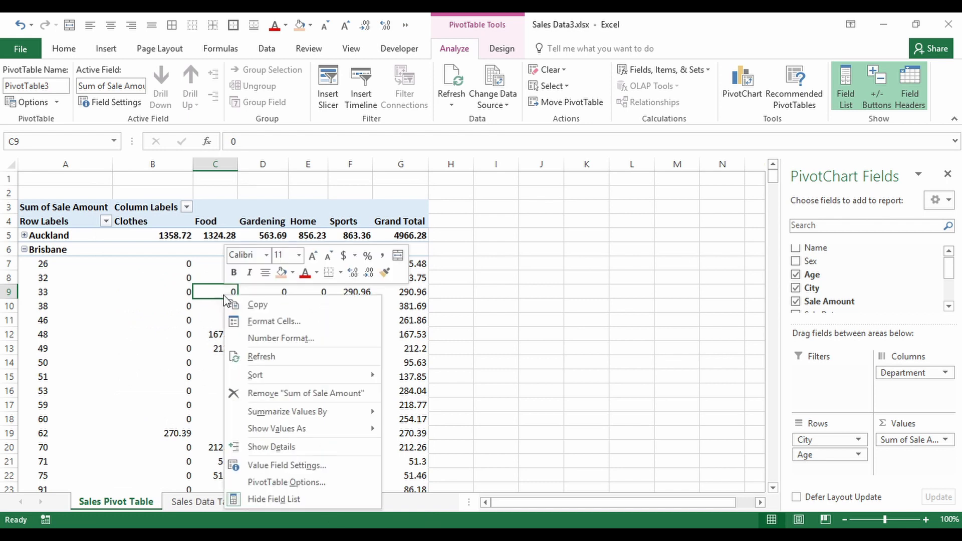
click(272, 484)
click(232, 381)
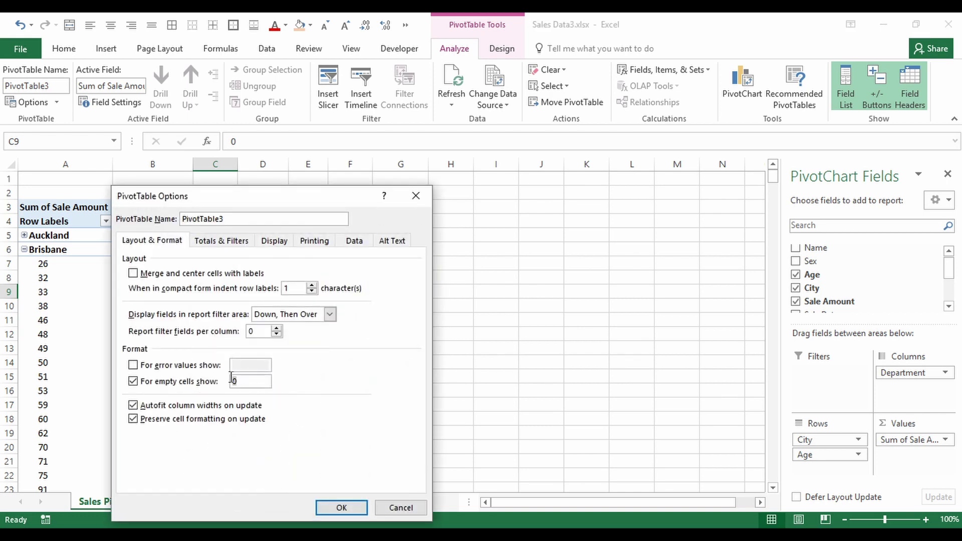
key(Delete)
click(343, 508)
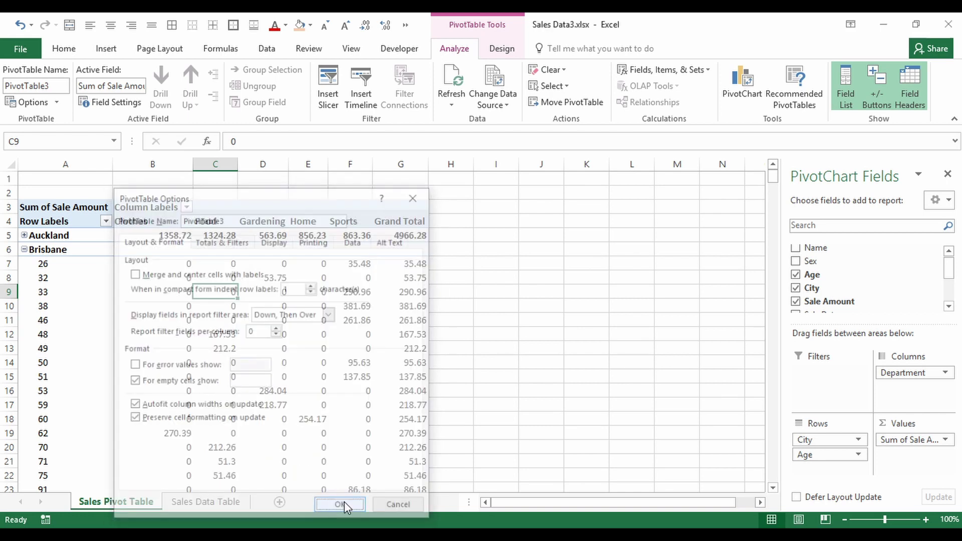
mouse_move(196, 358)
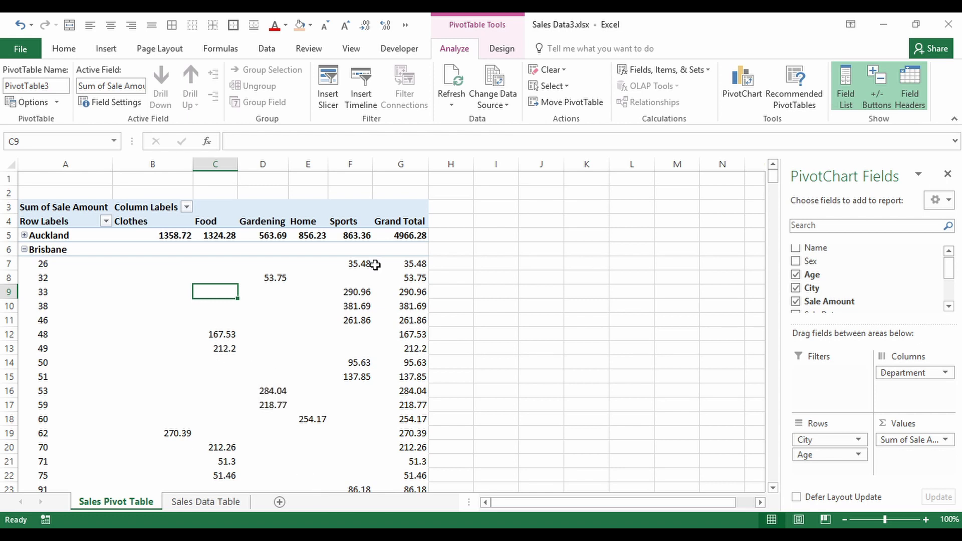
click(224, 350)
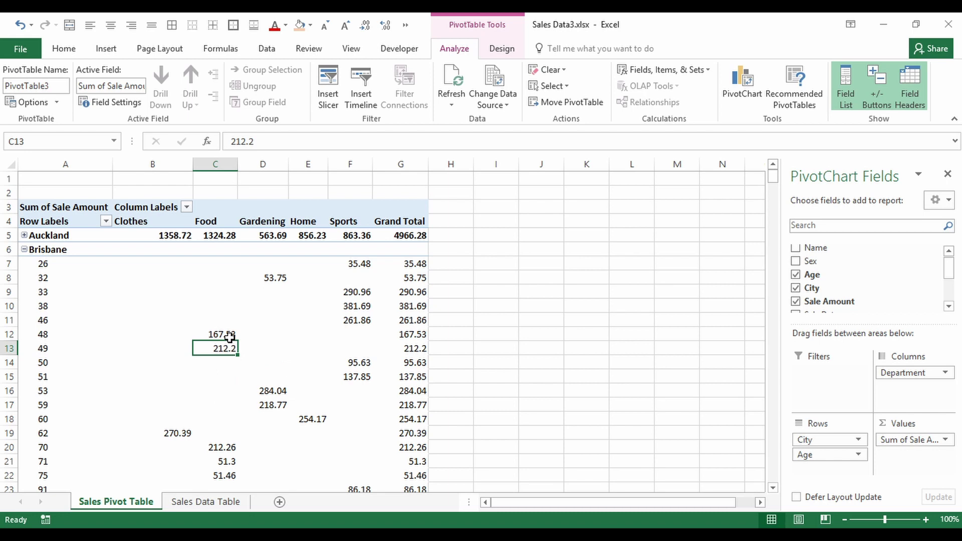
Check Brisbane's Food amount for age 48 and collapse Brisbane's age rows.
click(229, 335)
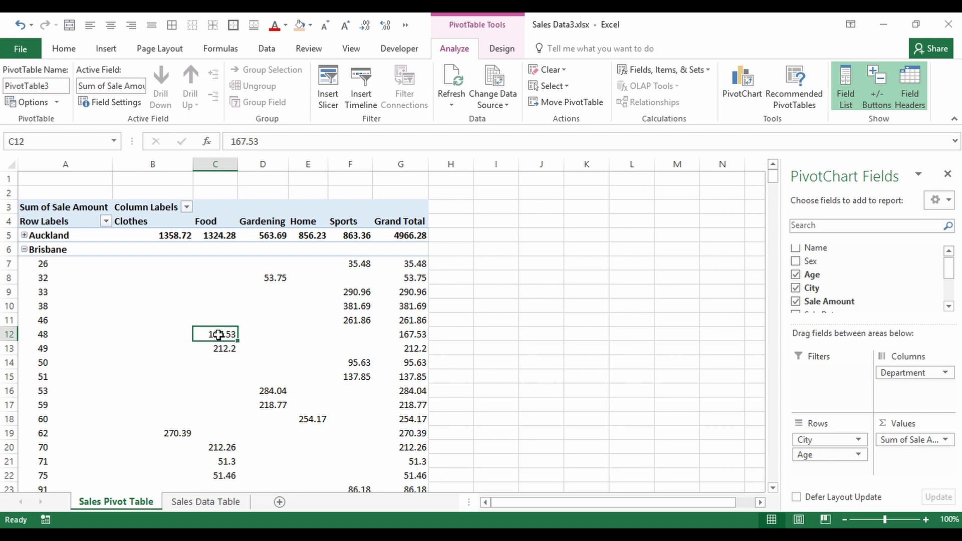
mouse_move(174, 282)
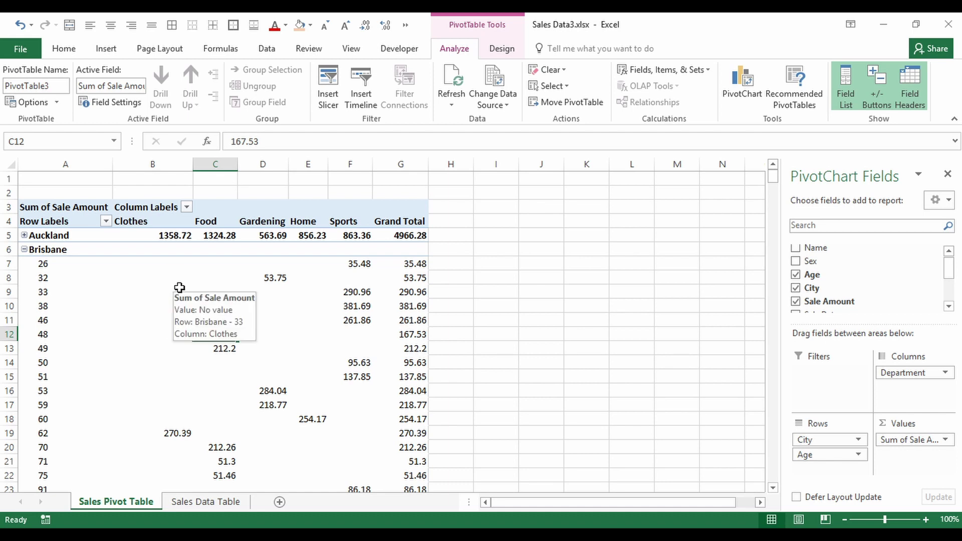
click(23, 249)
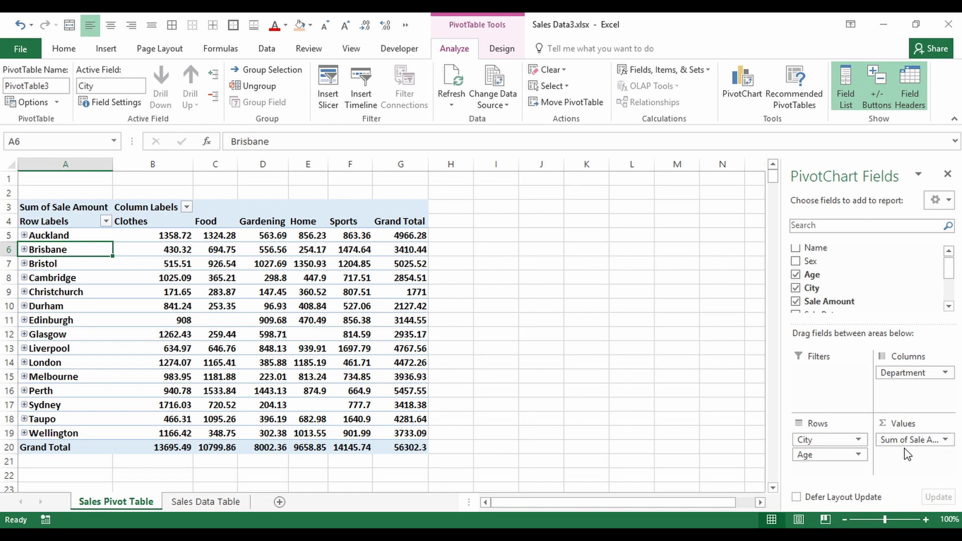
Add the Cashier field to the PivotTable's Values as a count and check the counts under Clothes.
drag(950, 273, 948, 284)
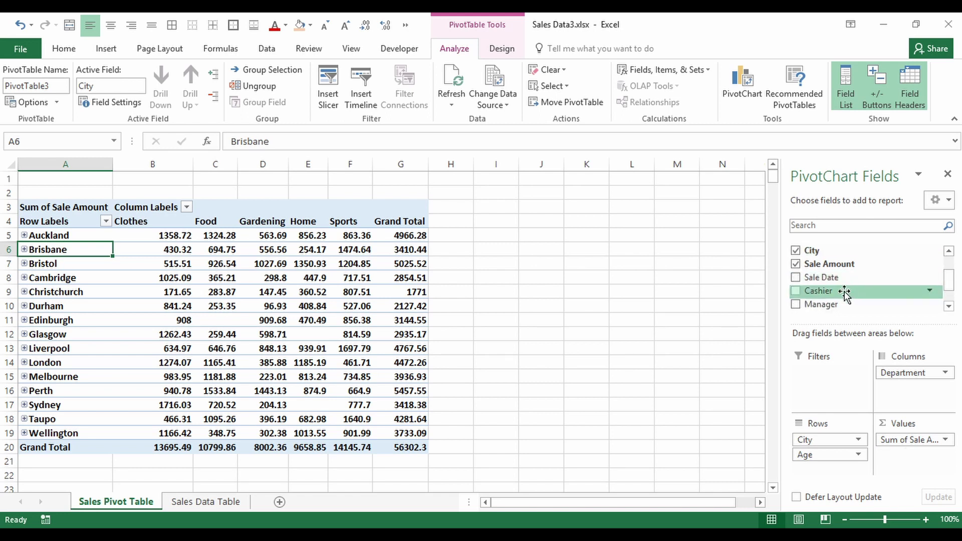
drag(845, 294, 913, 457)
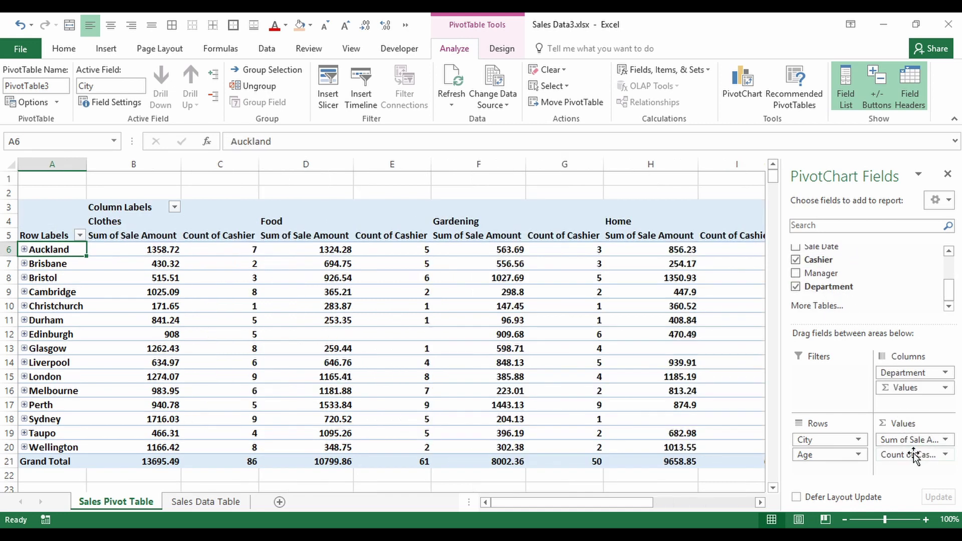
drag(226, 249, 224, 413)
click(219, 378)
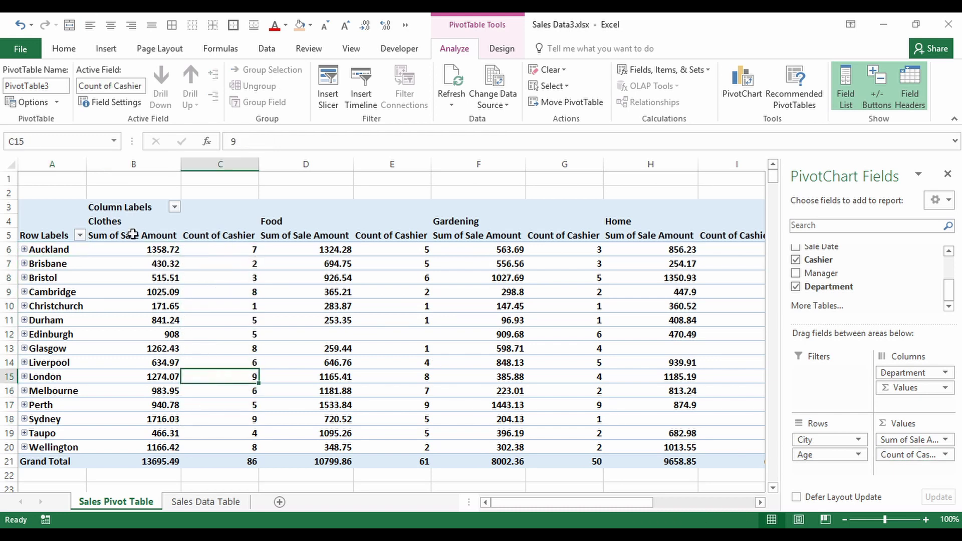
Examine the Sum of Sale Amount and Count of Cashier headings under the Clothes and Food departments.
click(131, 215)
click(133, 239)
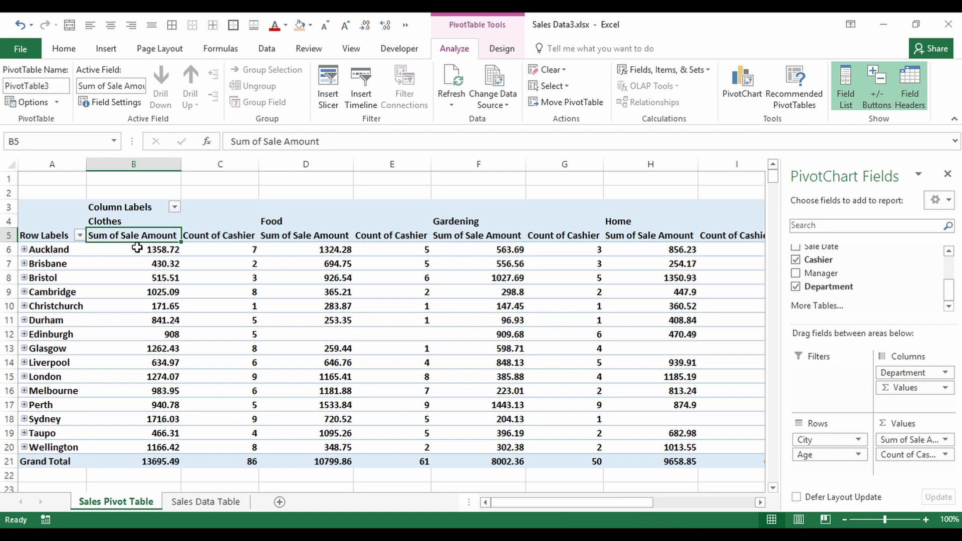
click(210, 240)
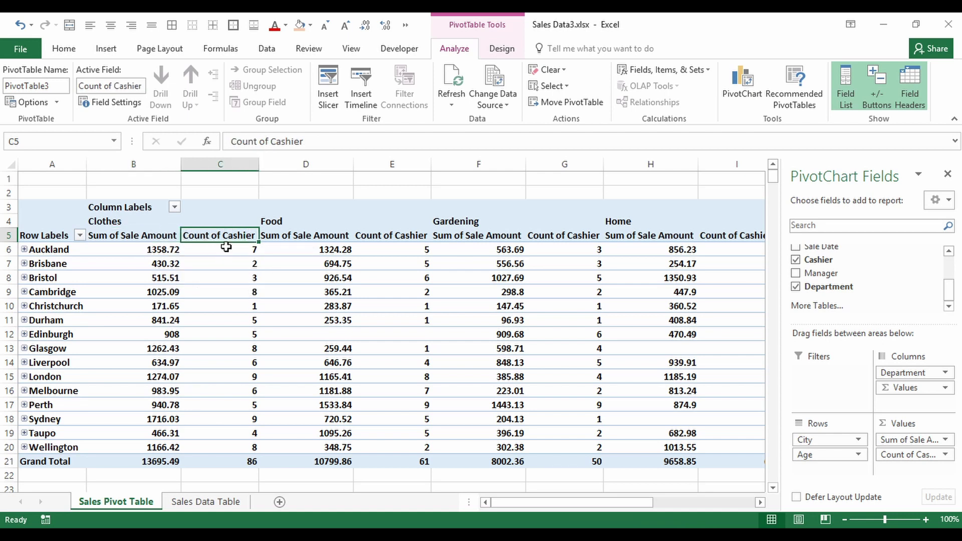
click(276, 223)
click(281, 231)
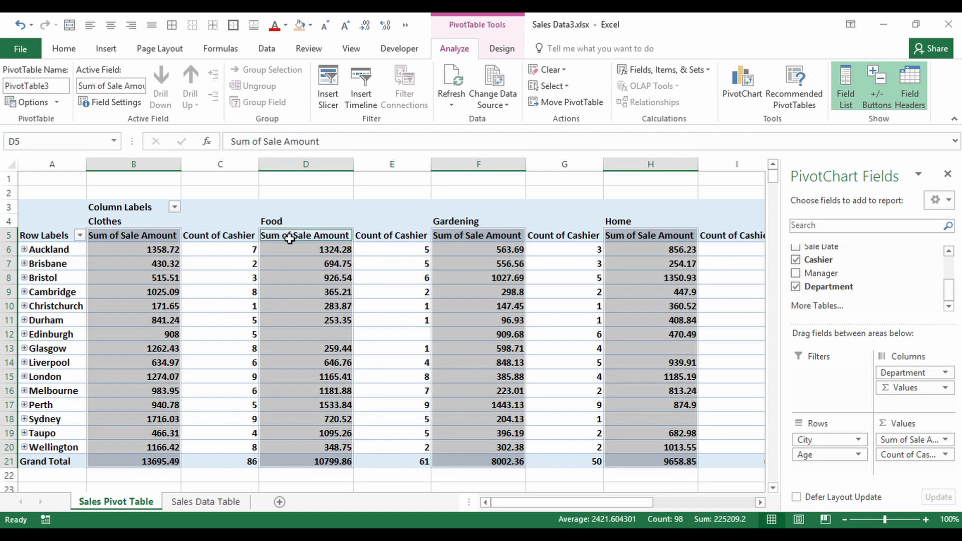
click(286, 236)
click(373, 241)
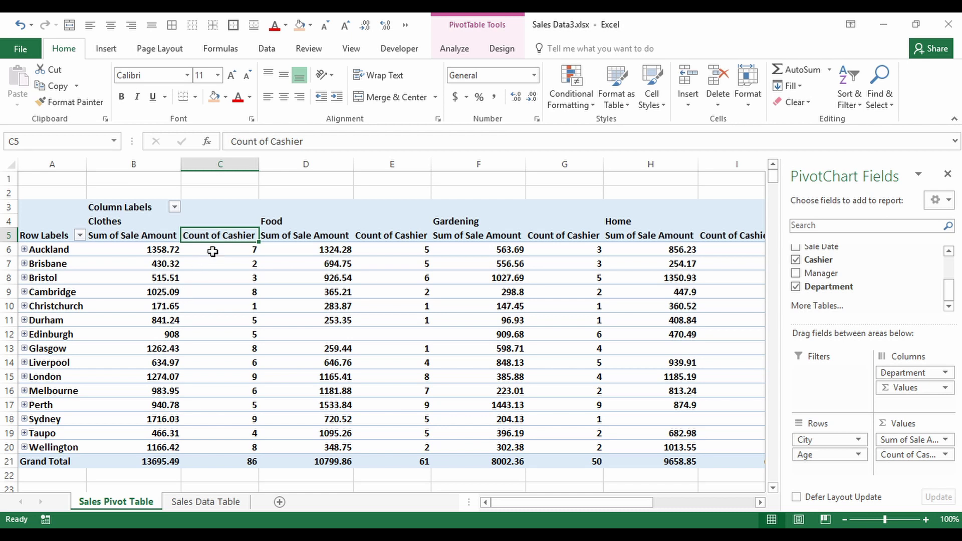
Rename the Count of Cashier heading to No. of Sales and select the Sum of Sale Amount heading under Clothes.
mouse_move(213, 251)
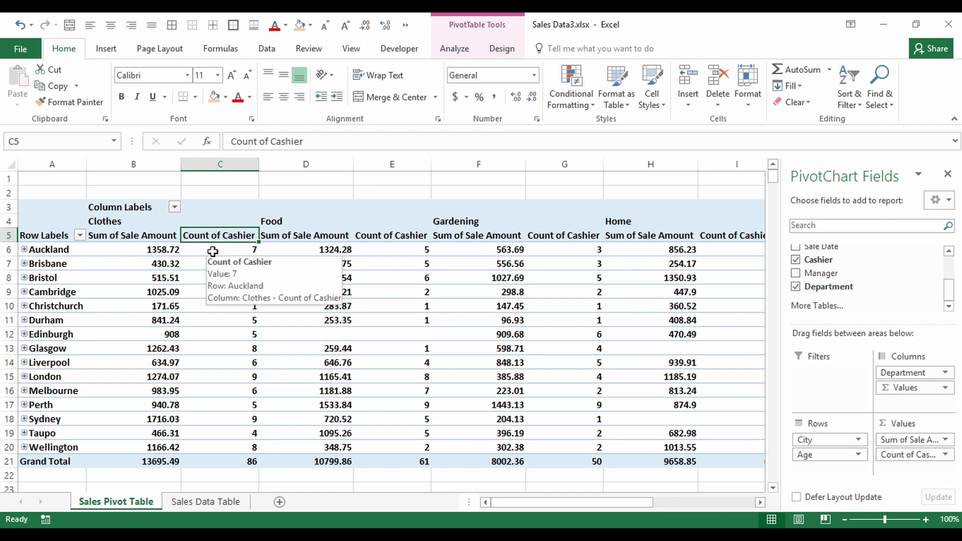
text(No)
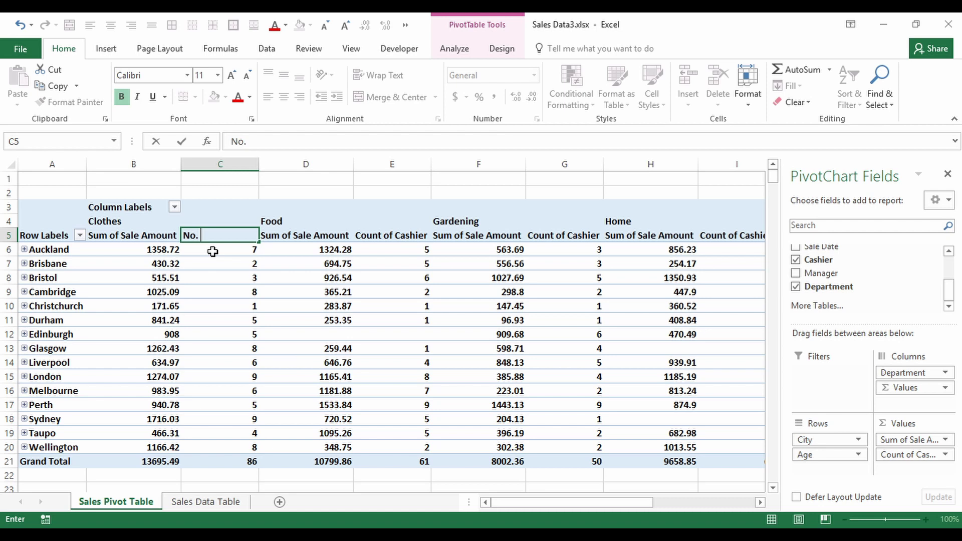
text(. of Sales)
key(Return)
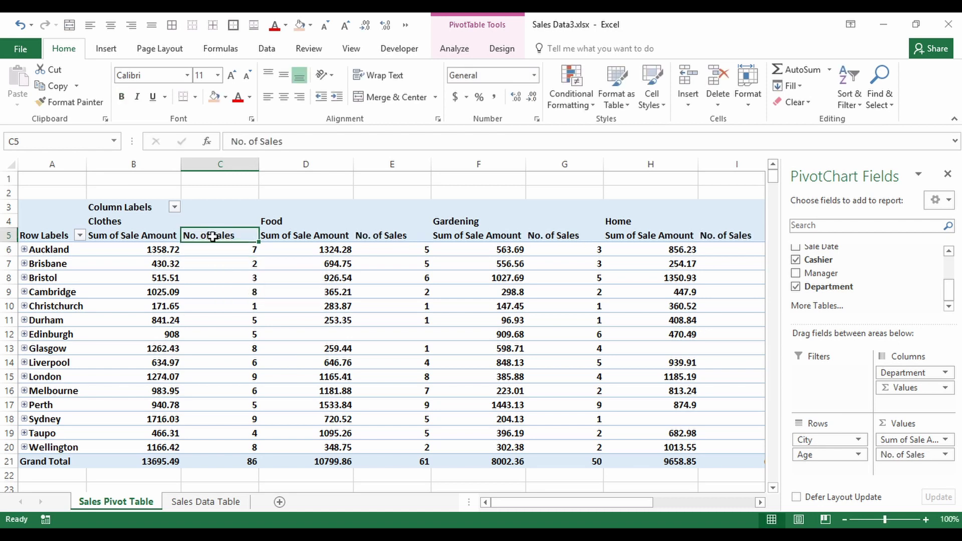
click(384, 236)
click(169, 237)
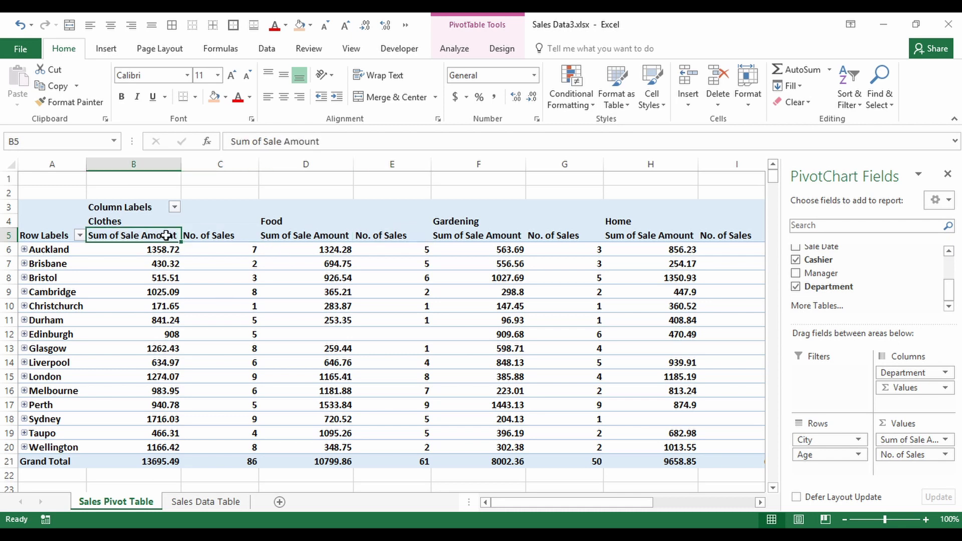
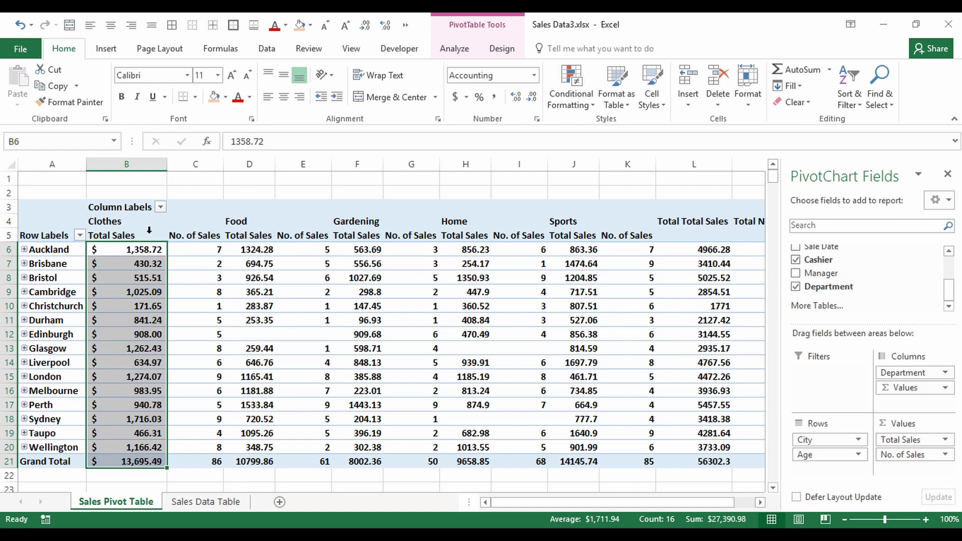
Select the Total Sales columns of all departments together and apply the Accounting dollar format.
click(148, 228)
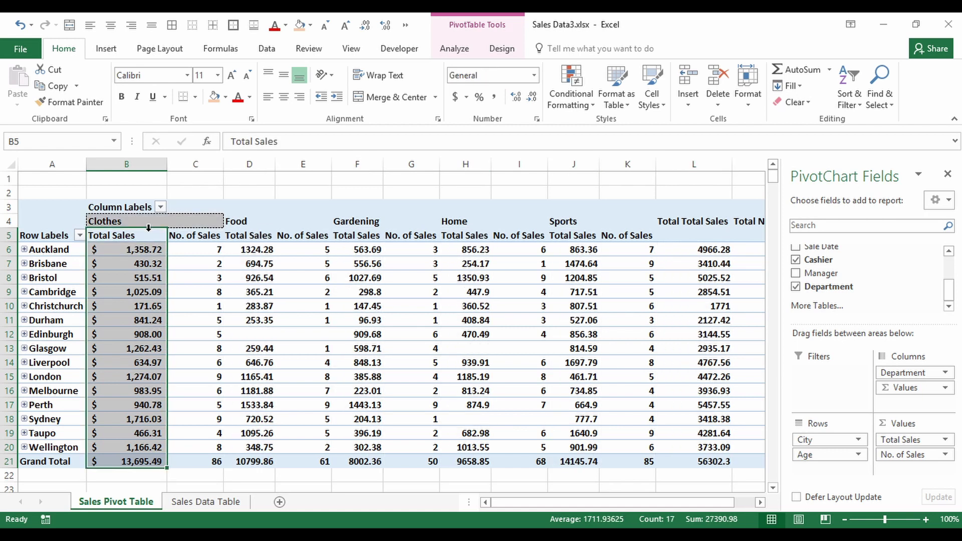
click(149, 228)
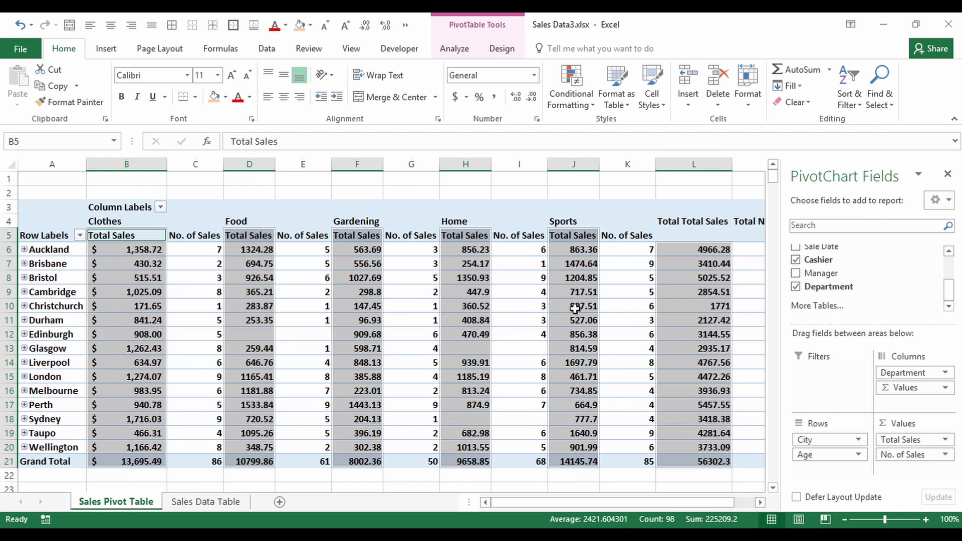
click(456, 97)
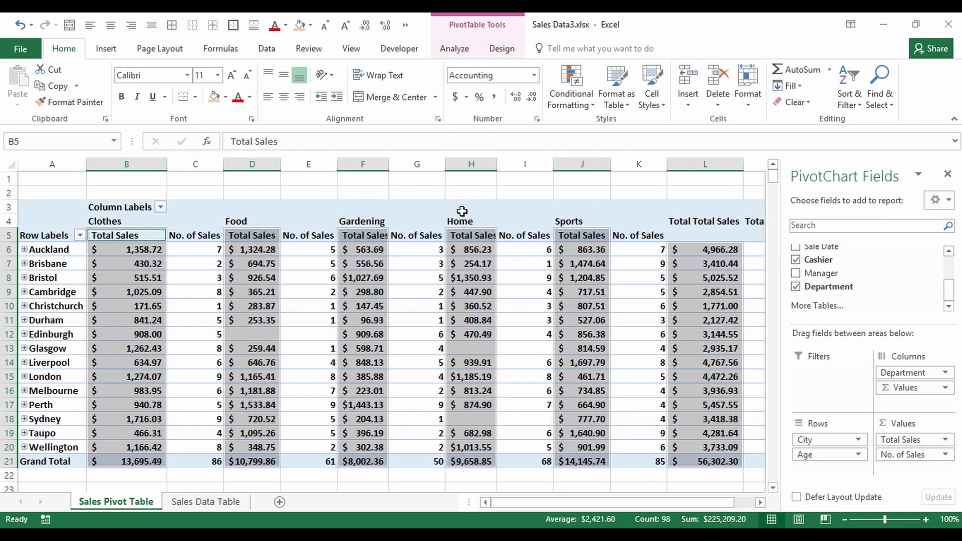
Examine the Total Sales and No. of Sales columns under Gardening and Home.
click(381, 214)
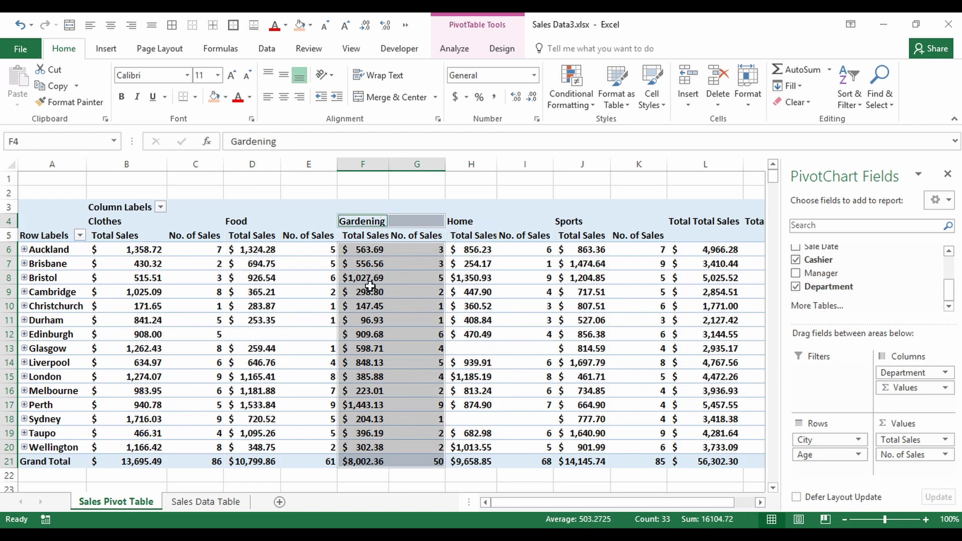
click(370, 251)
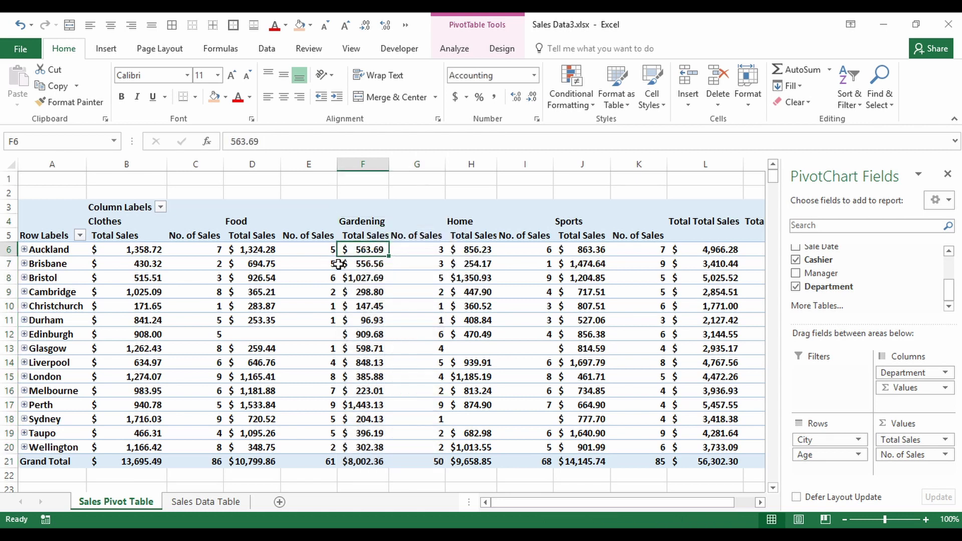
drag(401, 250, 418, 236)
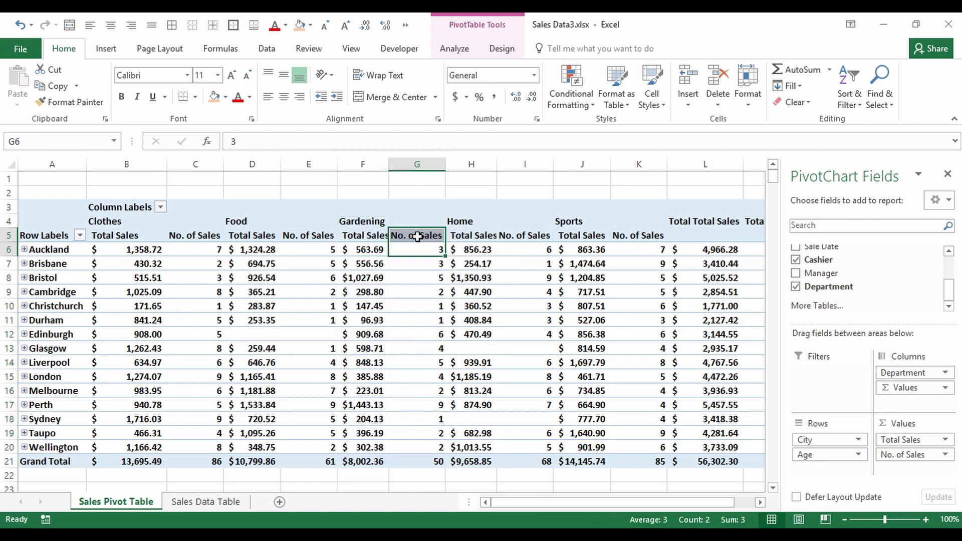
click(475, 249)
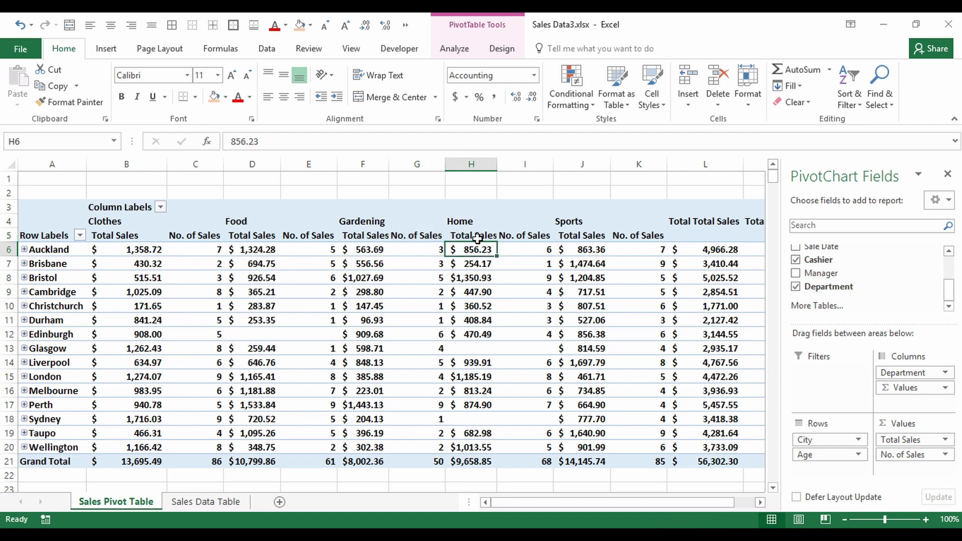
click(422, 250)
Move Total Sales below No. of Sales in the Values area and check the reordered department columns.
drag(901, 440, 904, 466)
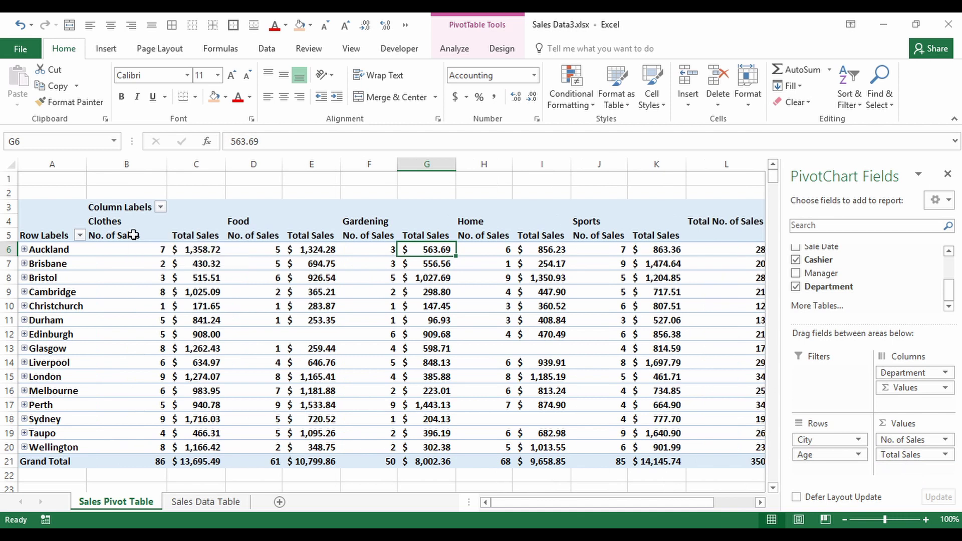
drag(133, 235, 155, 333)
drag(189, 241, 201, 285)
click(250, 273)
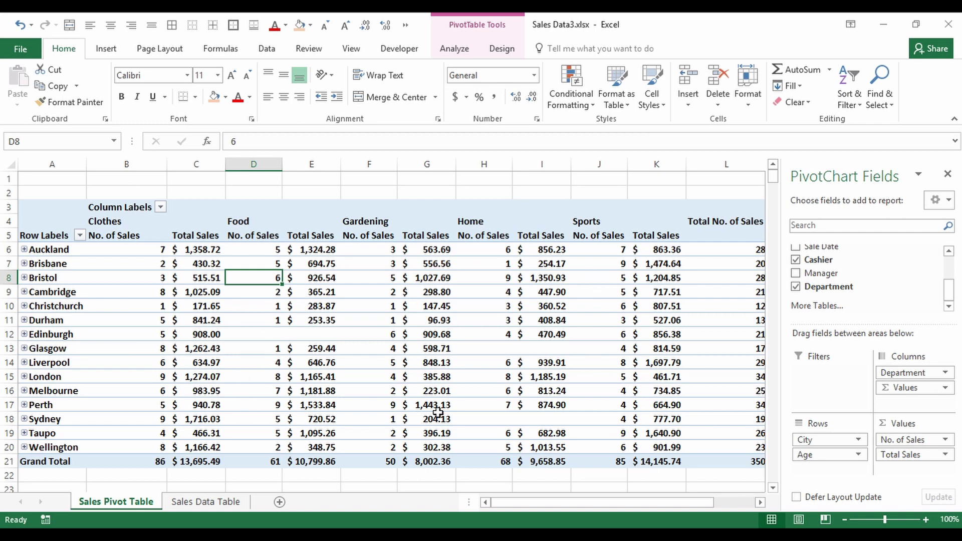
click(647, 289)
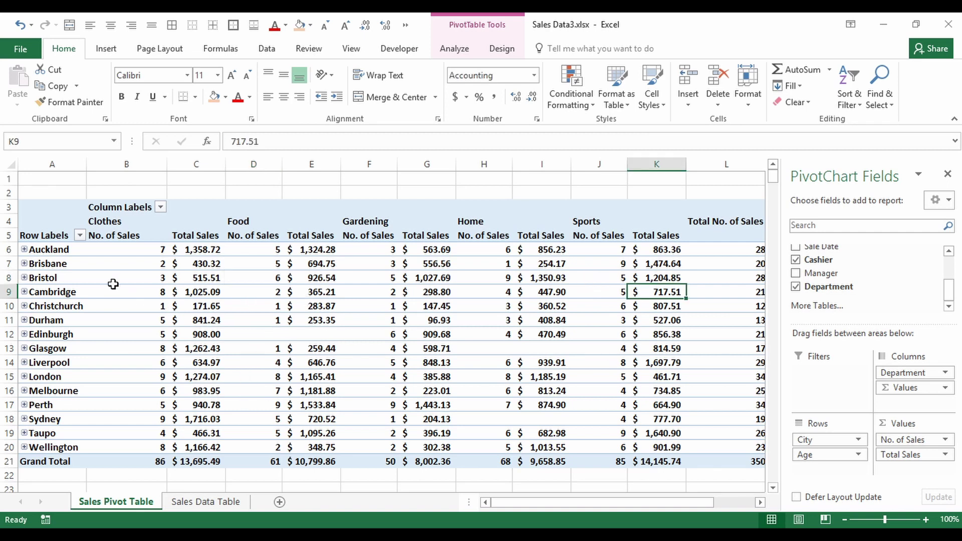
Expand Auckland by age and examine its individual age rows and empty department cells.
click(24, 250)
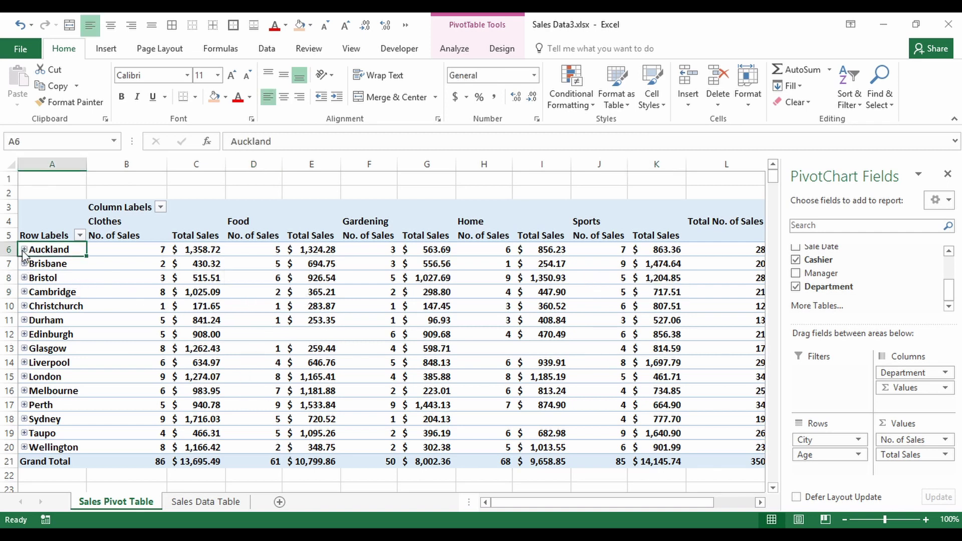
scroll(243, 340, down, 4)
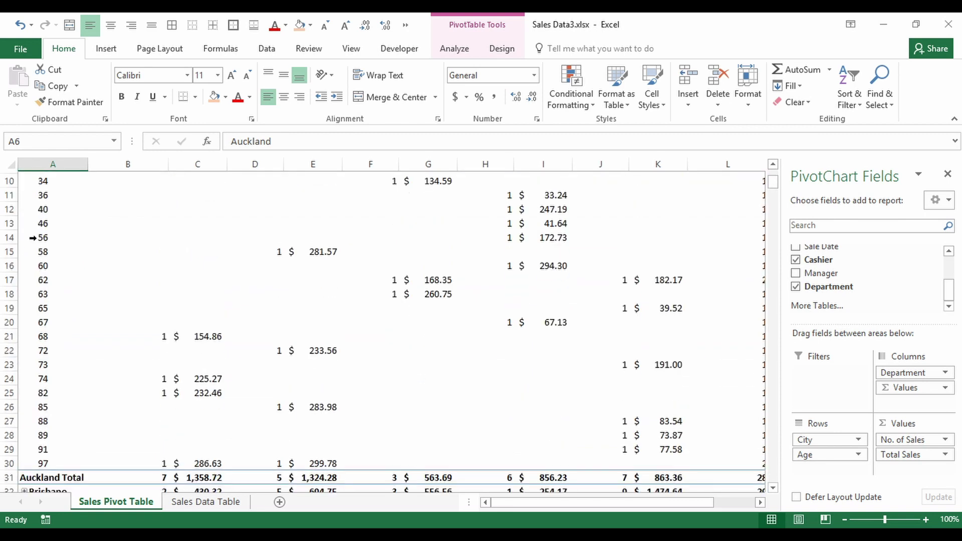
scroll(244, 341, up, 2)
scroll(243, 341, up, 1)
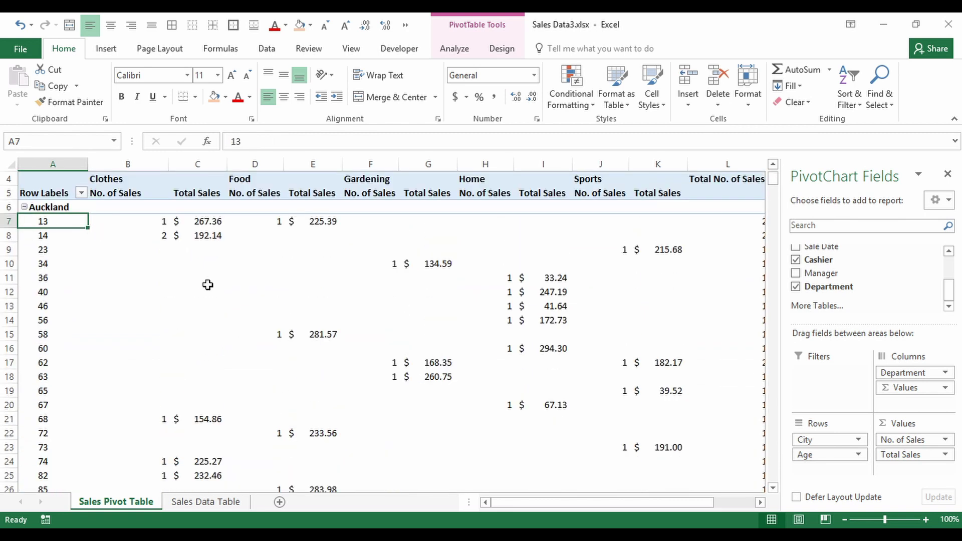
drag(200, 264, 198, 318)
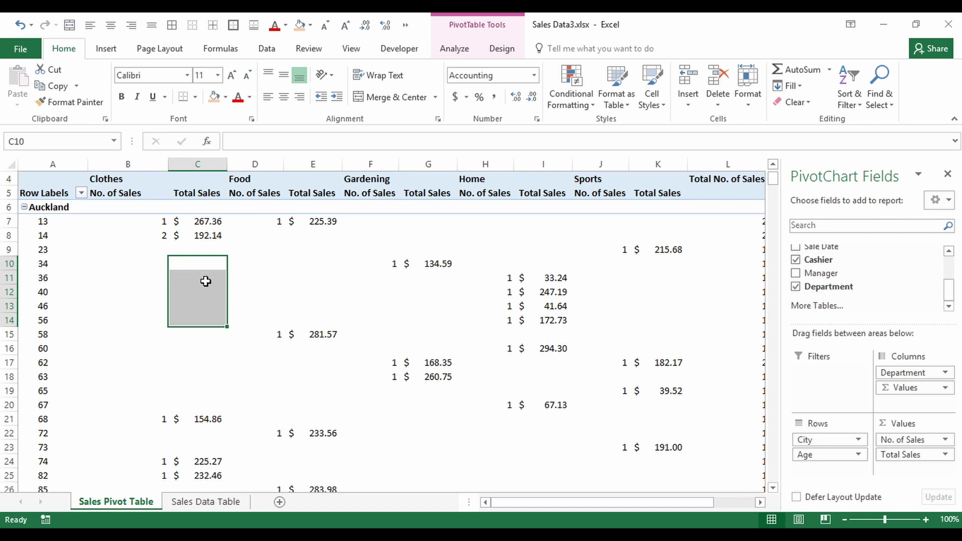
drag(270, 267, 316, 278)
click(372, 292)
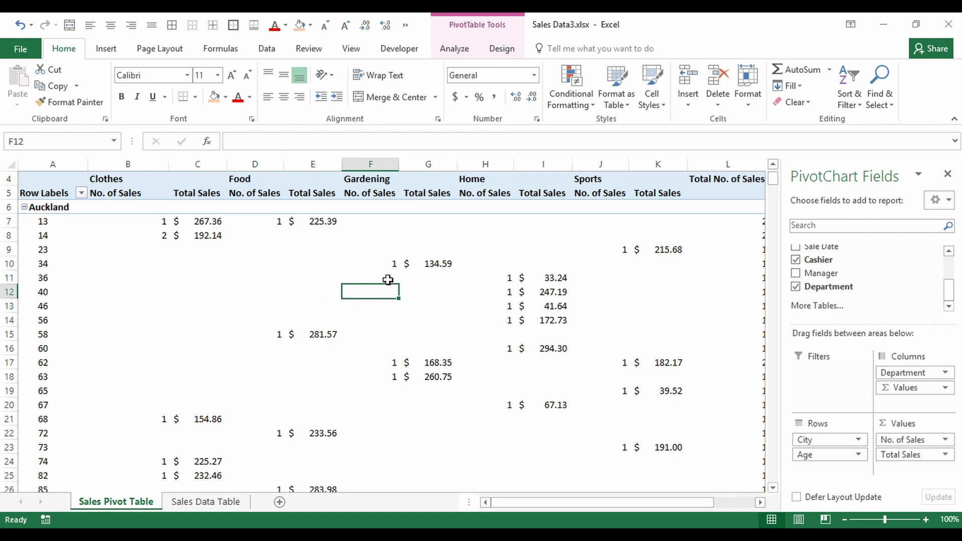
click(27, 221)
drag(27, 221, 33, 419)
click(36, 422)
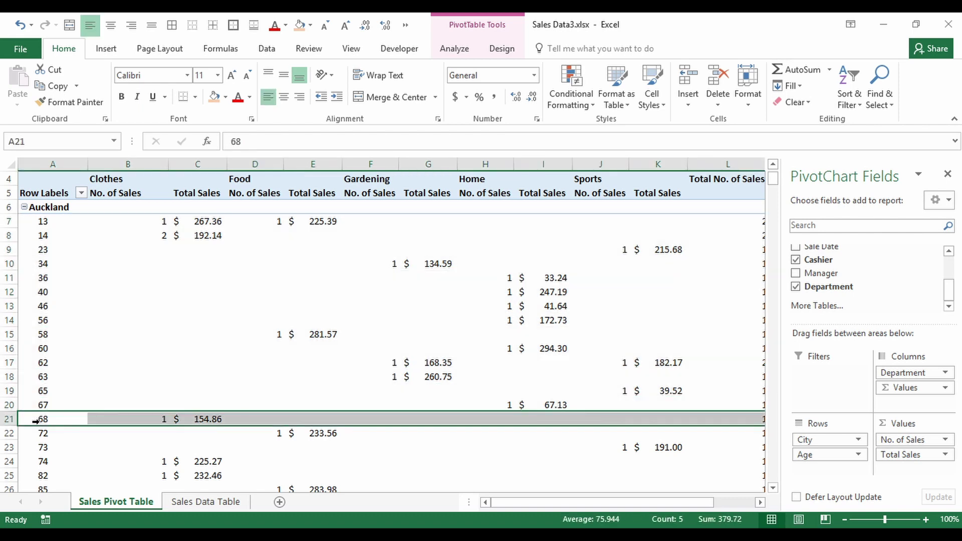
Group the ages in the PivotTable rows into bands of 10 starting at 11.
click(49, 221)
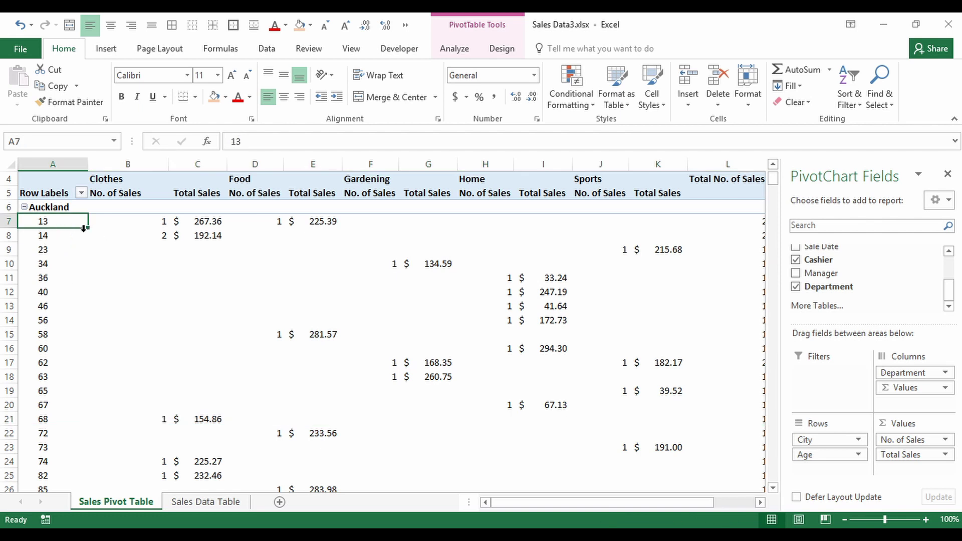
right_click(50, 224)
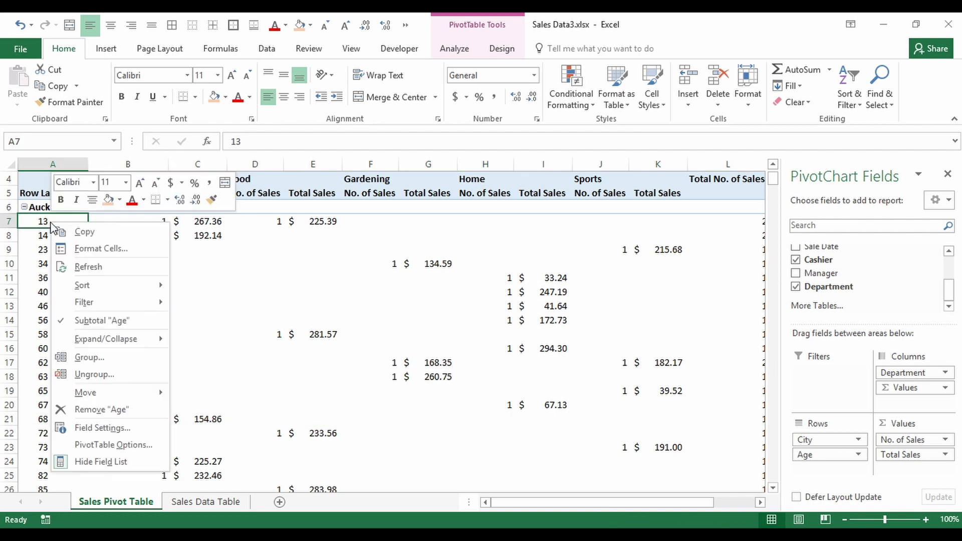
click(106, 359)
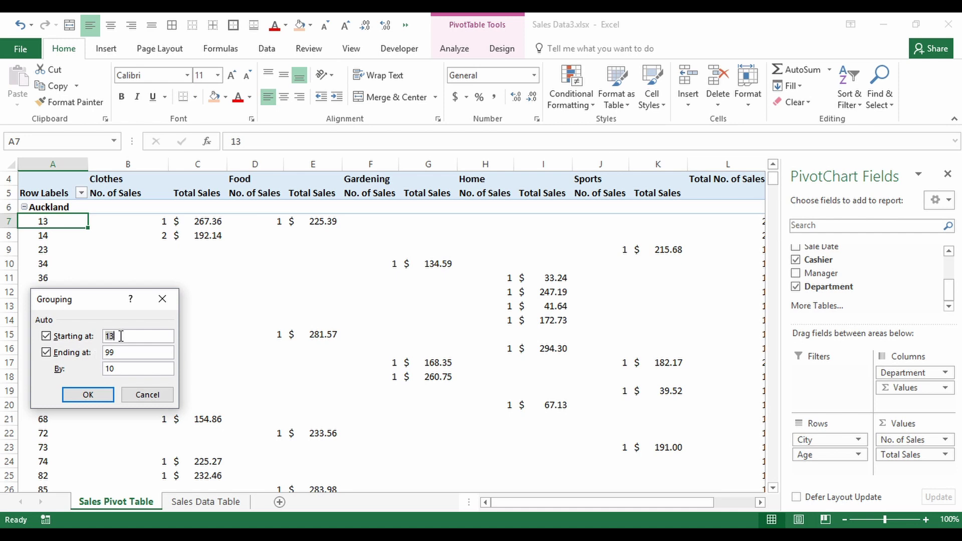
text(11)
click(87, 395)
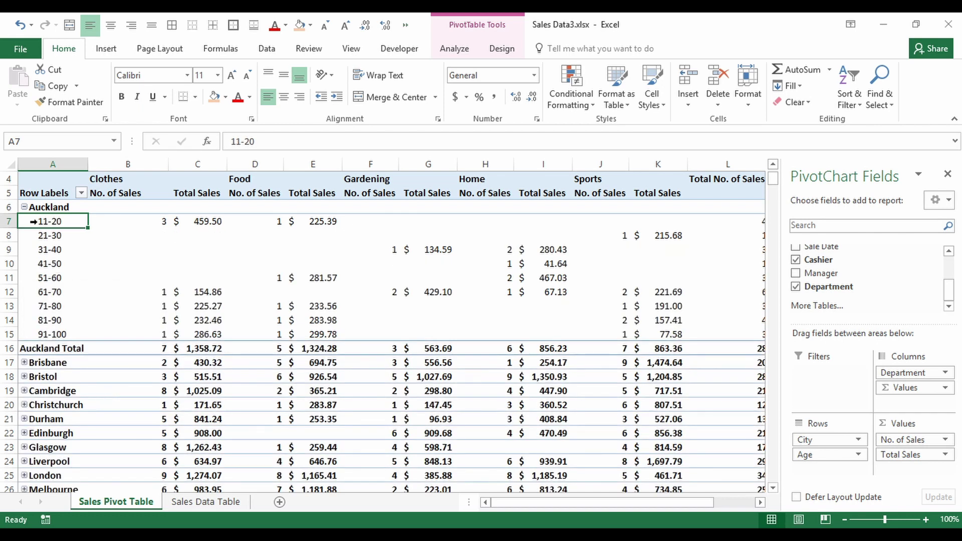
Check the 11-20 and 21-30 age bands under Auckland across the departments, and collapse Auckland.
drag(152, 222, 658, 230)
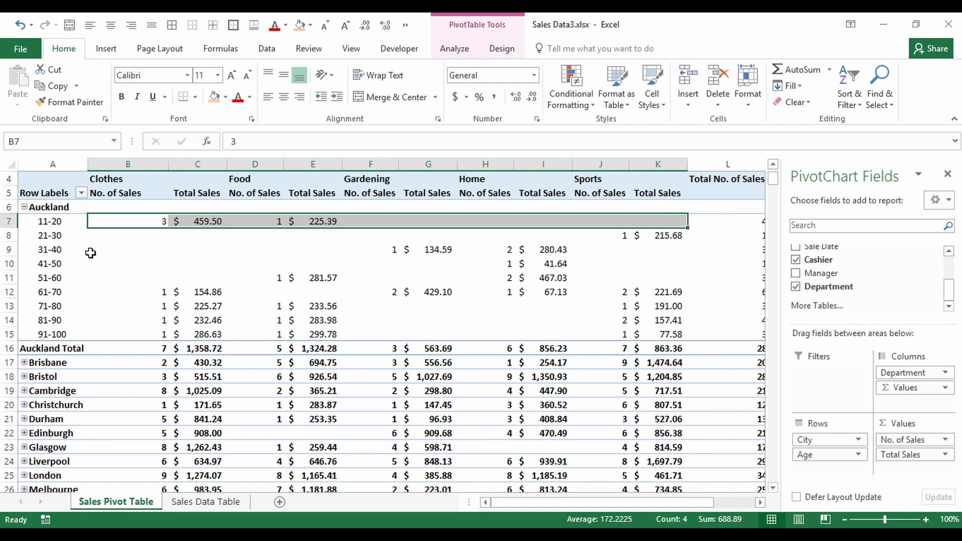
click(50, 231)
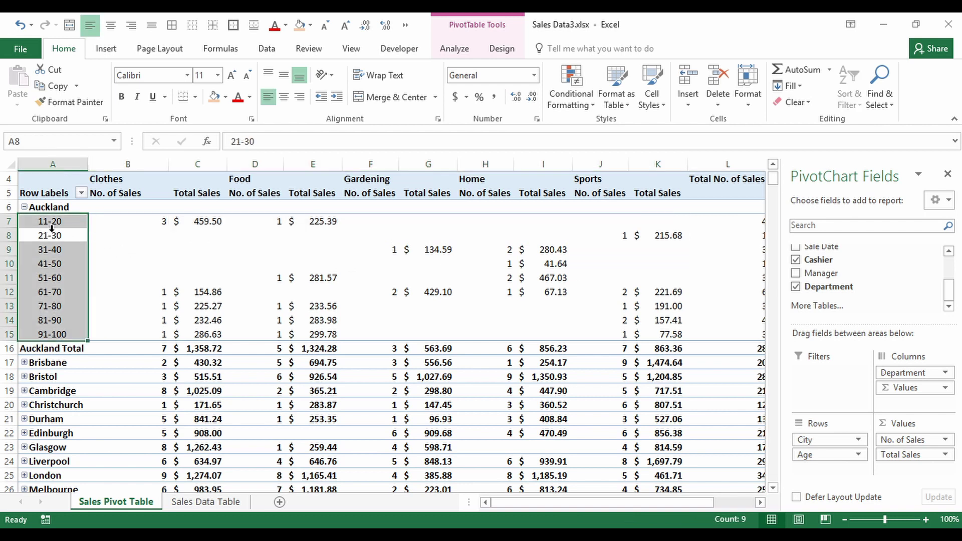
click(48, 237)
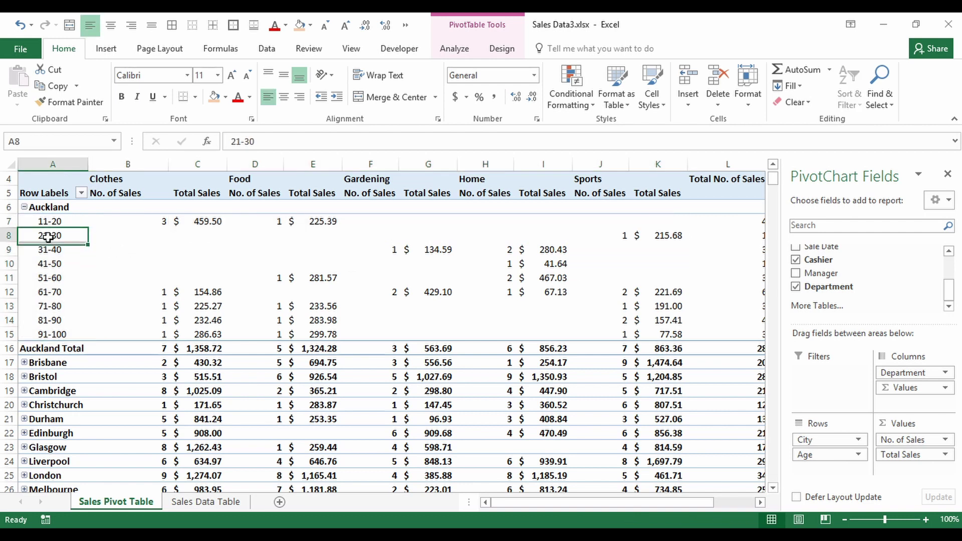
click(24, 208)
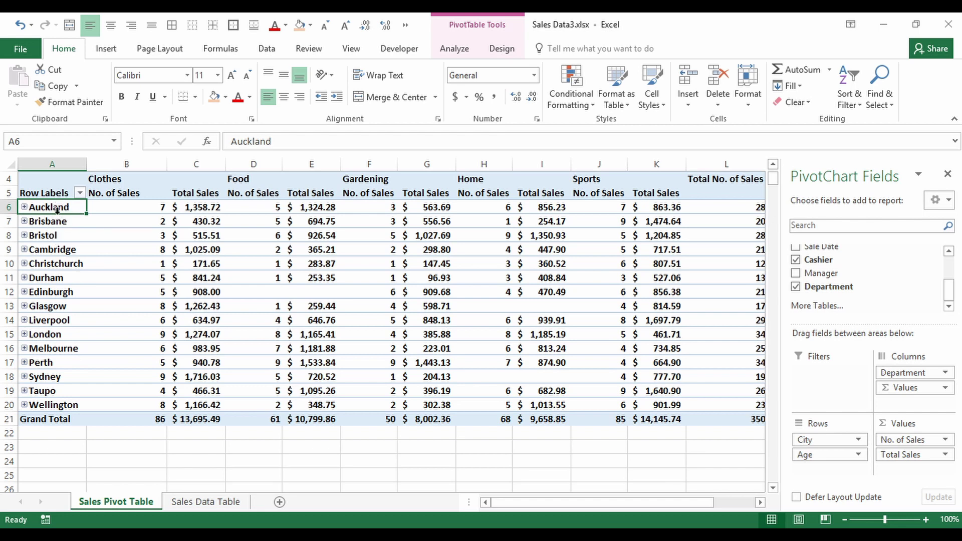
Group the Auckland, Christchurch, Taupo and Wellington rows together and check the cities in the group.
click(27, 205)
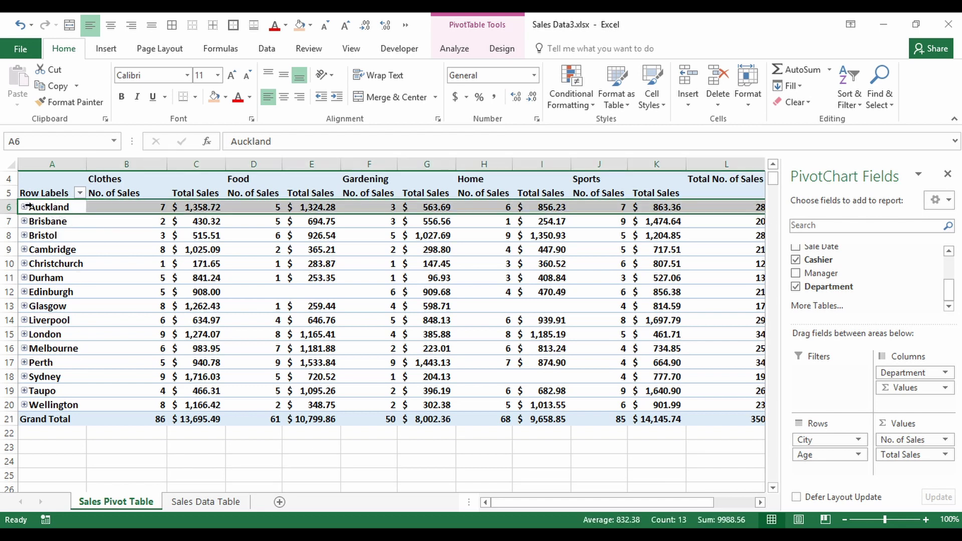
ctrl+click(25, 263)
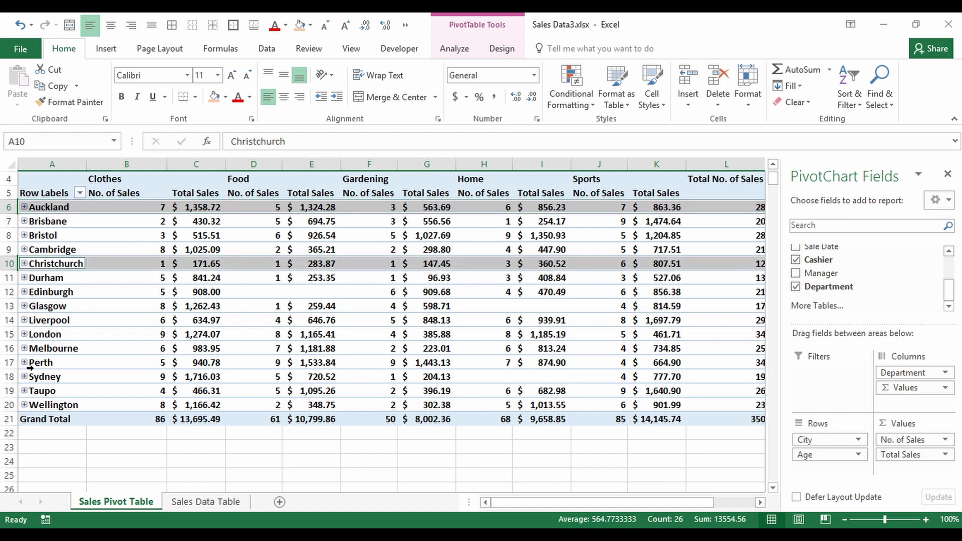
ctrl+click(27, 389)
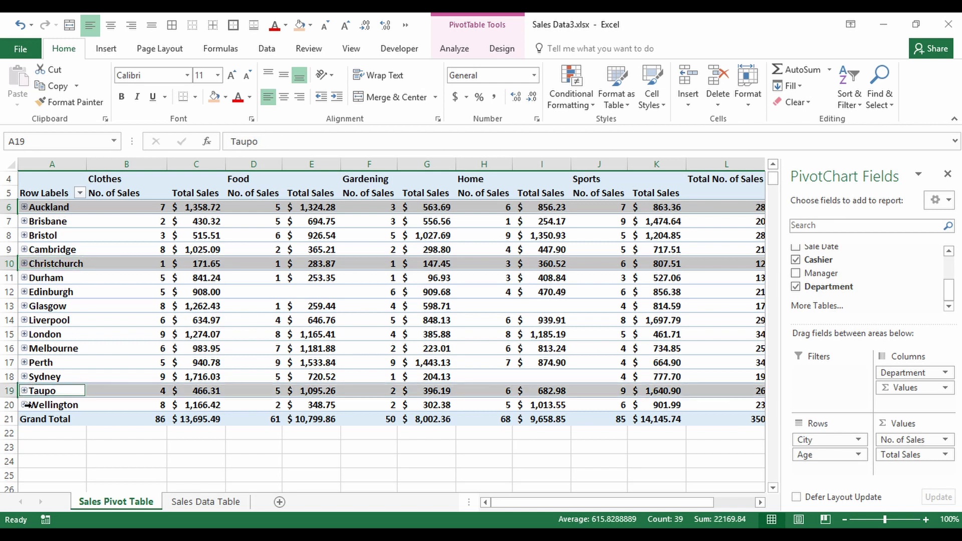
ctrl+click(27, 405)
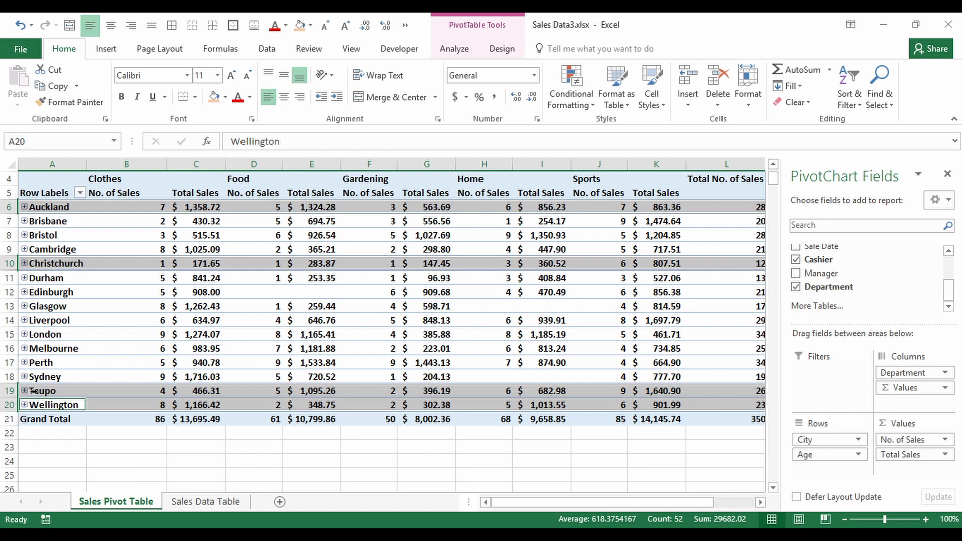
right_click(33, 393)
click(78, 279)
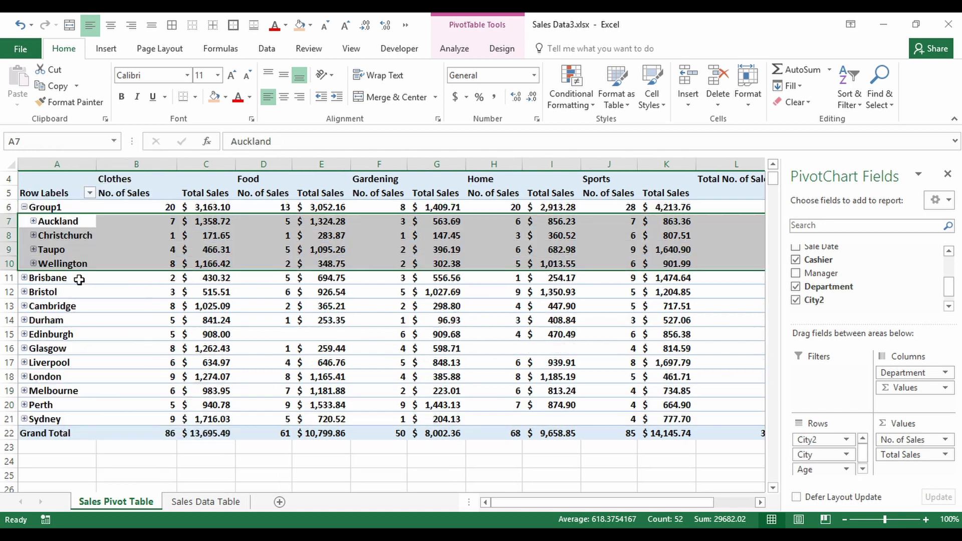
click(53, 209)
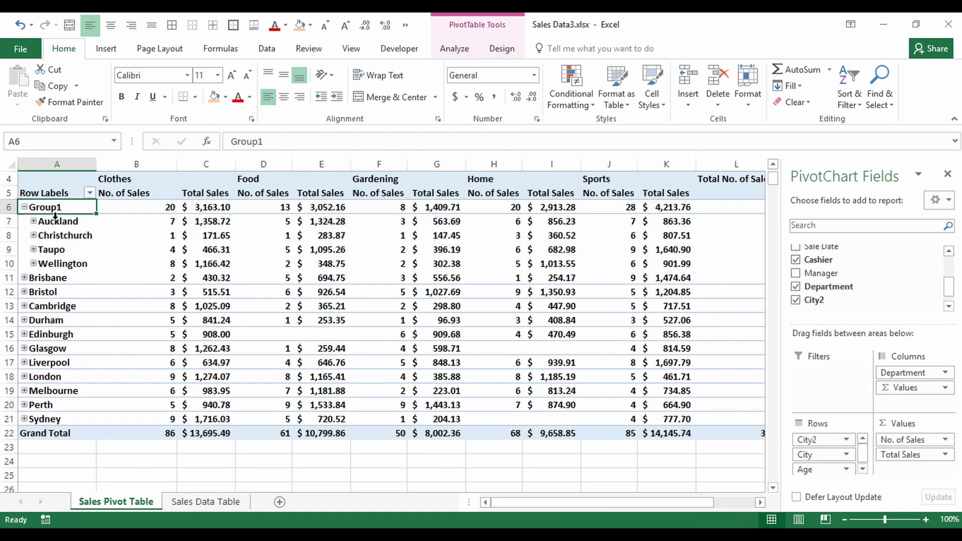
drag(55, 222, 57, 267)
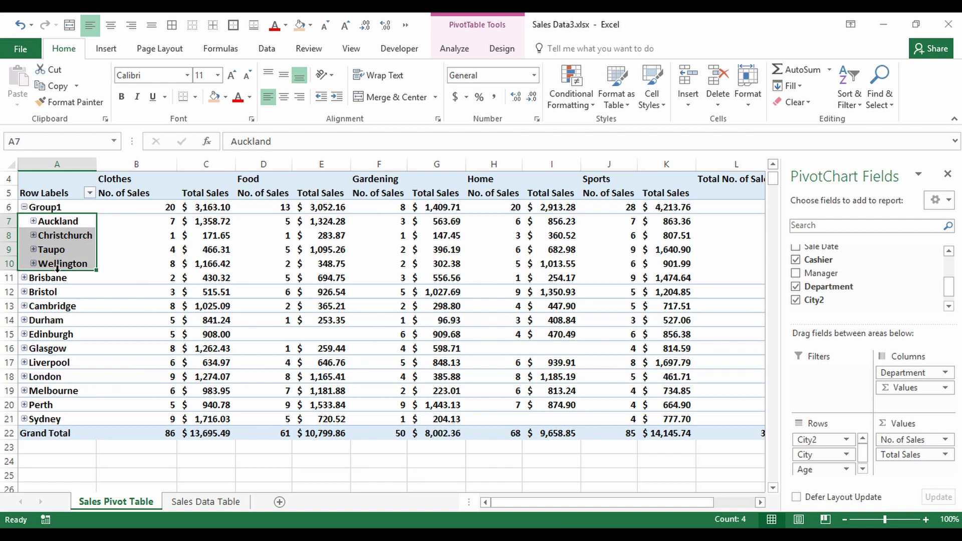
Group the Brisbane, Melbourne, Perth and Sydney rows together.
click(55, 275)
click(26, 276)
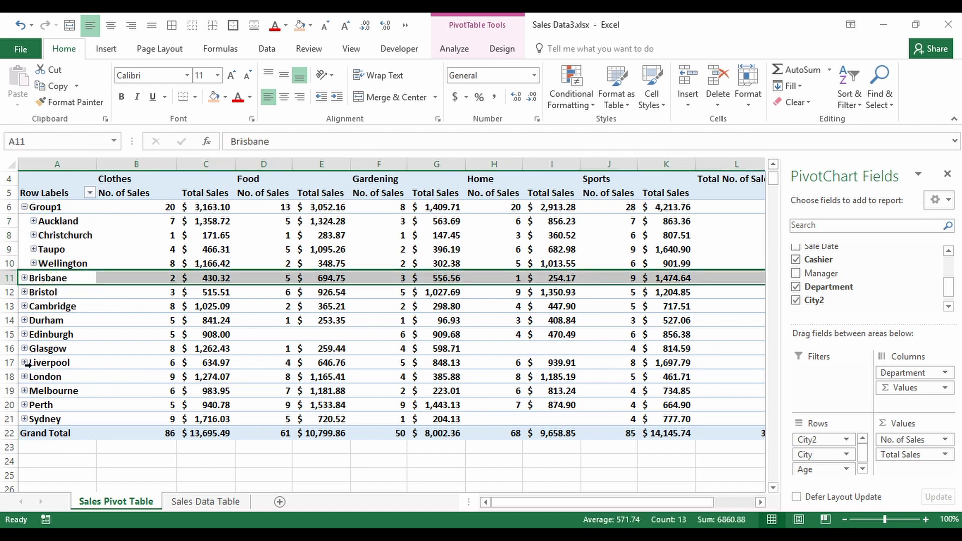
ctrl+click(24, 391)
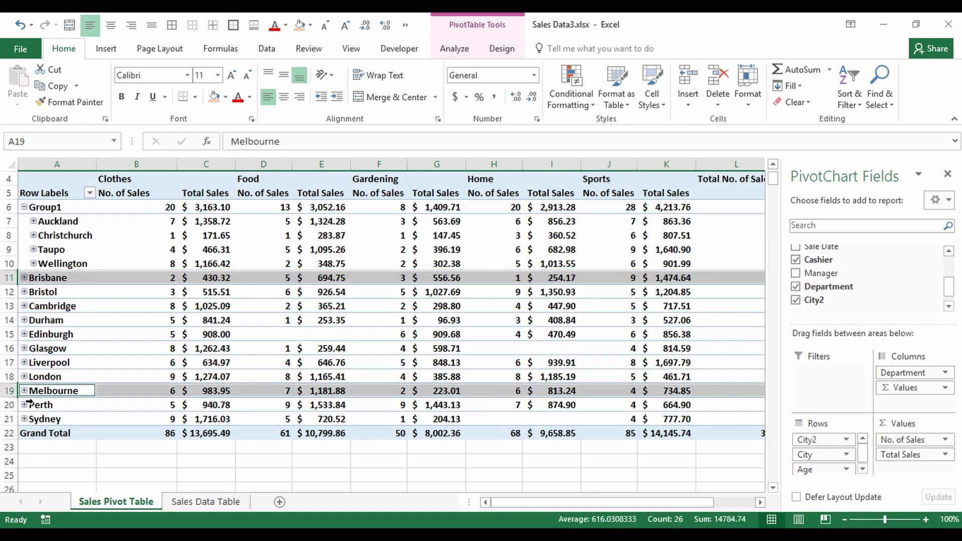
ctrl+click(25, 405)
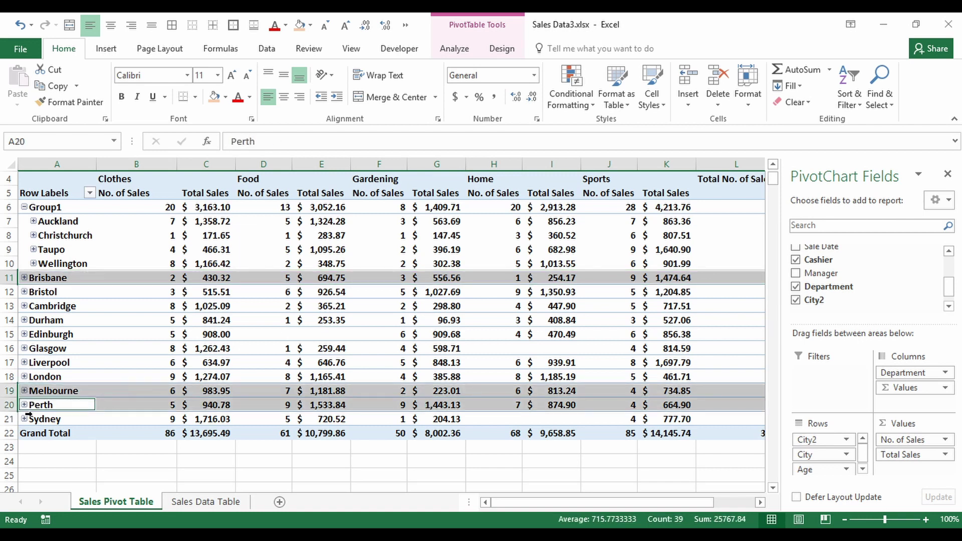
ctrl+click(27, 416)
right_click(33, 398)
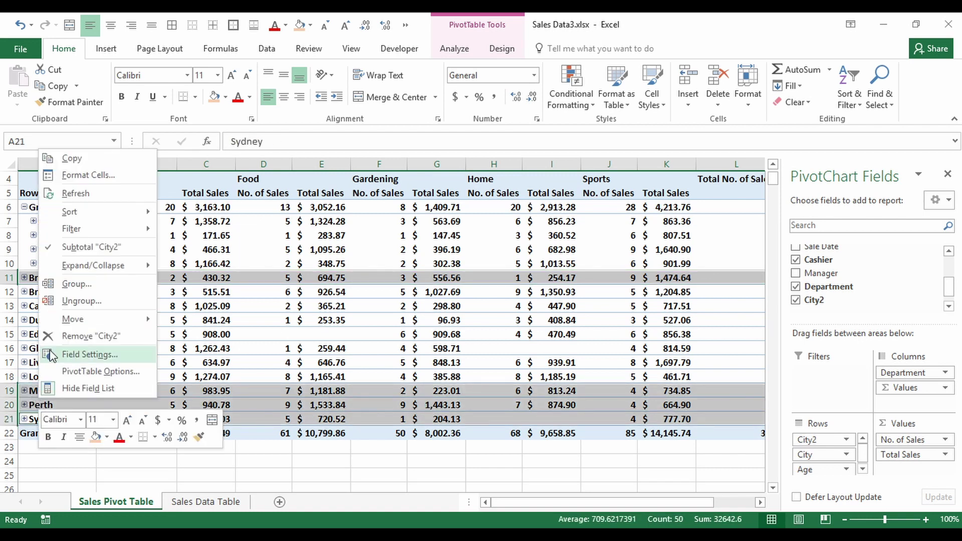
click(70, 282)
Group the remaining cities, from Bristol through London, into a third city group.
click(33, 359)
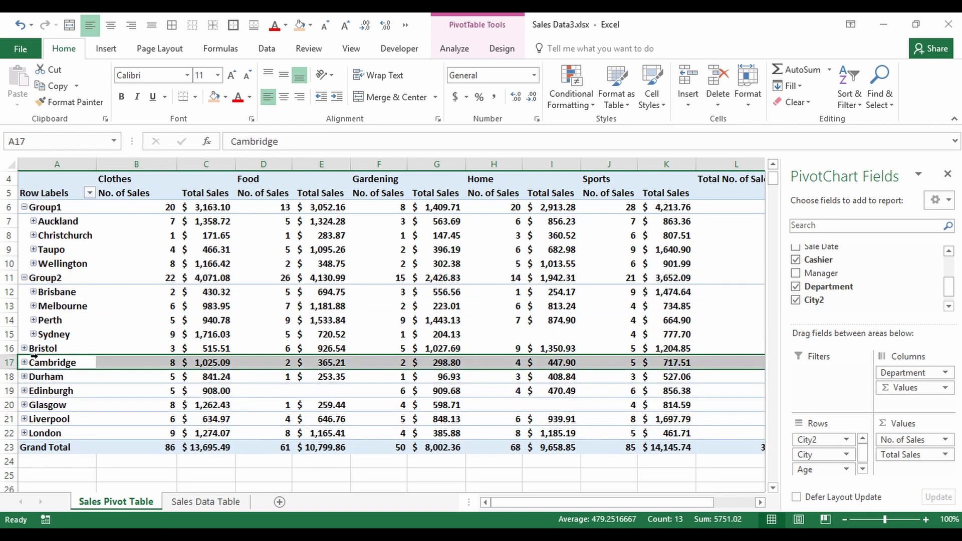
click(35, 346)
drag(36, 346, 38, 426)
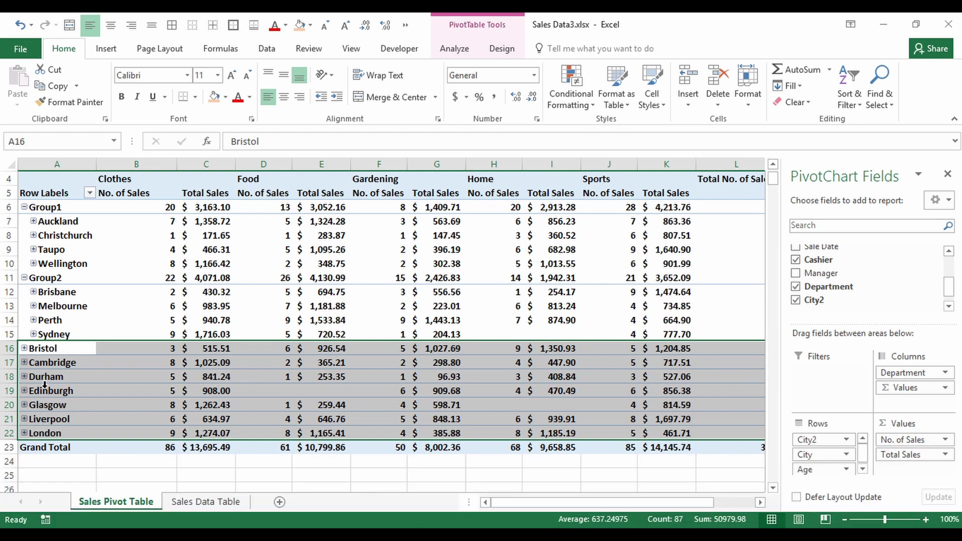
right_click(36, 346)
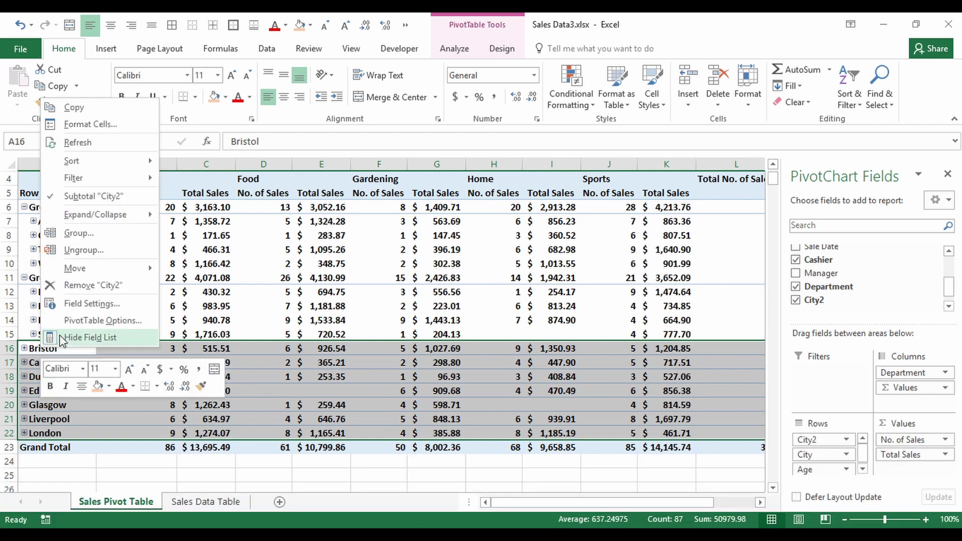
click(99, 245)
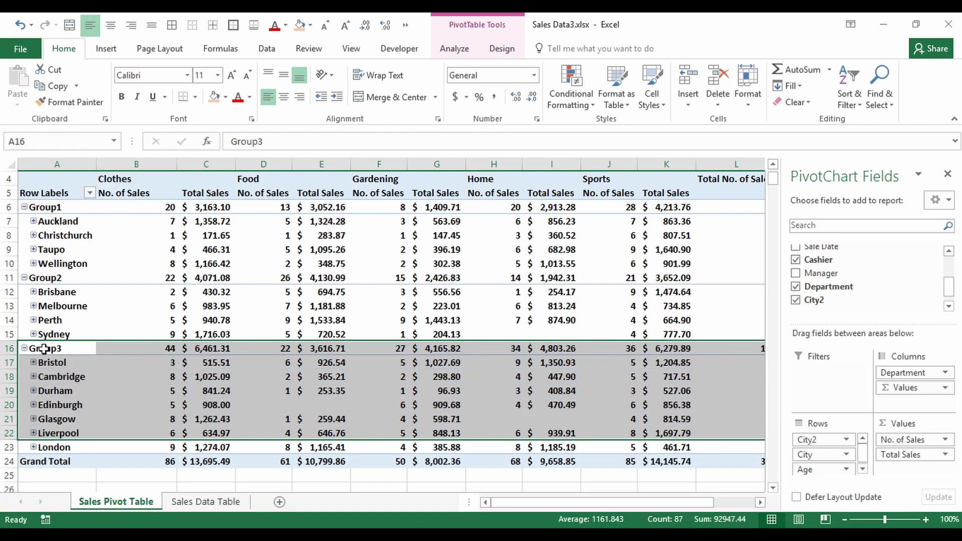
Collapse all three city groups so only the group rows are listed.
click(45, 350)
click(24, 348)
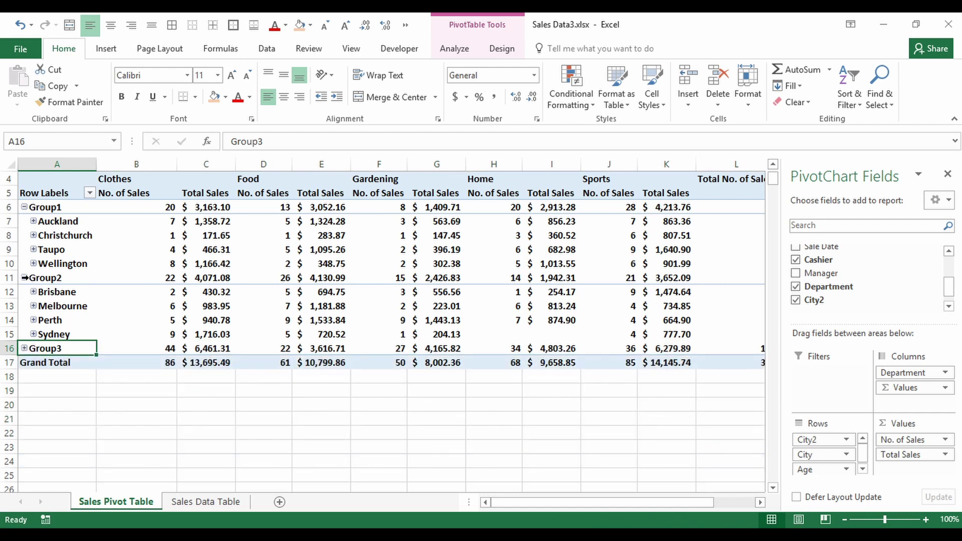
click(24, 278)
click(25, 207)
Rename the first city group New Zealand and the second one Australia.
click(31, 207)
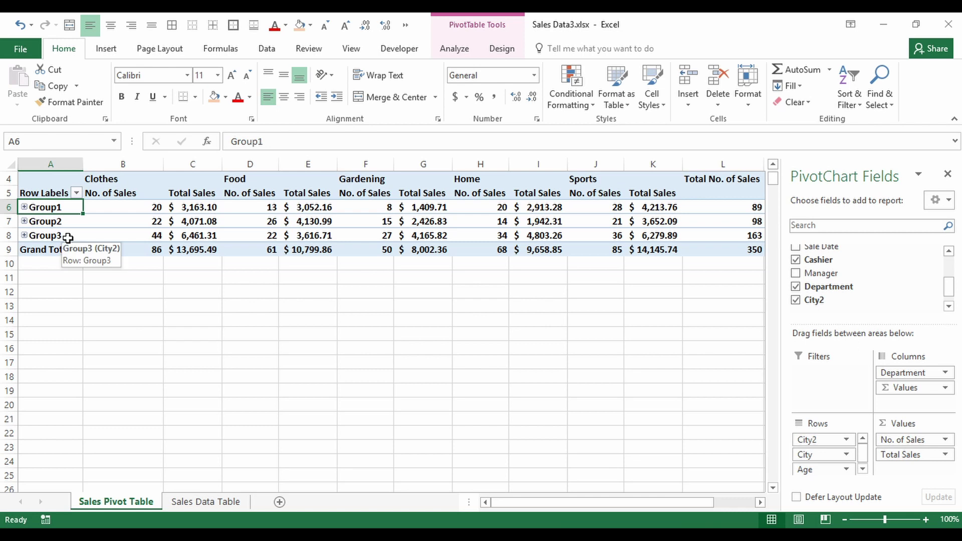
text(New)
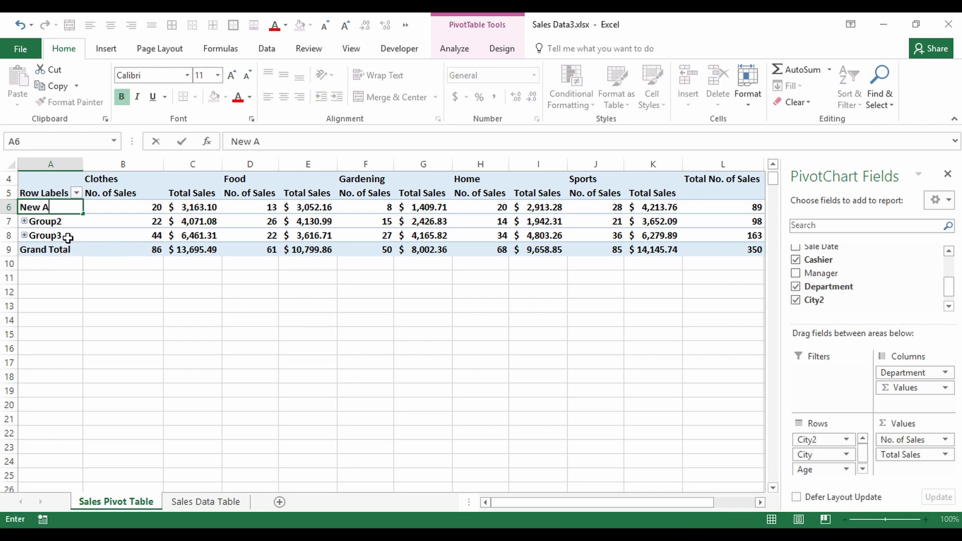
text( Zealand)
key(Return)
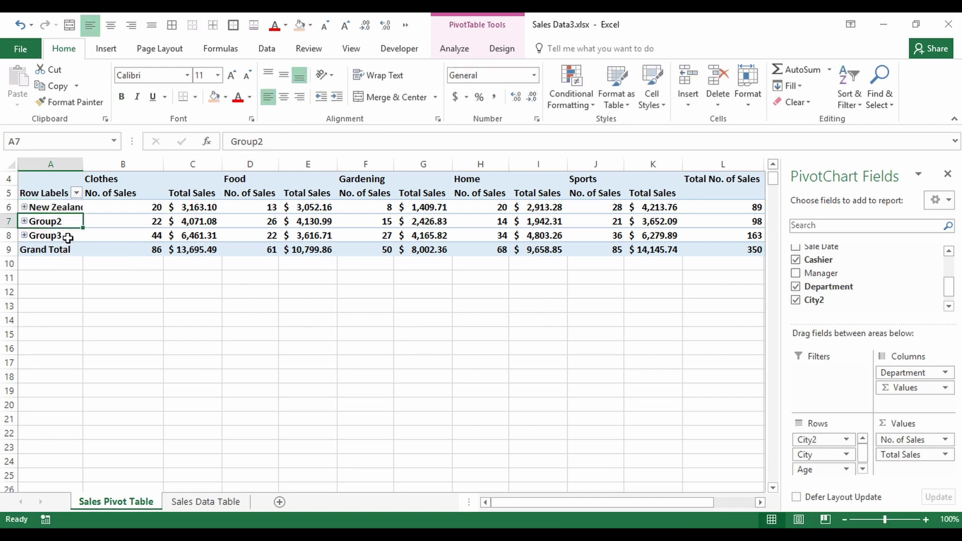
text(Australia)
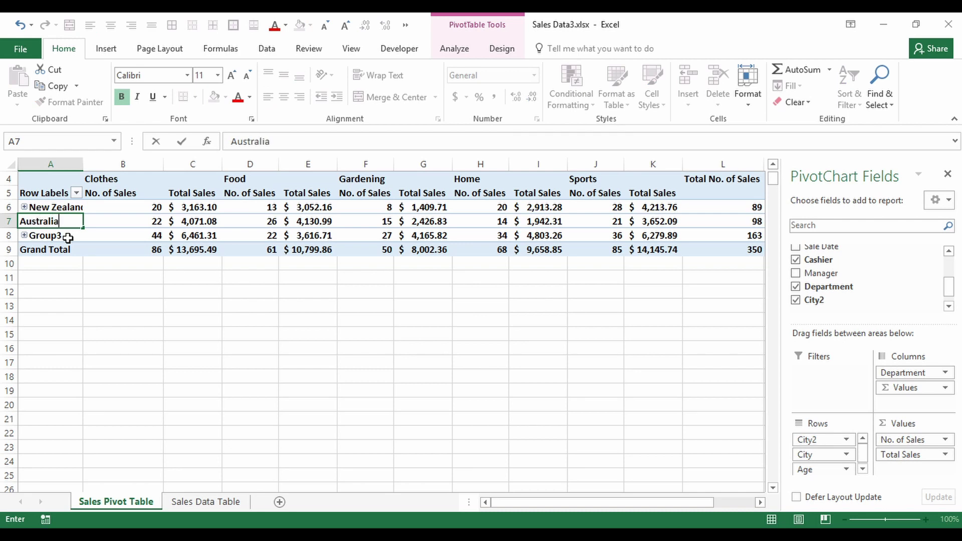
key(Return)
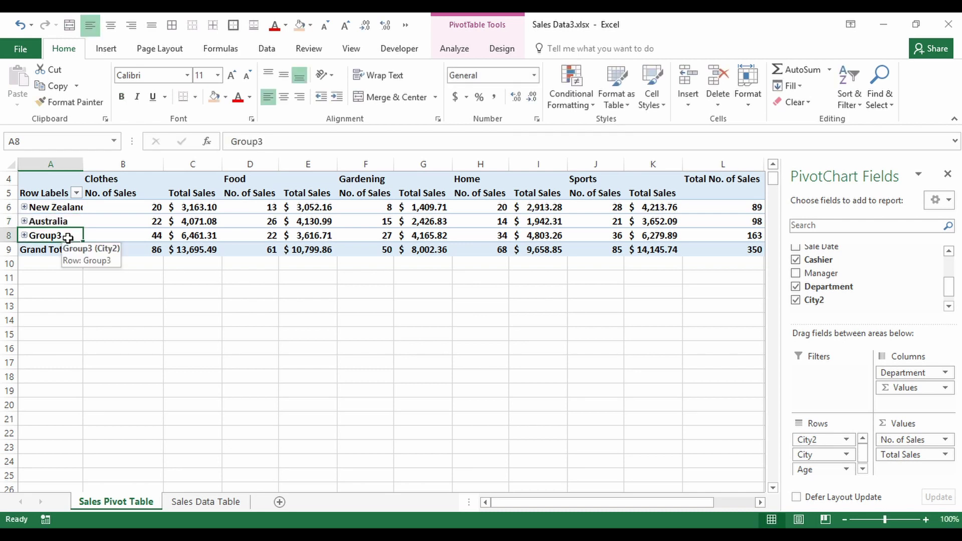
Rename the third city group United Kingdom and fit the width of column A to its labels.
text(United Kindg)
key(BackSpace)
key(BackSpace)
text(gdom)
key(Return)
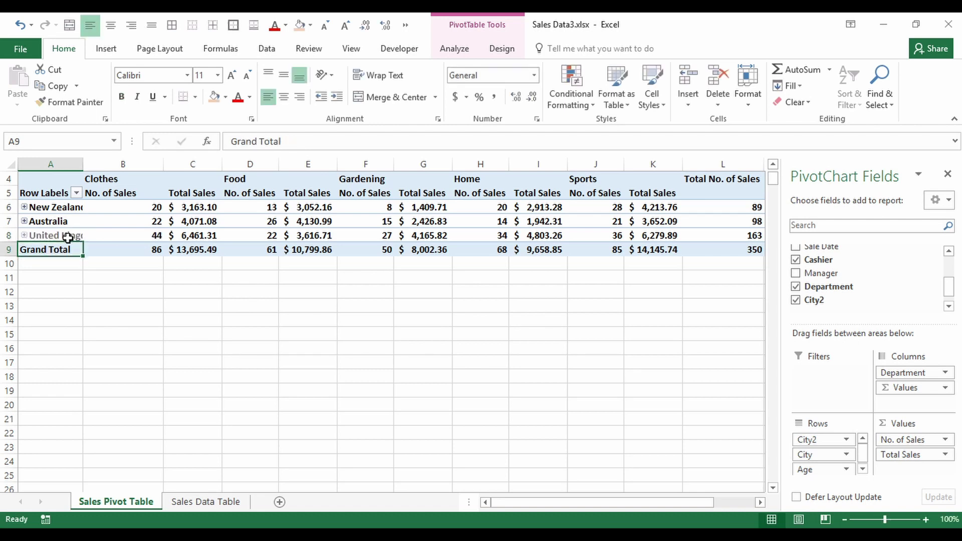
double_click(83, 164)
Expand New Zealand to list its cities and look at the age bands under Auckland.
click(50, 207)
click(24, 207)
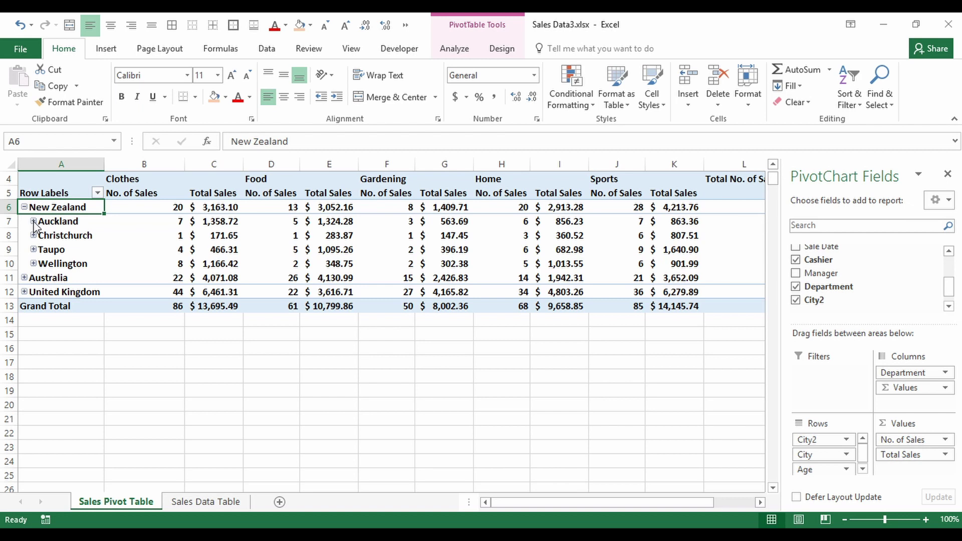
click(33, 223)
click(45, 230)
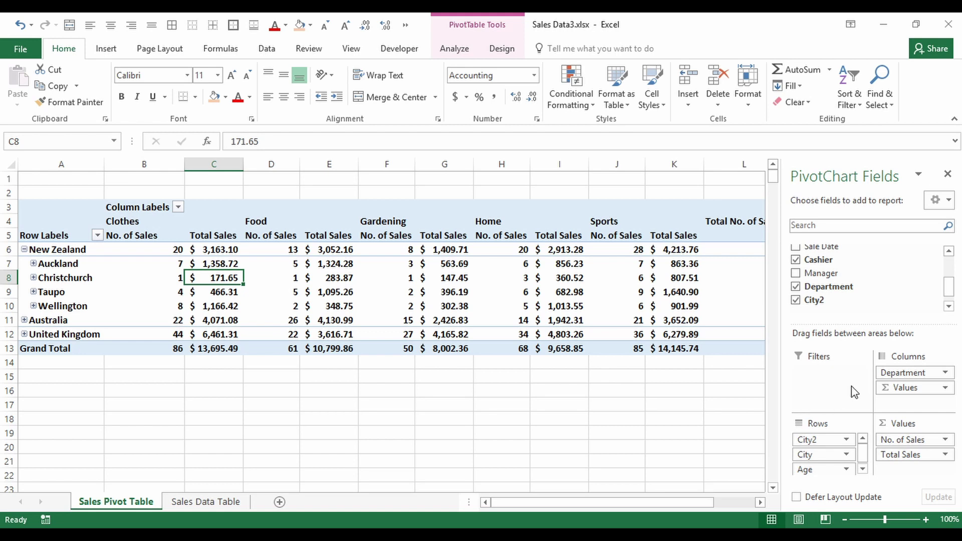
Add the Sex field as a report filter and look at its filter choices.
mouse_move(949, 283)
mouse_down()
mouse_move(953, 270)
mouse_move(952, 296)
mouse_move(952, 267)
mouse_up()
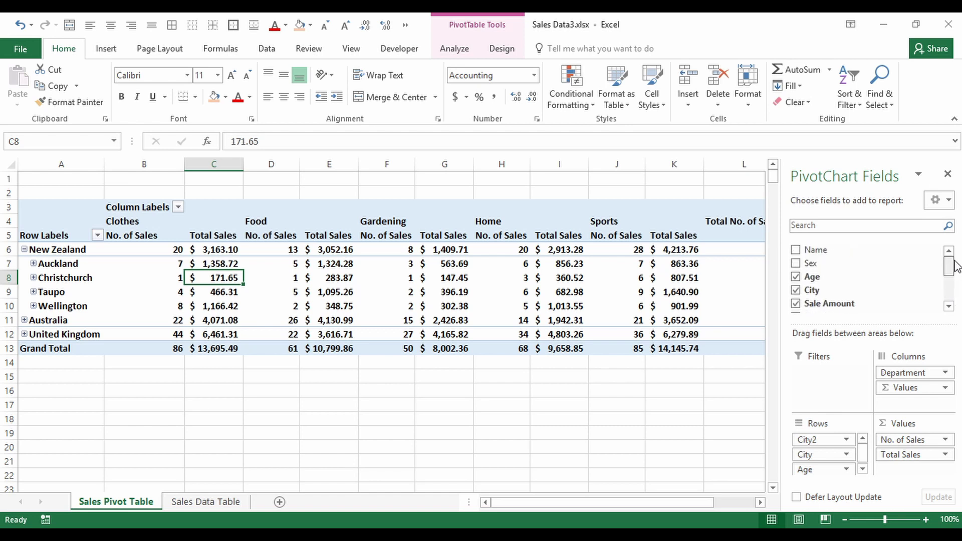
drag(804, 270, 839, 386)
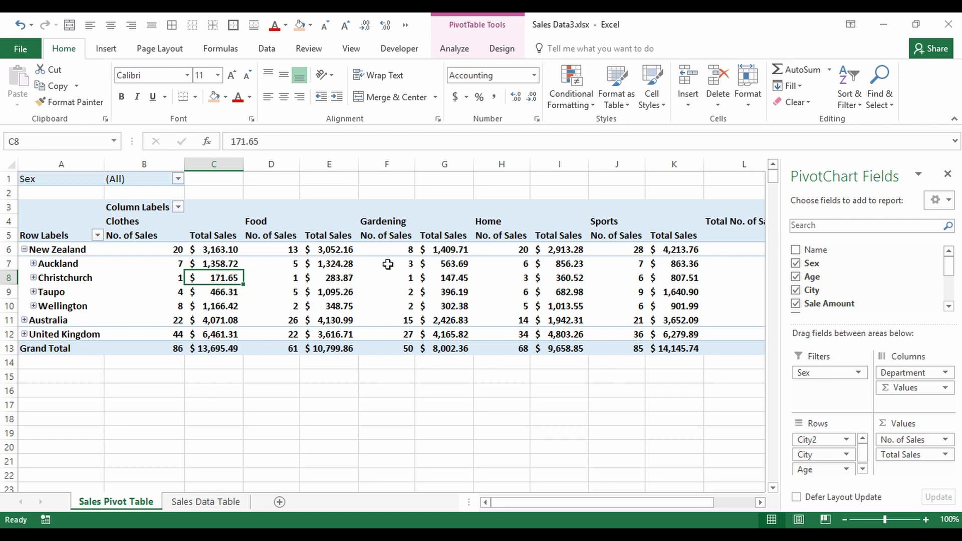
click(178, 179)
click(178, 180)
Expand Auckland's age bands and filter the PivotTable to Sex F.
click(33, 265)
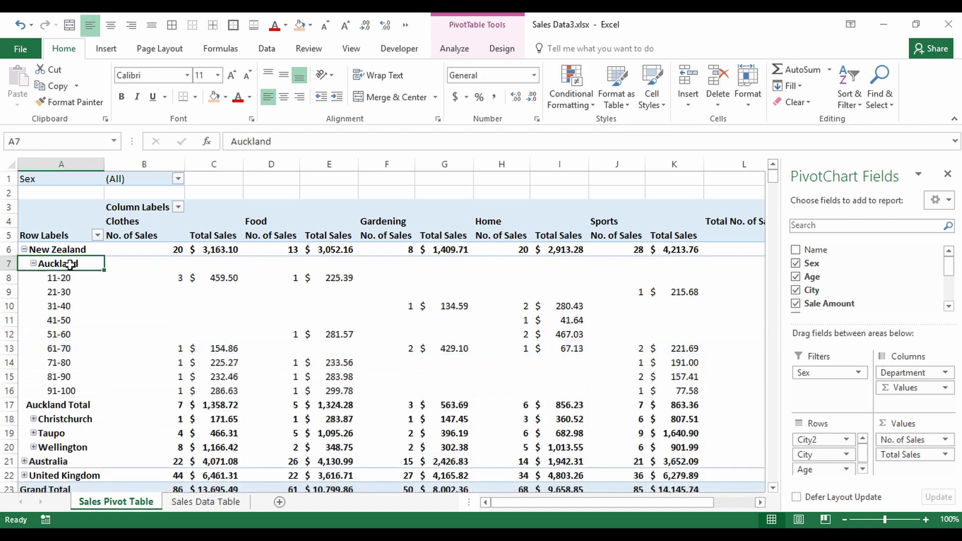
click(178, 179)
click(38, 223)
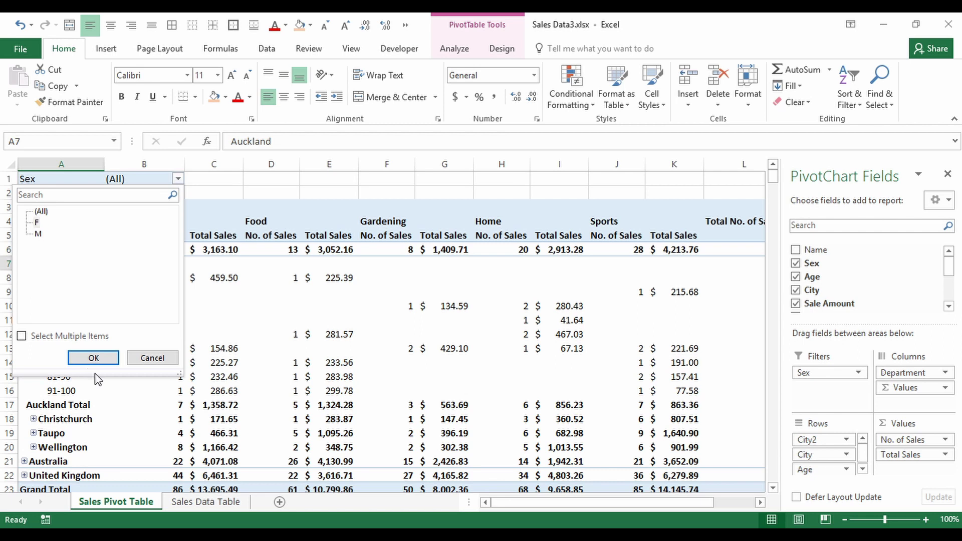
click(93, 358)
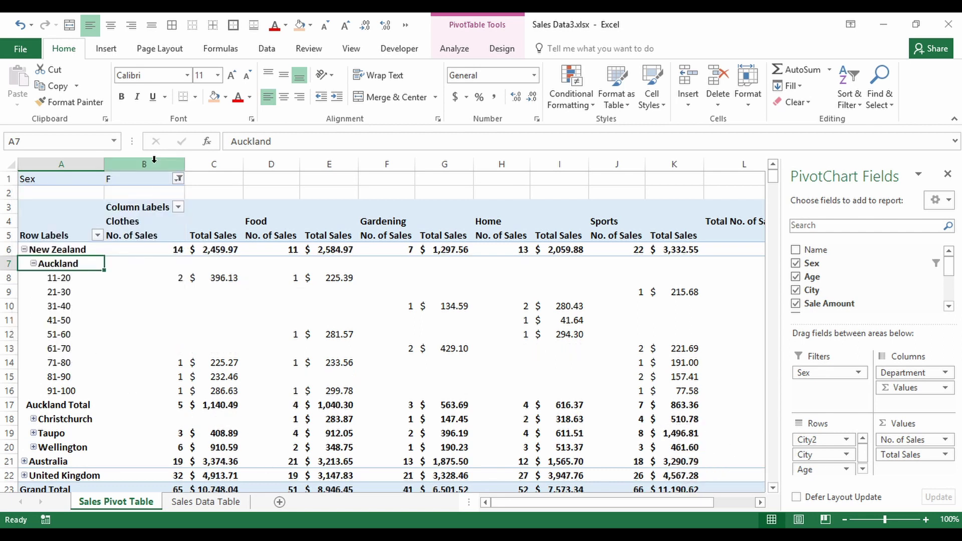
Switch the PivotTable's Sex filter to M.
click(178, 180)
click(38, 233)
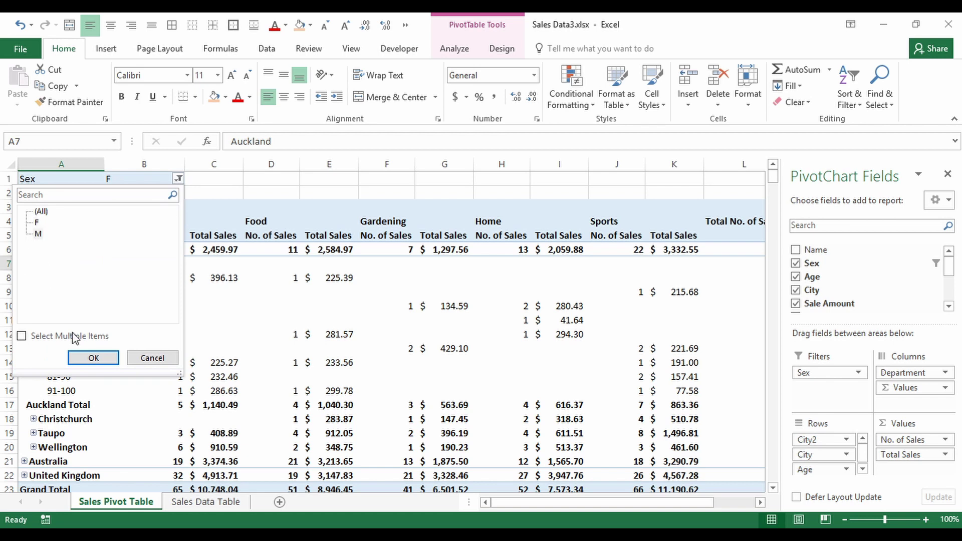
click(93, 358)
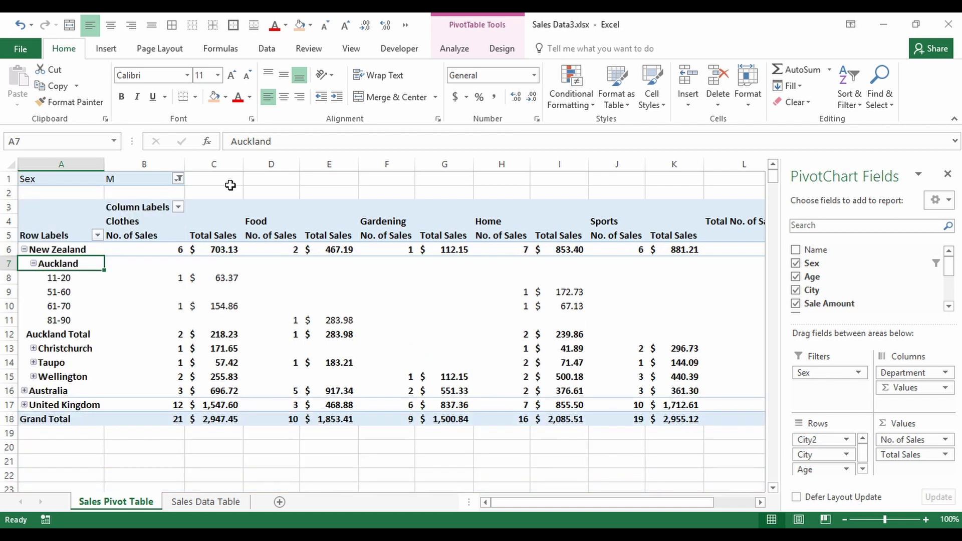
Reset the PivotTable's Sex filter to (All) and collapse New Zealand to its country total.
click(178, 180)
click(47, 212)
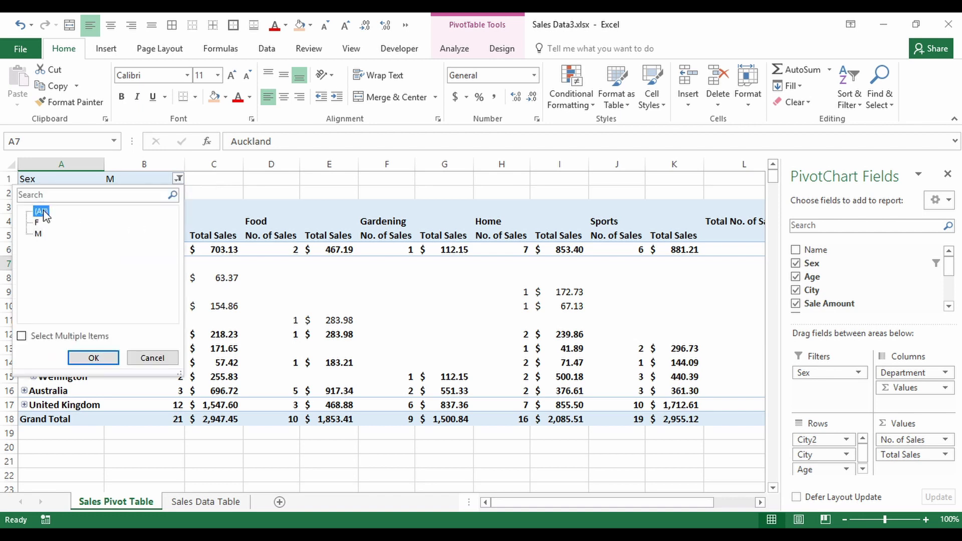
click(93, 358)
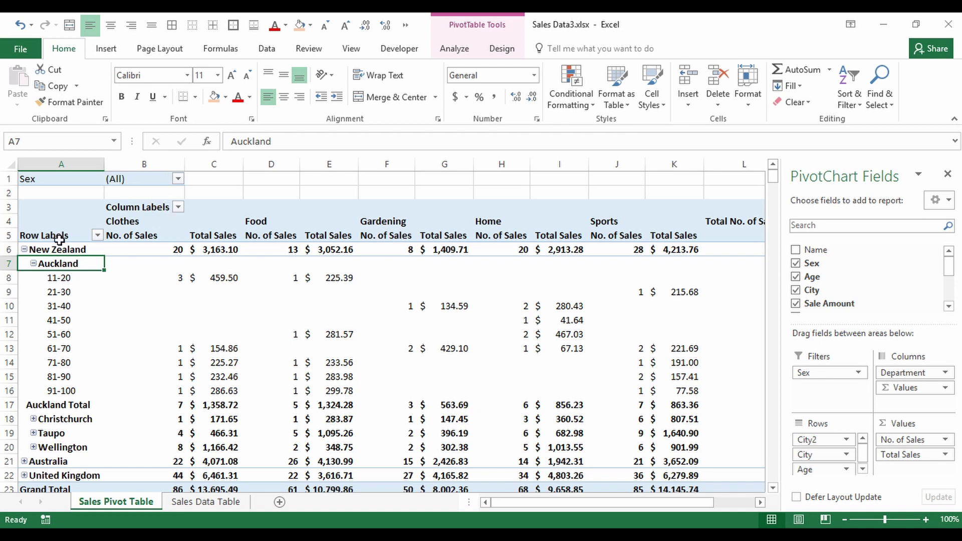
click(24, 250)
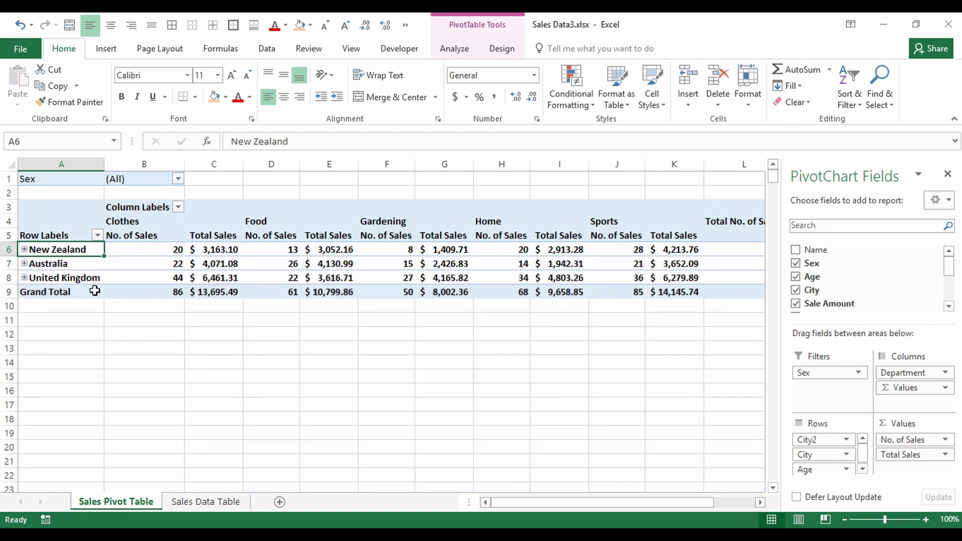
Insert a slicer for Sex, shrink it to about 4.1 cm high by 5.3 cm wide, and move it near the table's total columns.
click(462, 50)
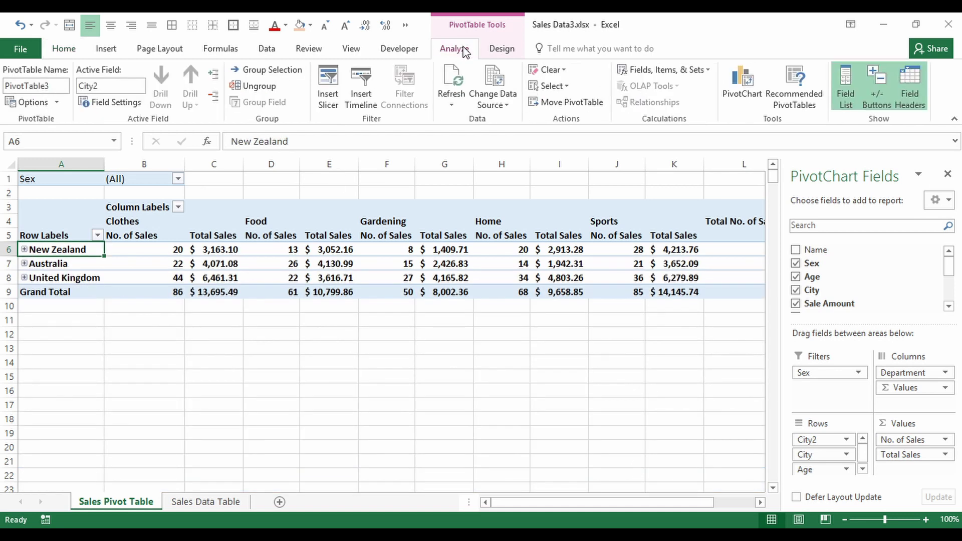
click(336, 87)
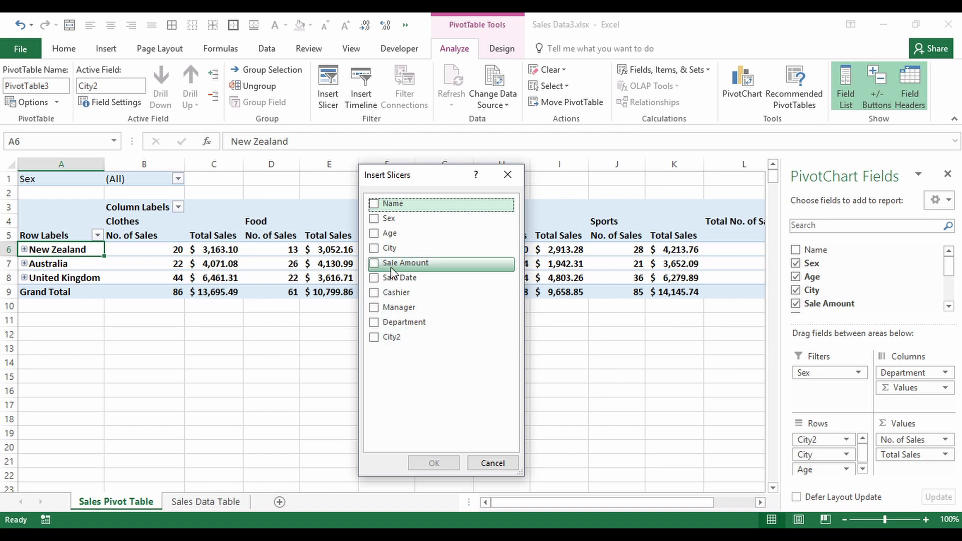
click(375, 219)
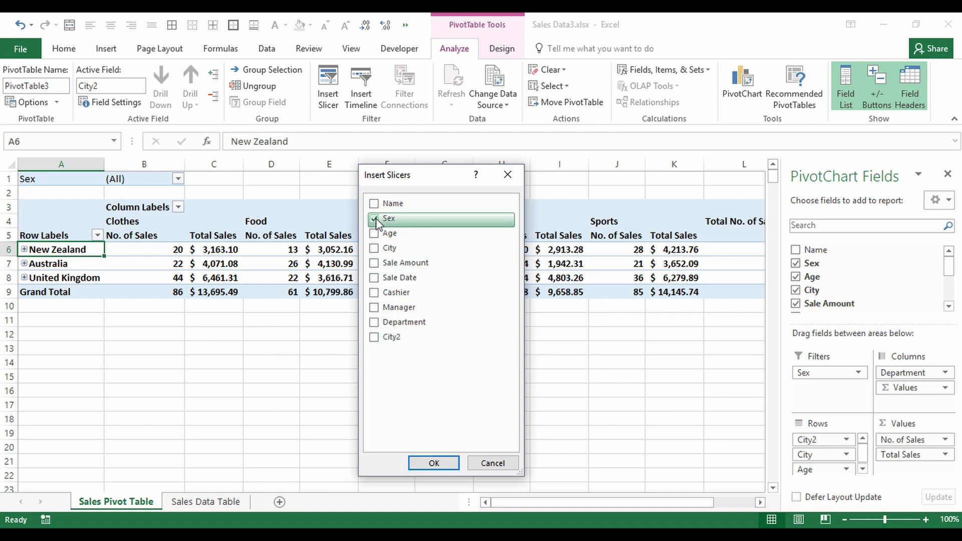
click(428, 463)
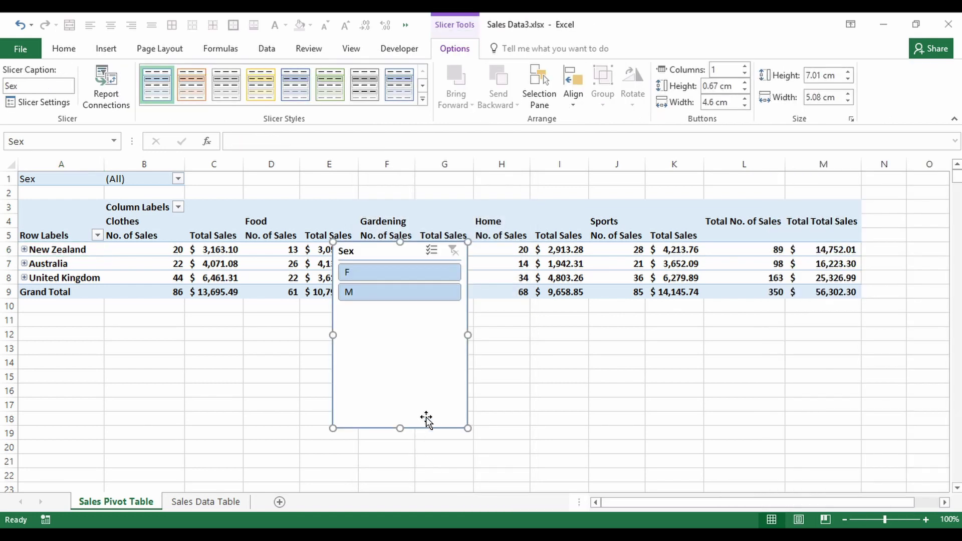
drag(468, 429, 771, 341)
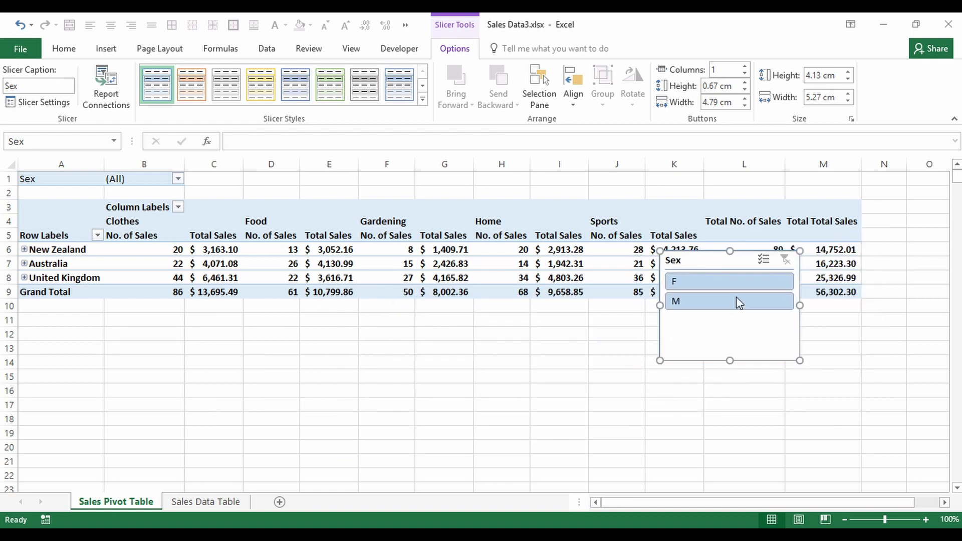
Try the Sex slicer on F and on M, and clear its filter.
click(723, 283)
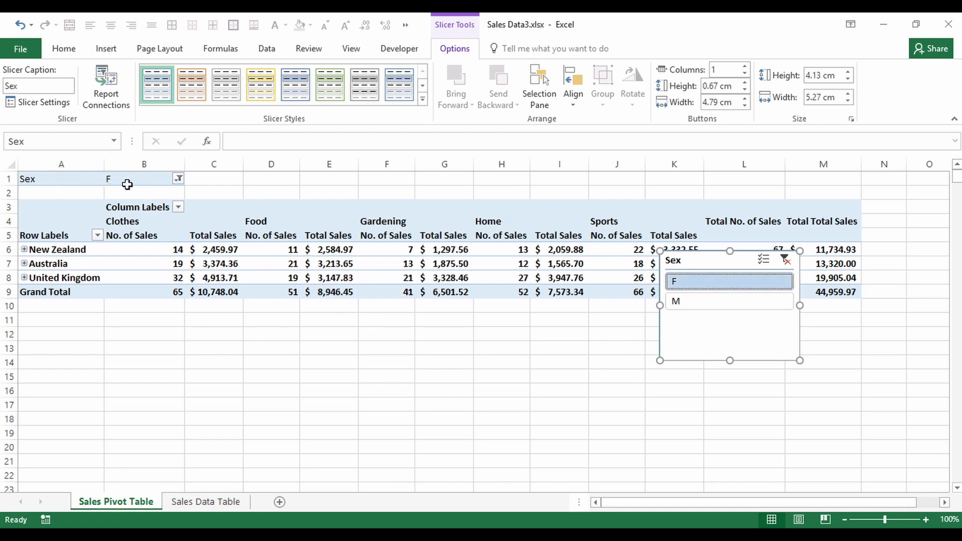
click(682, 307)
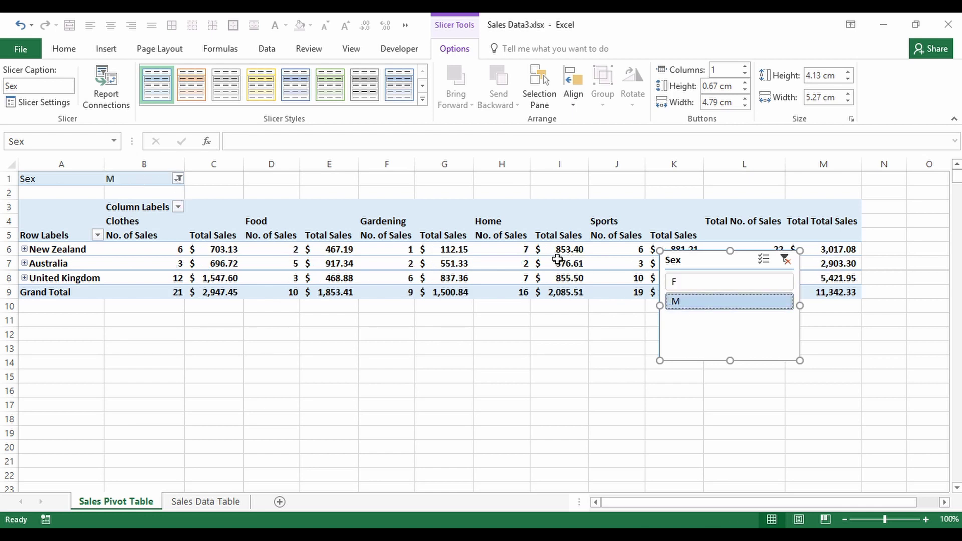
click(786, 261)
drag(760, 340, 681, 352)
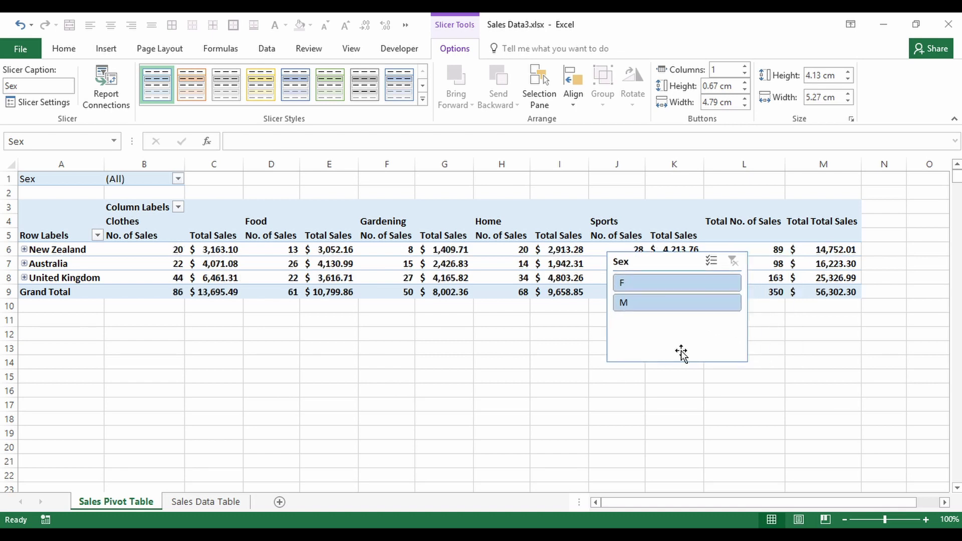
click(682, 350)
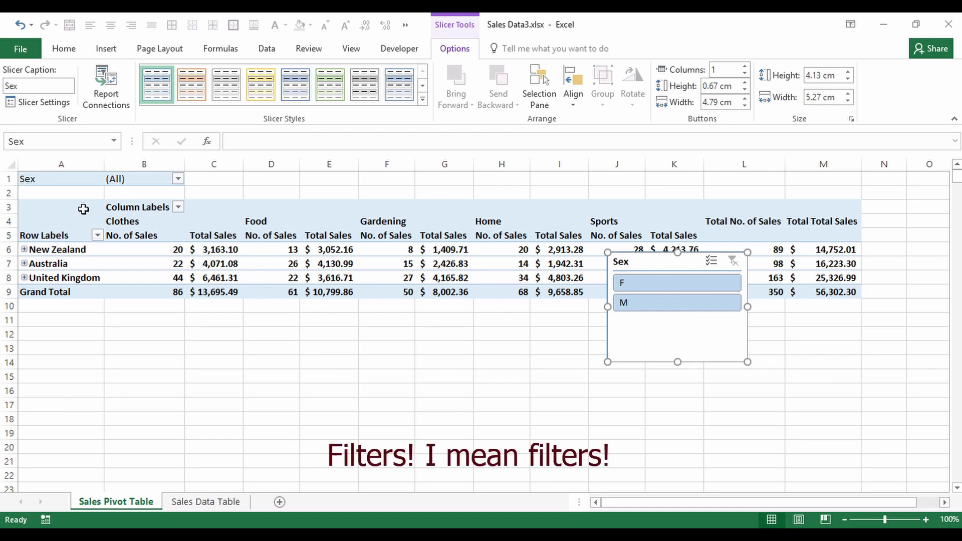
mouse_move(74, 193)
mouse_down()
mouse_move(139, 185)
mouse_move(62, 191)
mouse_up()
click(62, 191)
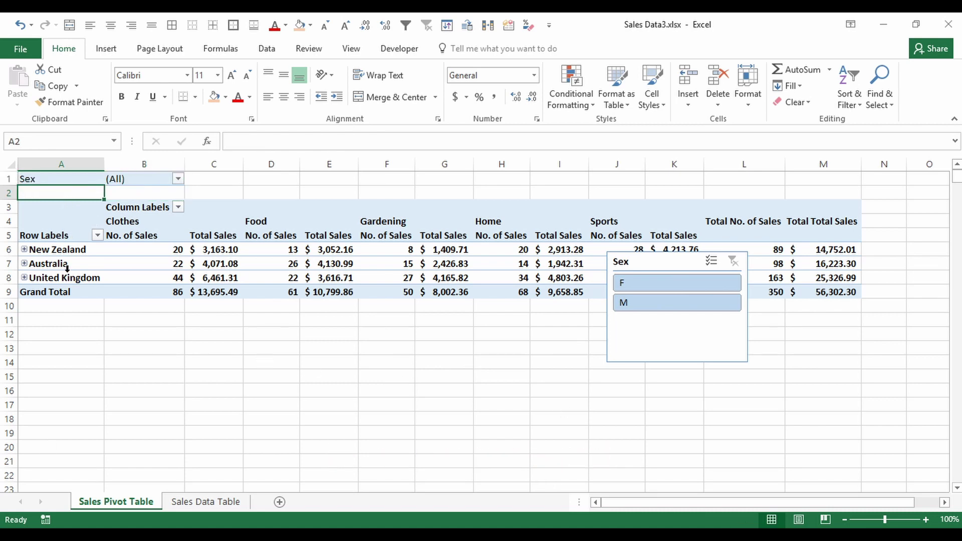
click(52, 319)
click(56, 332)
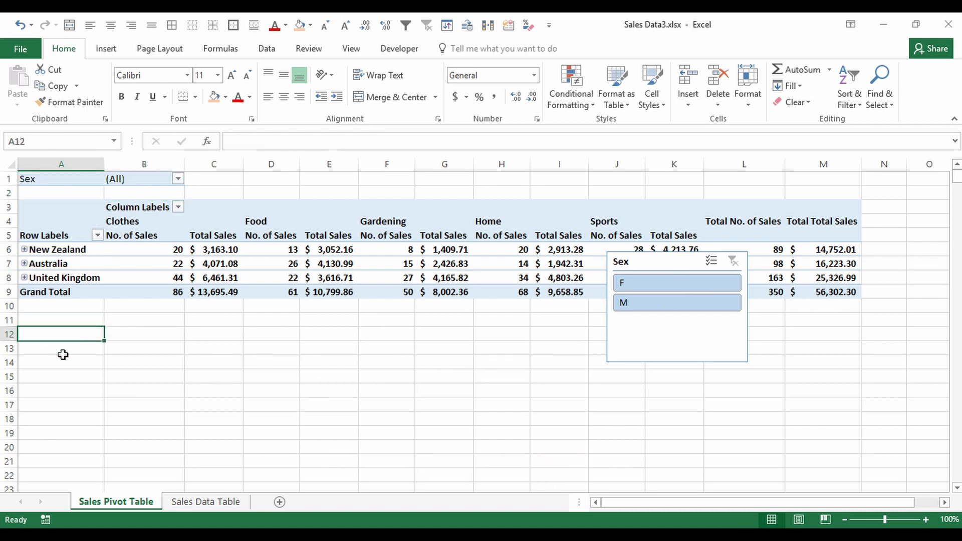
click(119, 334)
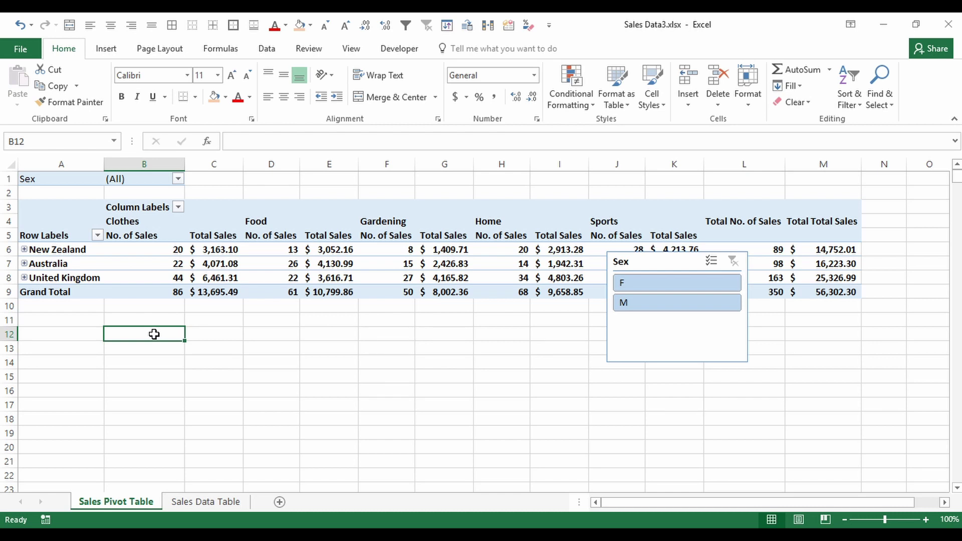
Expand United Kingdom to look at its cities and collapse it again.
click(24, 278)
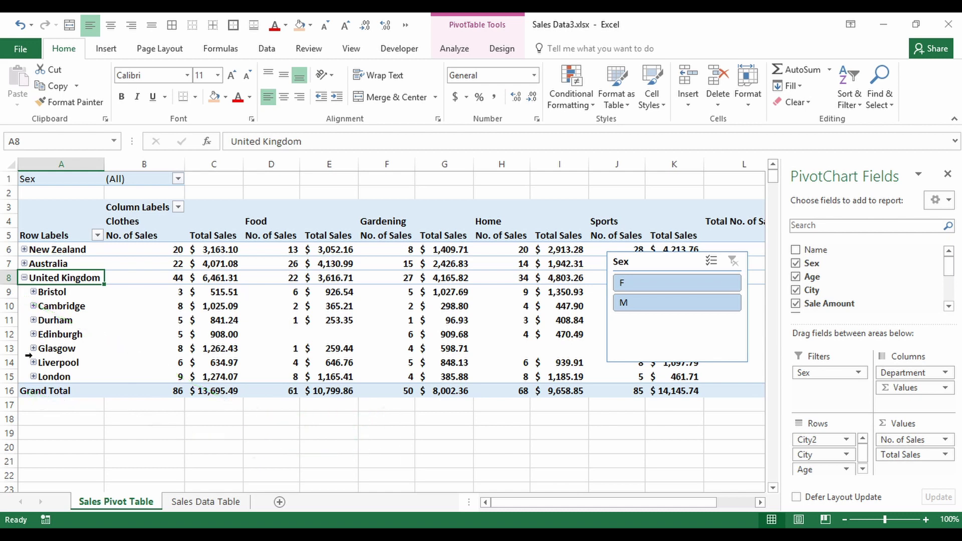
click(24, 277)
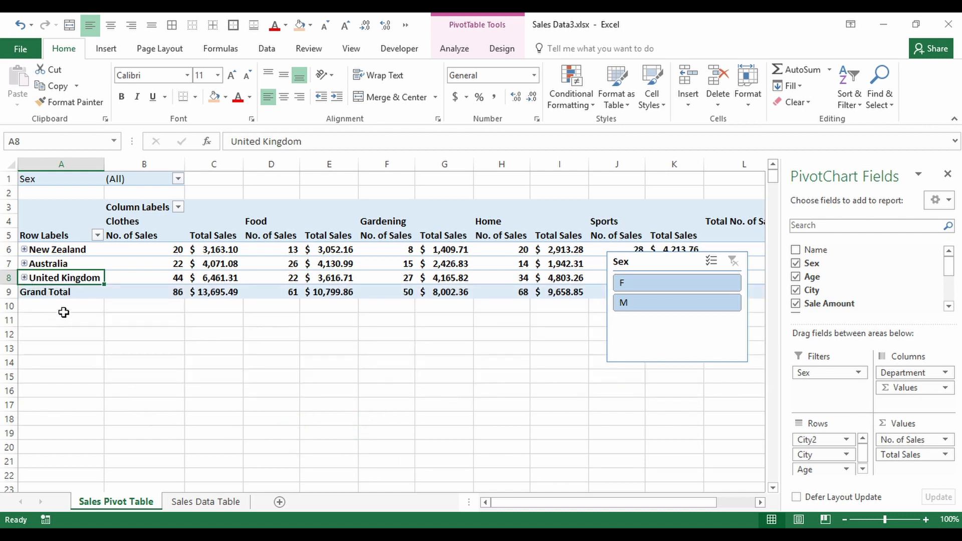
click(10, 292)
Enter the sample text information, fgdf, ghfg, h and dfg in cells A12 to A16 below the PivotTable.
click(57, 334)
text(informatio)
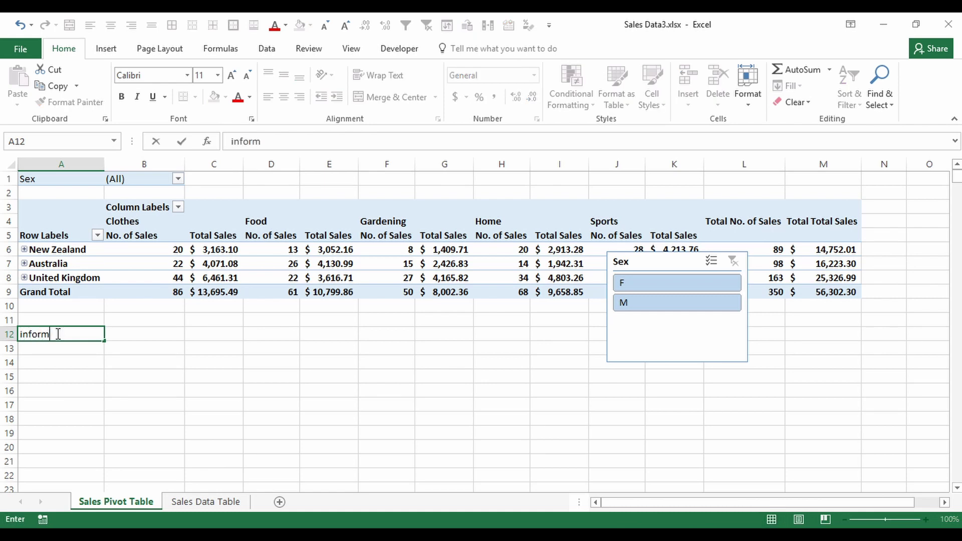
key(Return)
text(fgdf)
key(Return)
text(ghfg)
key(Return)
text(h)
key(Return)
text(dfg)
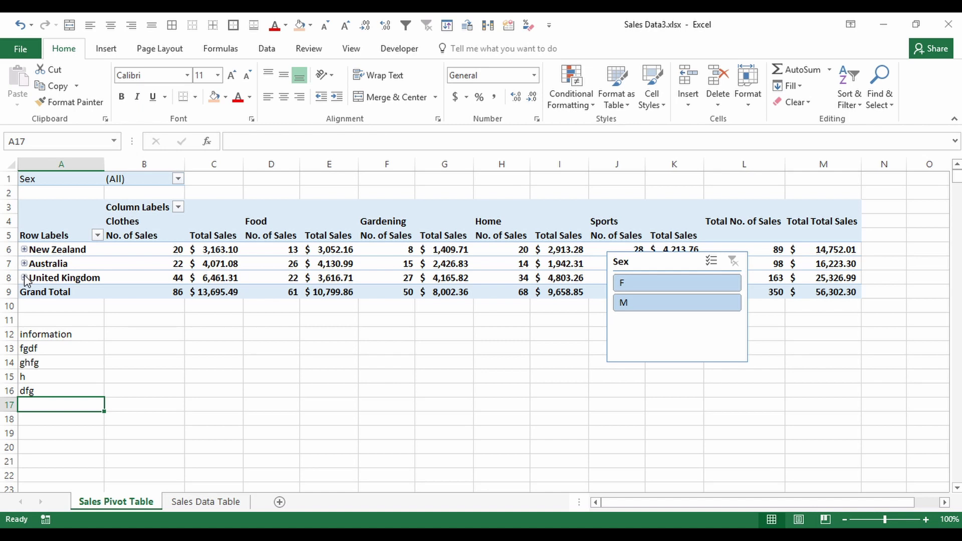
Try to expand United Kingdom over the sample text, decline replacing the data, and clear cells A12 to A16.
click(24, 277)
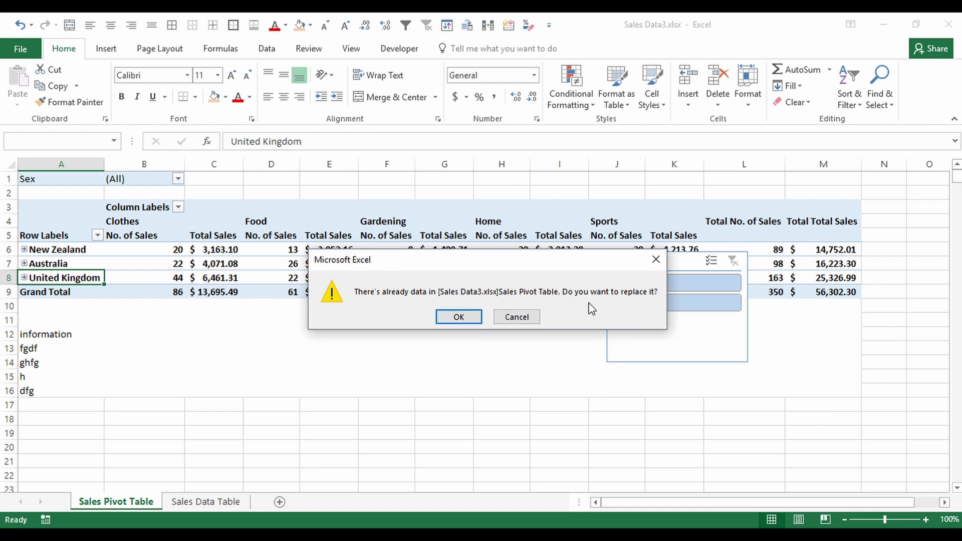
click(518, 316)
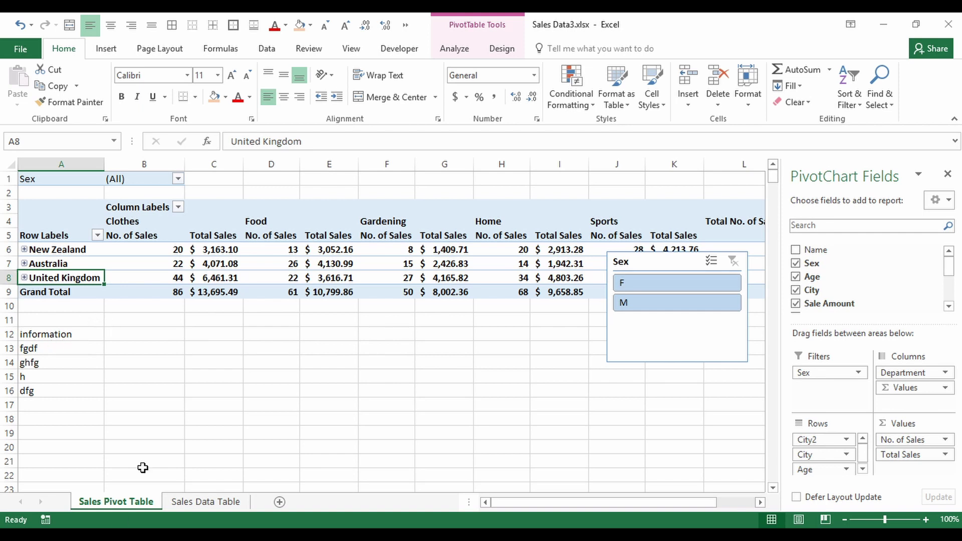
drag(41, 335, 50, 398)
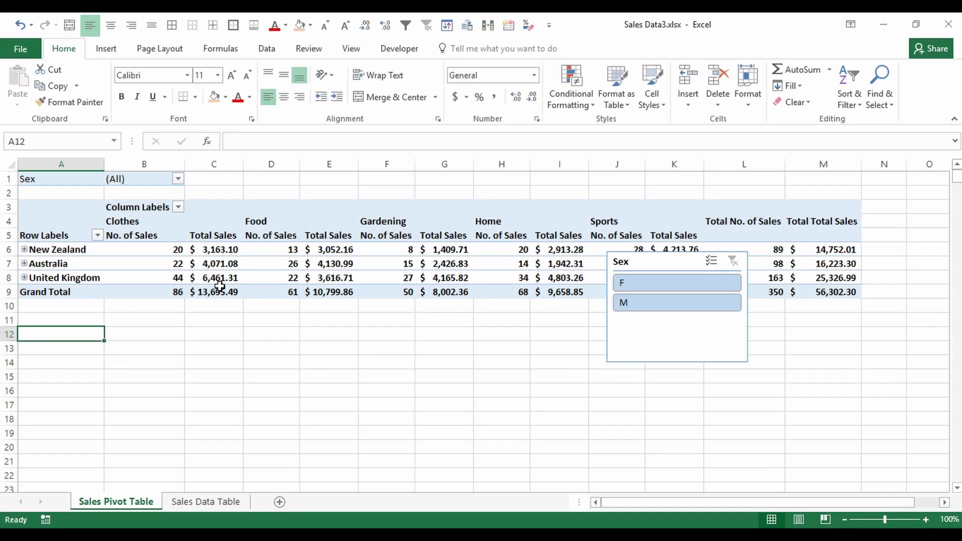
Insert a Clustered Column PivotChart based on the PivotTable.
click(217, 263)
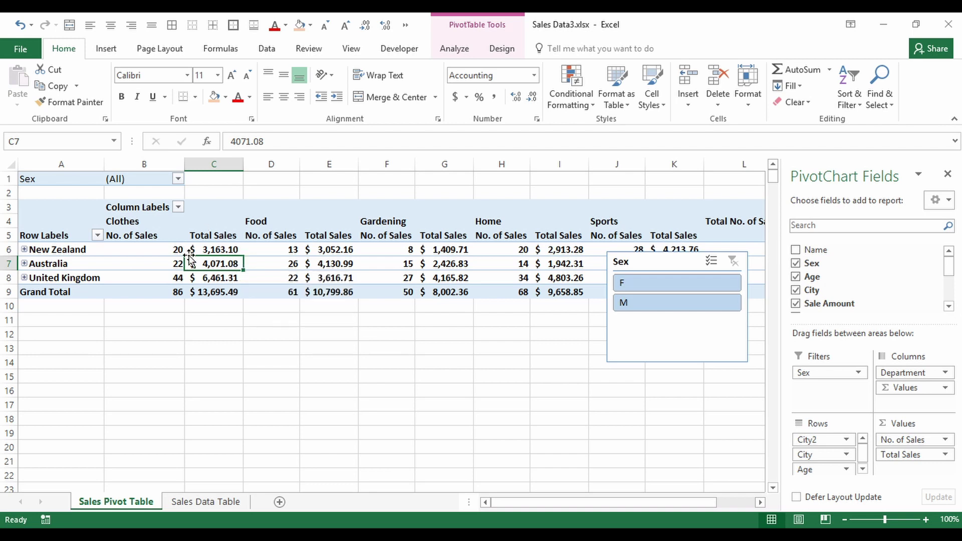
click(453, 49)
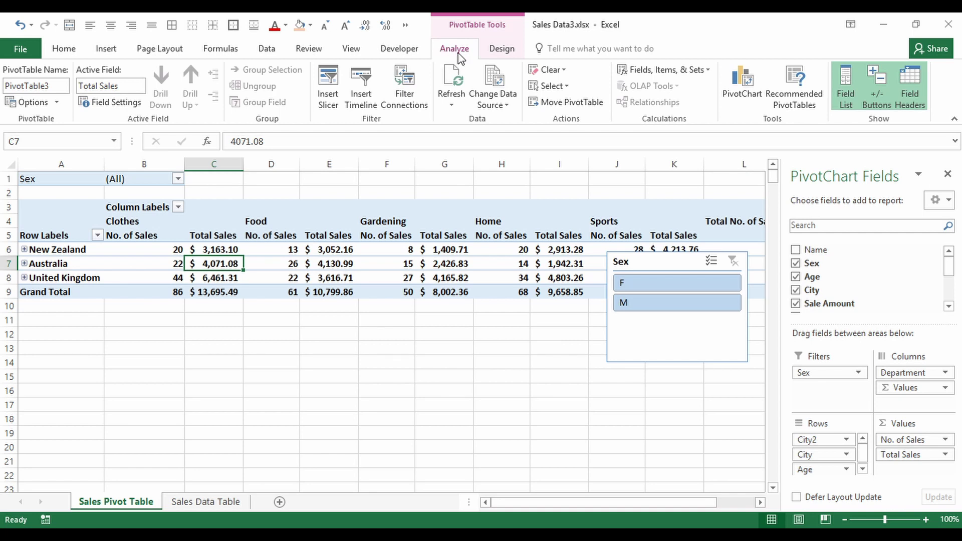
click(742, 85)
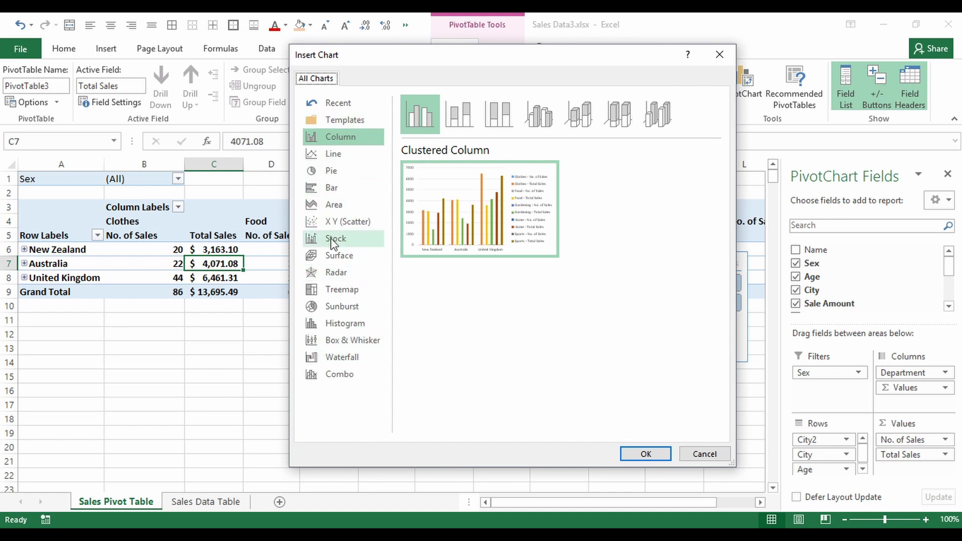
mouse_move(437, 211)
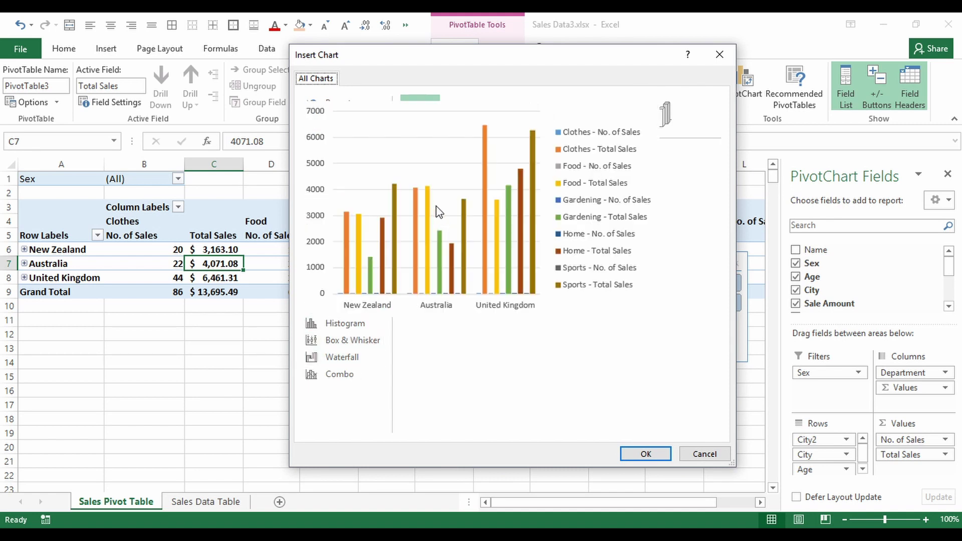
click(646, 454)
Enlarge the PivotChart to about 11 cm high by 27.8 cm wide and move the Sex slicer out over column M.
drag(470, 441, 272, 378)
drag(372, 378, 693, 468)
click(742, 329)
drag(742, 328, 924, 262)
drag(692, 467, 774, 473)
drag(270, 198, 326, 197)
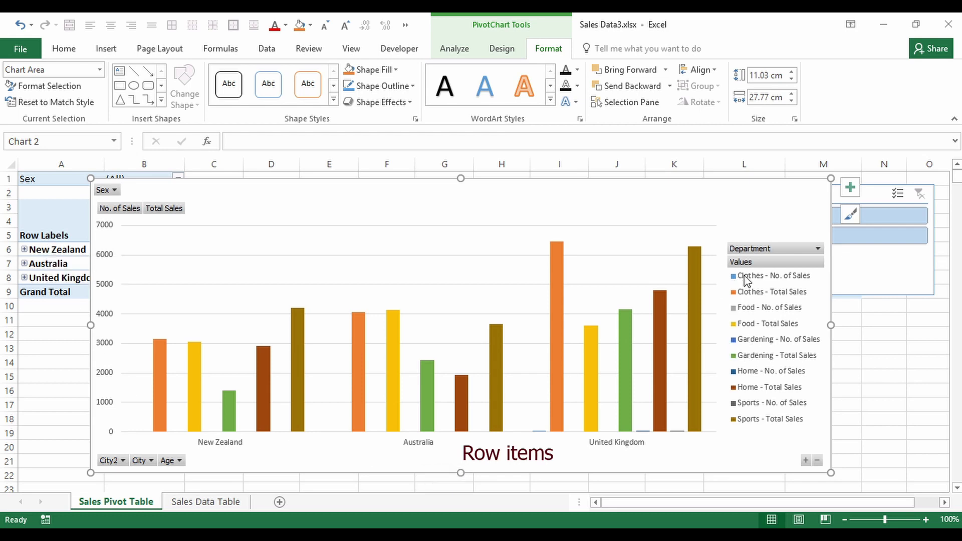
Move the PivotChart down to compare its legend with the PivotTable's column headings, and move it back up.
drag(659, 213, 664, 272)
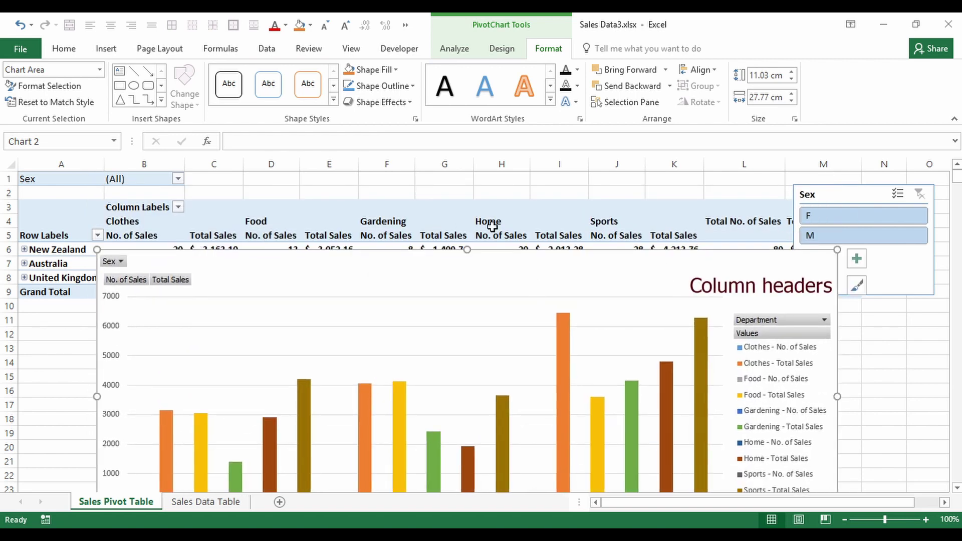
mouse_move(648, 271)
mouse_down()
mouse_move(662, 183)
mouse_move(643, 210)
mouse_up()
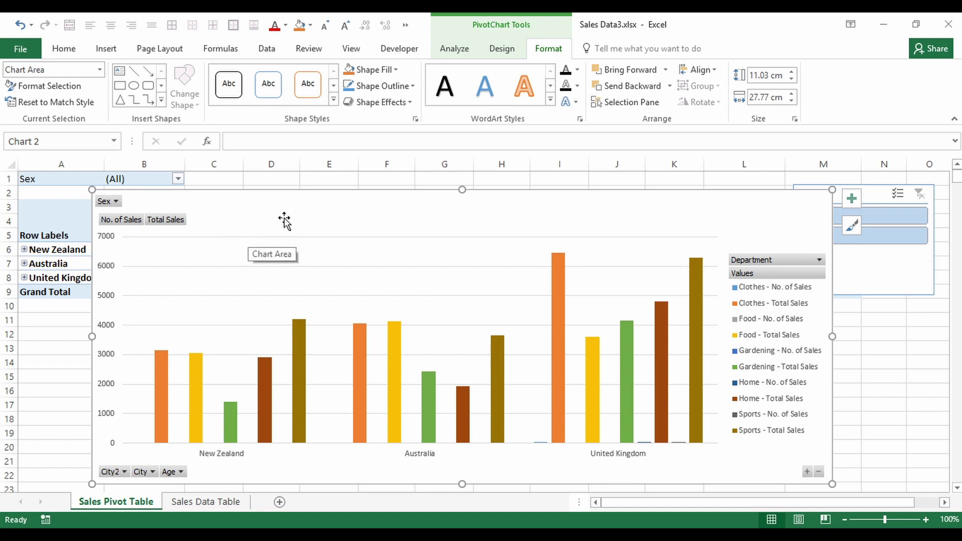
key(Up)
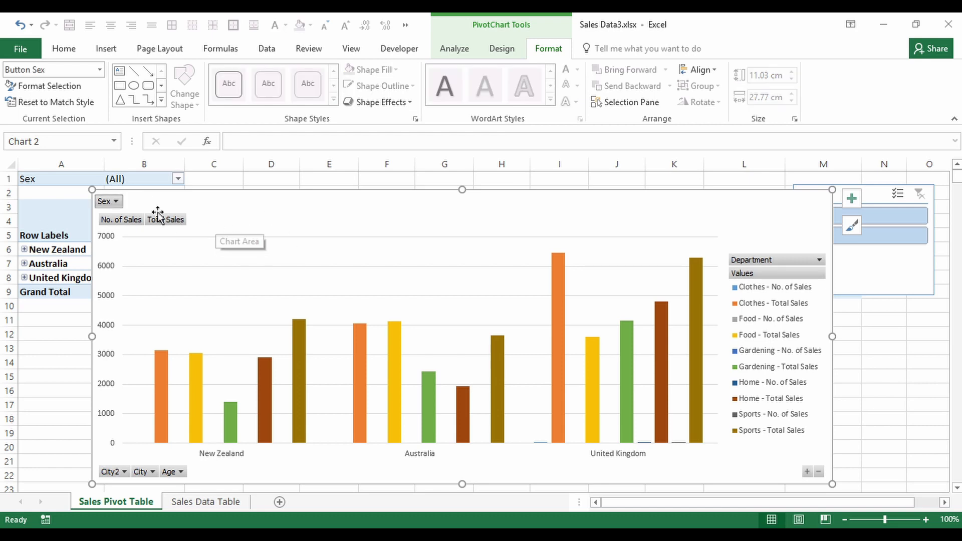
Filter the PivotChart to Sex M using its own report filter and shift the chart slightly towards column A.
click(117, 202)
click(28, 252)
click(80, 377)
drag(303, 221, 279, 222)
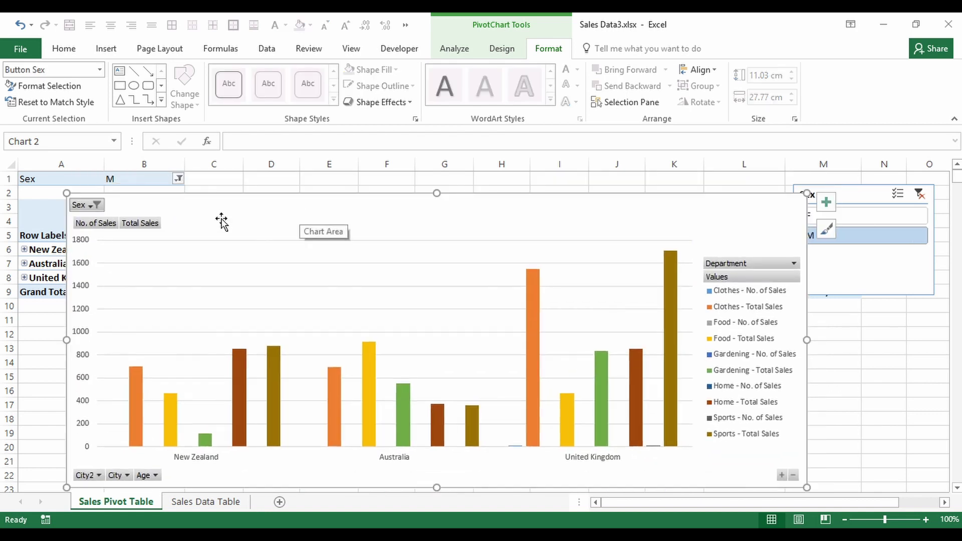
click(97, 204)
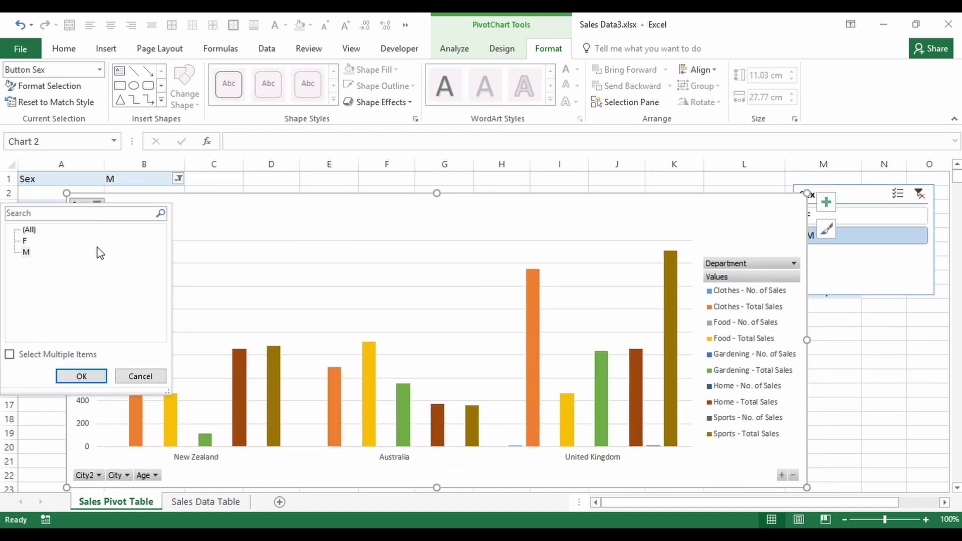
click(81, 376)
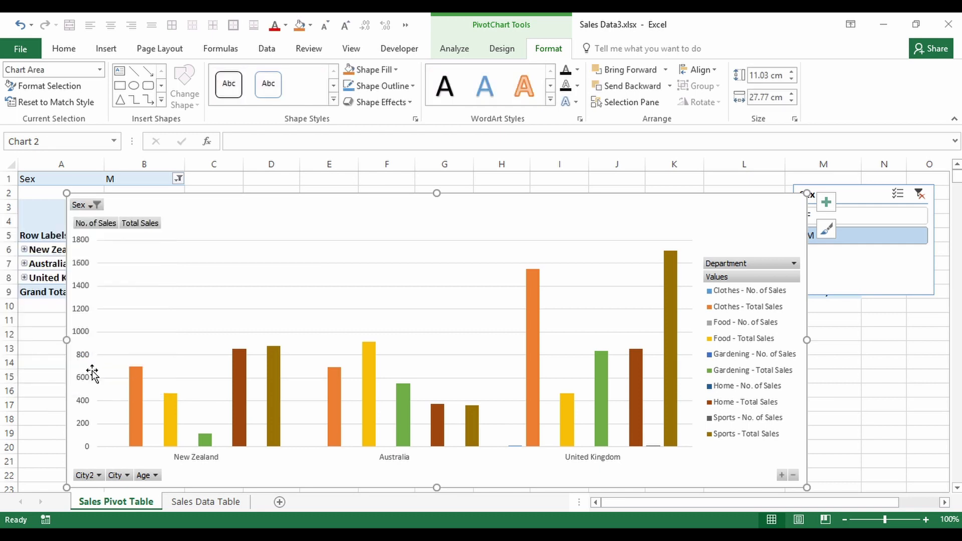
Try switching the PivotChart's rows and columns in its data source so departments form the categories, and undo the switch.
right_click(395, 224)
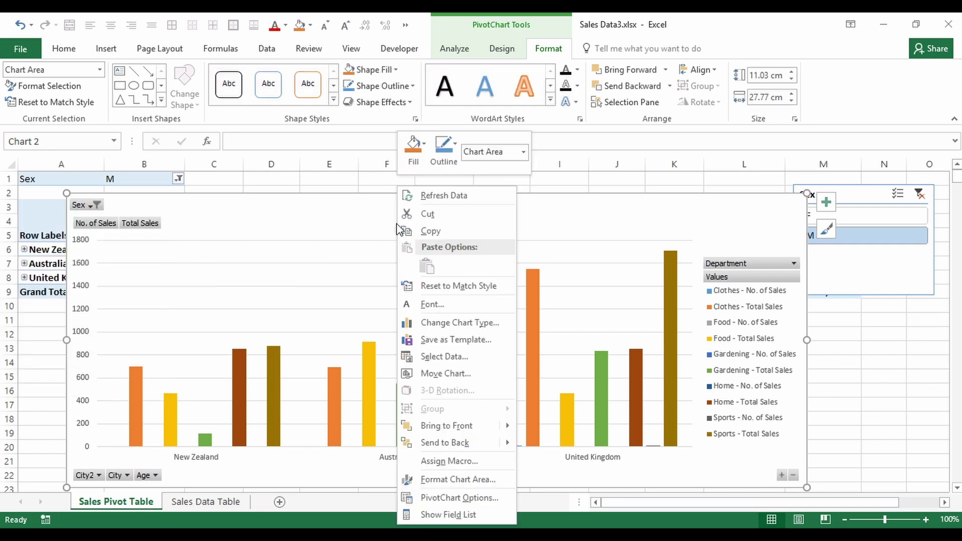
click(434, 358)
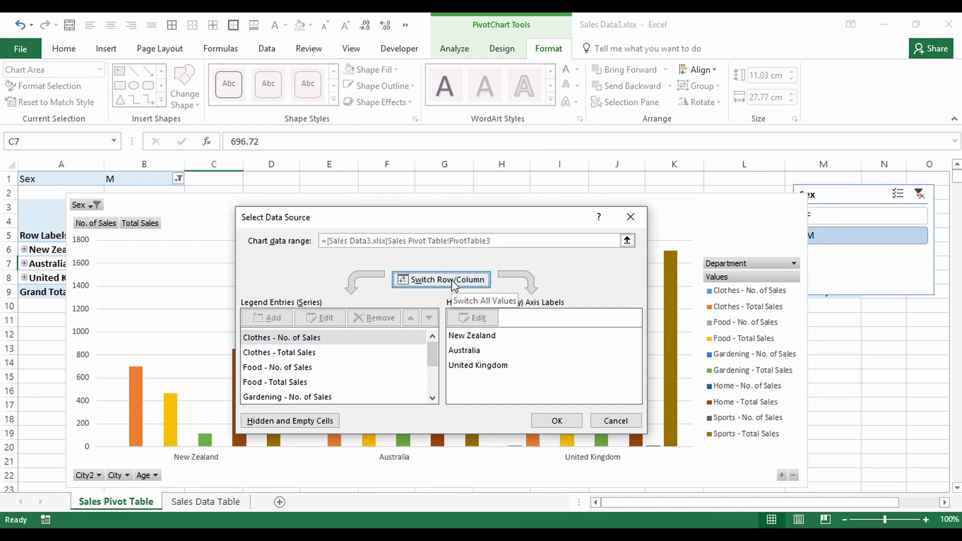
click(452, 281)
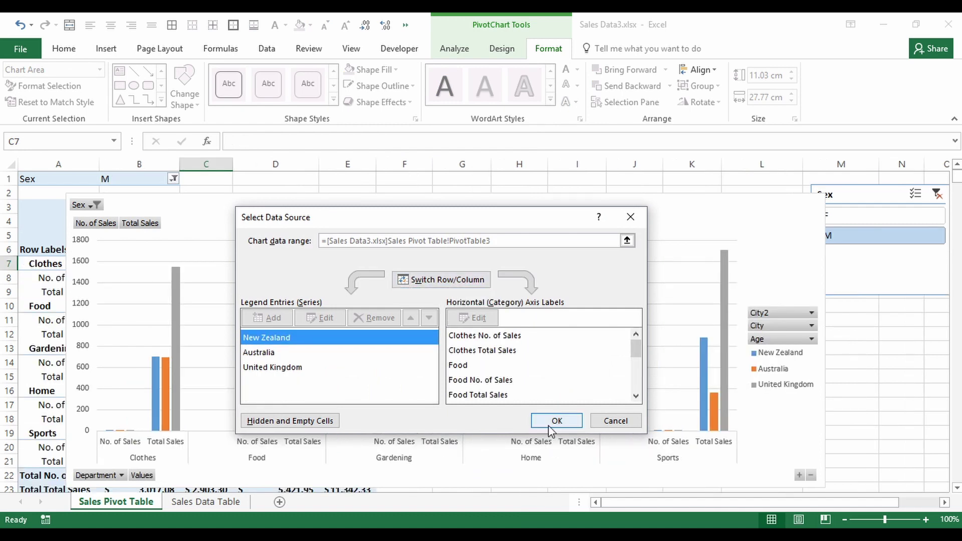
click(556, 422)
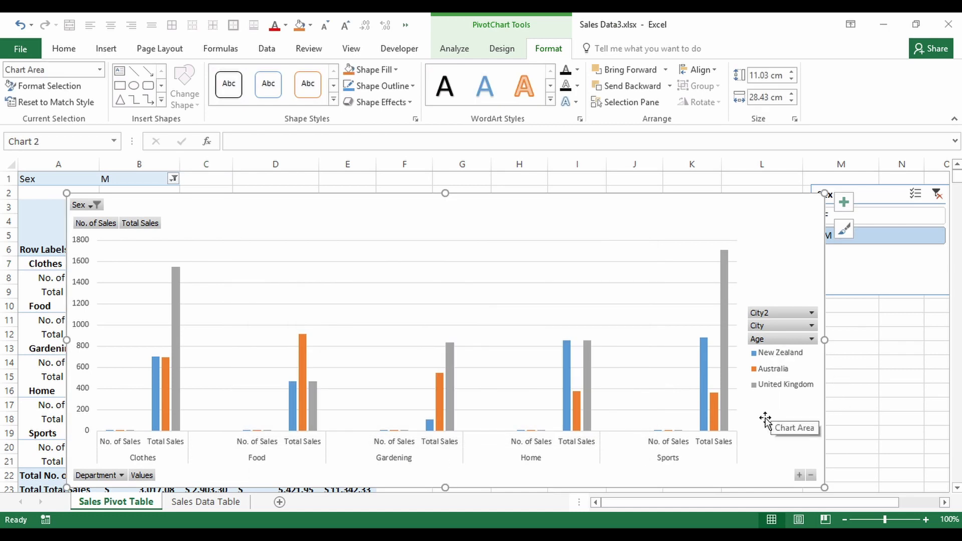
drag(758, 427, 661, 311)
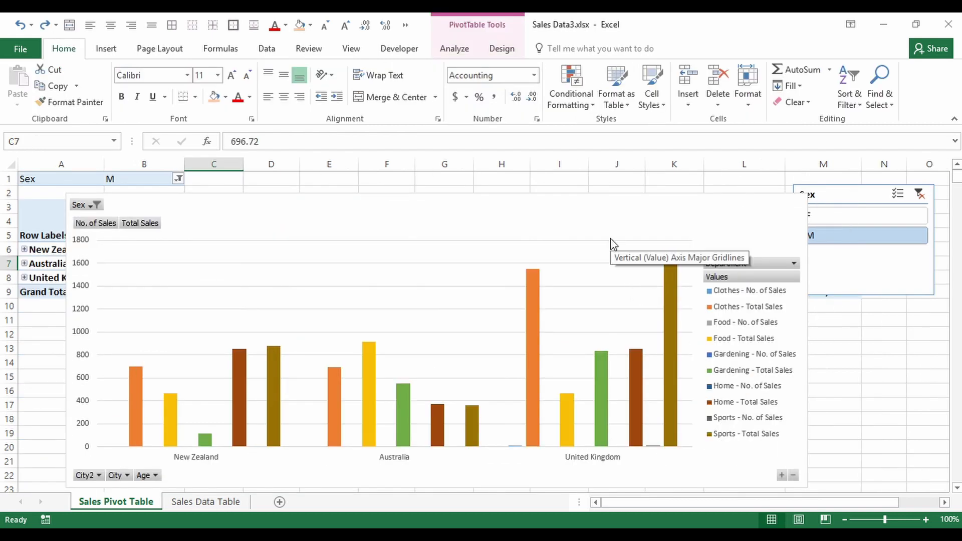
Remove the No. of Sales field from the PivotChart, shift the chart down to check the PivotTable, and move it back up.
right_click(107, 230)
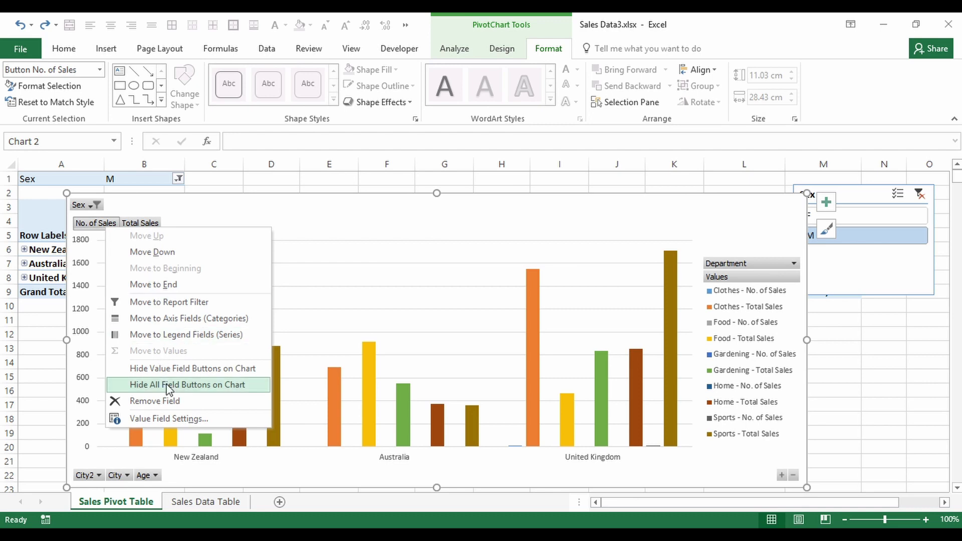
click(143, 401)
drag(152, 210, 152, 288)
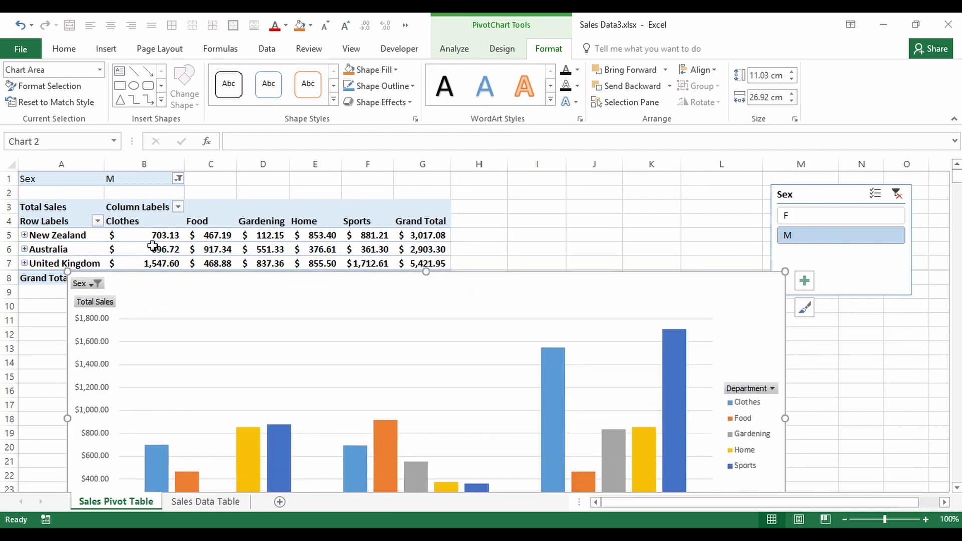
drag(263, 298, 258, 213)
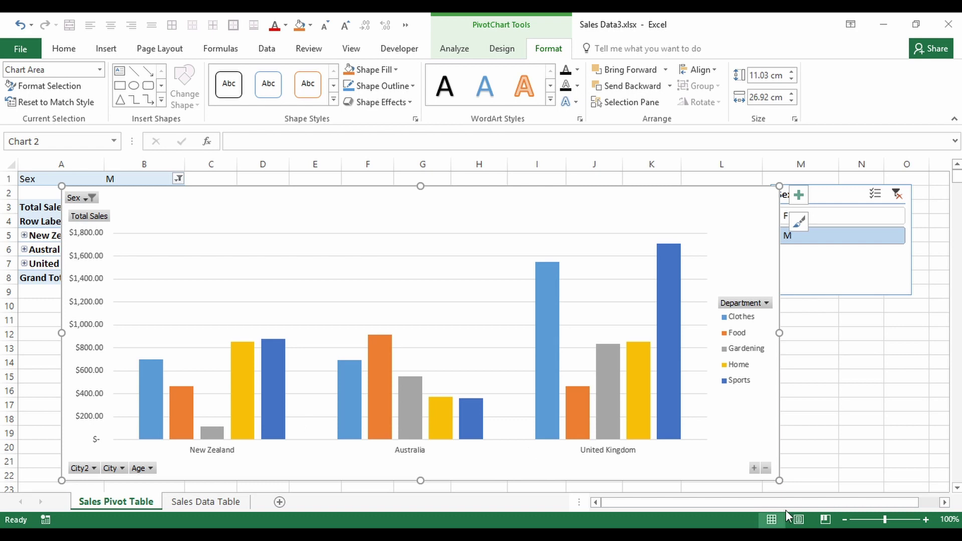
Expand the PivotChart's entire field down to city and age level, and collapse it back to countries only.
click(754, 468)
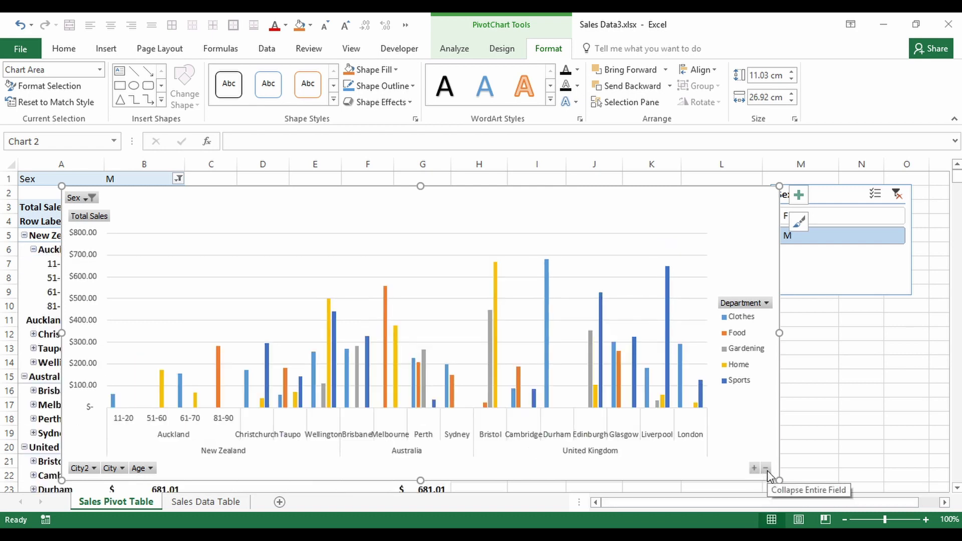
click(767, 469)
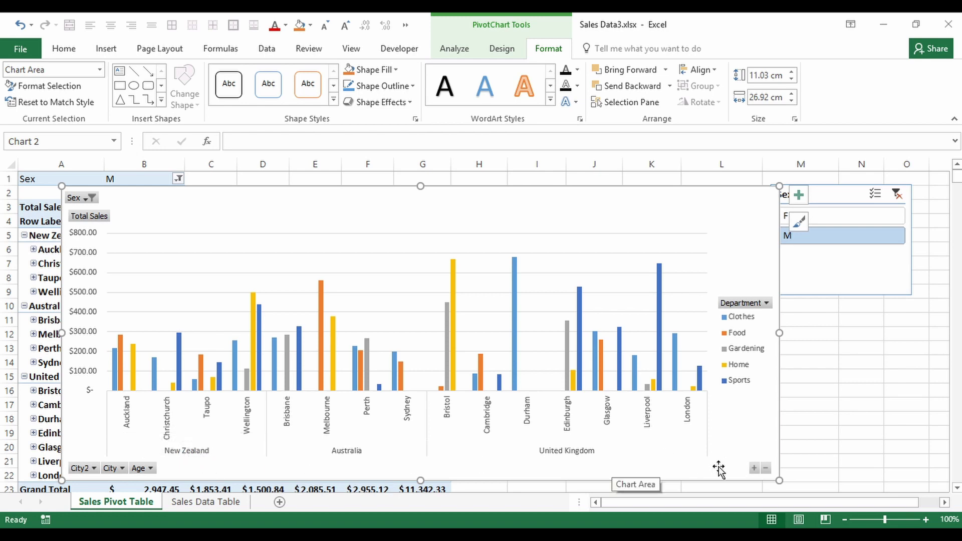
click(754, 468)
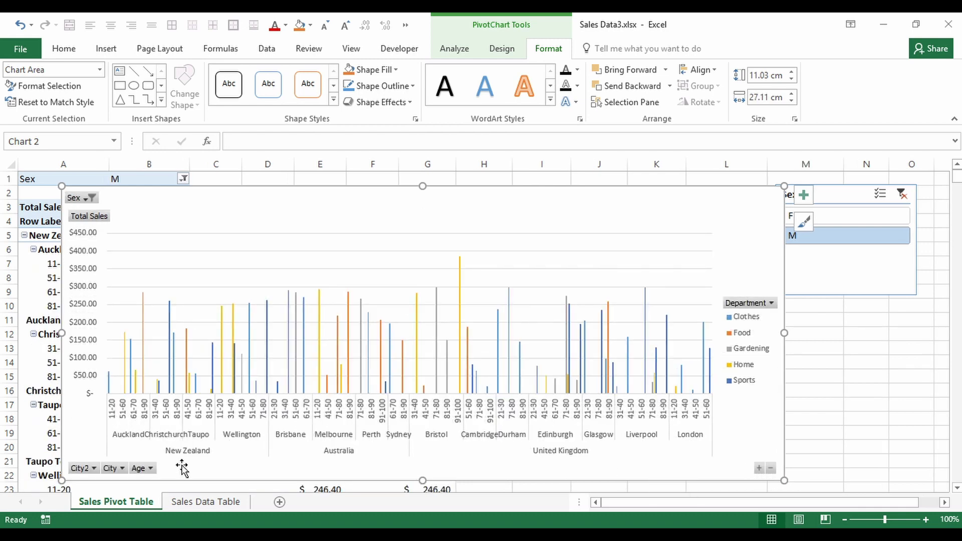
click(771, 468)
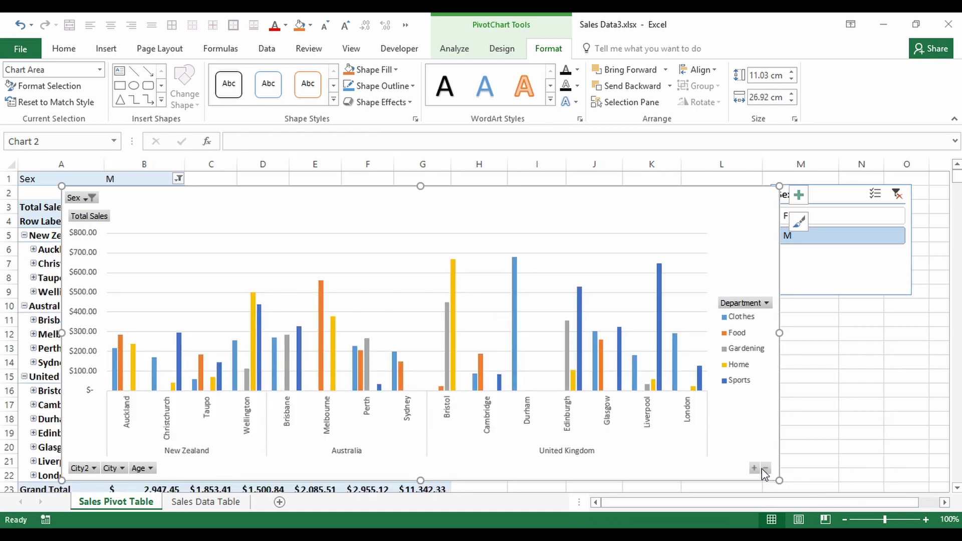
click(766, 470)
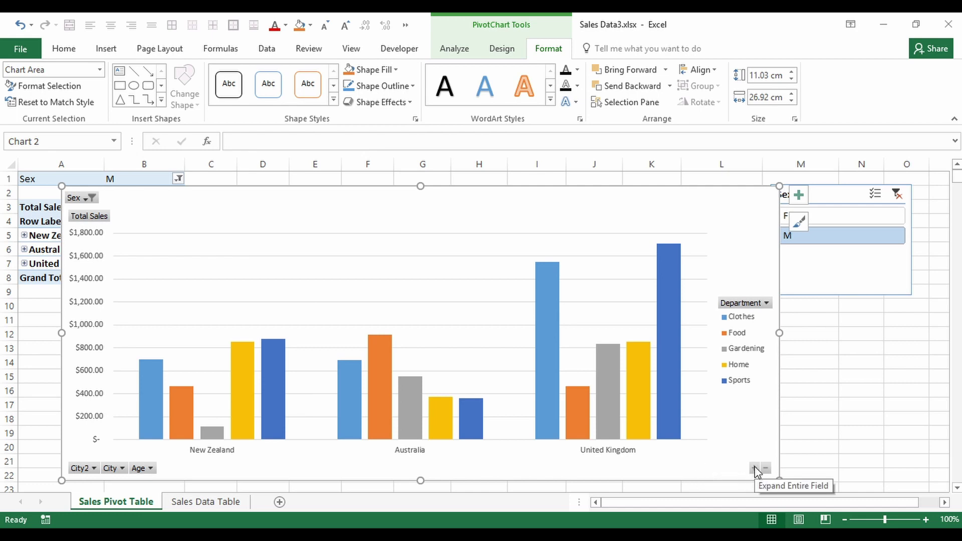
Nudge the PivotChart slightly up and give its Clothes series a near-black solid fill from the theme colours.
drag(431, 348, 436, 341)
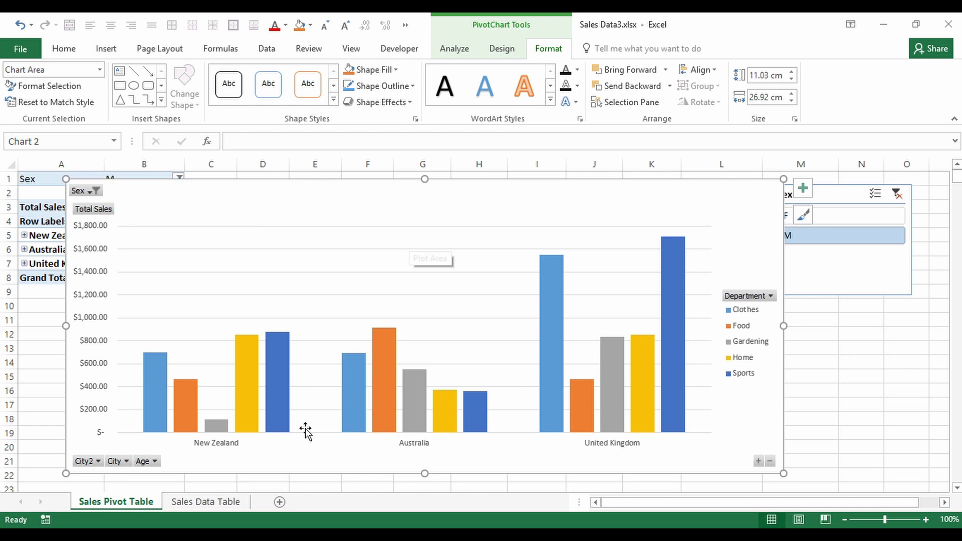
click(348, 264)
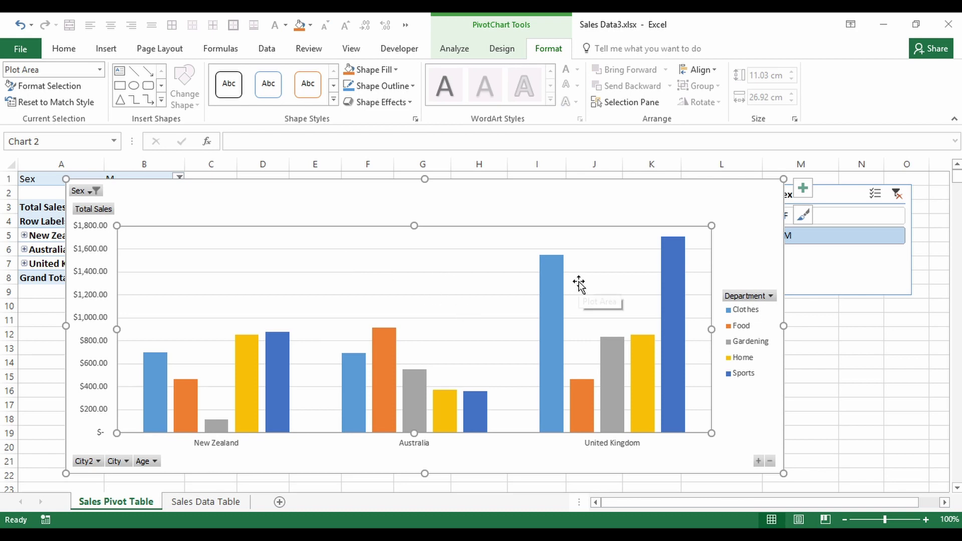
click(552, 295)
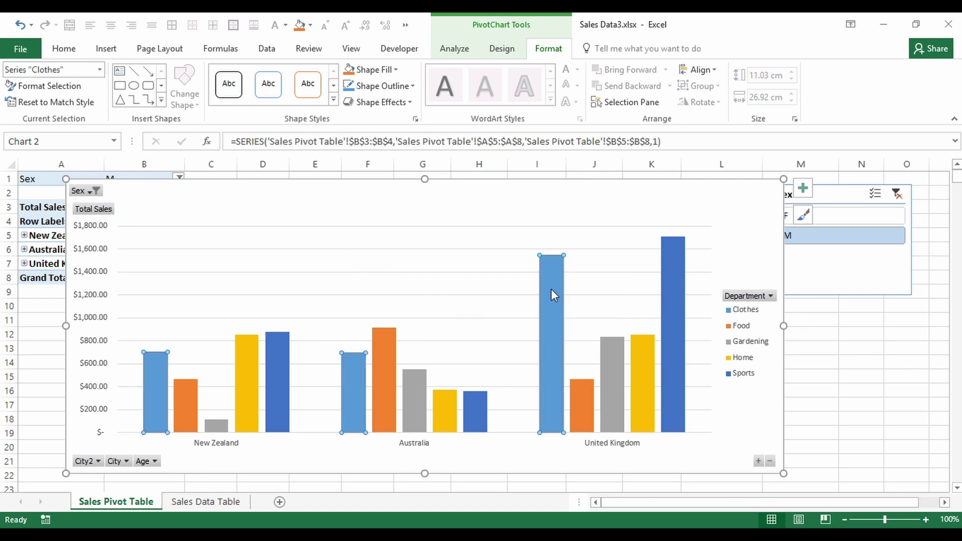
right_click(551, 290)
click(591, 457)
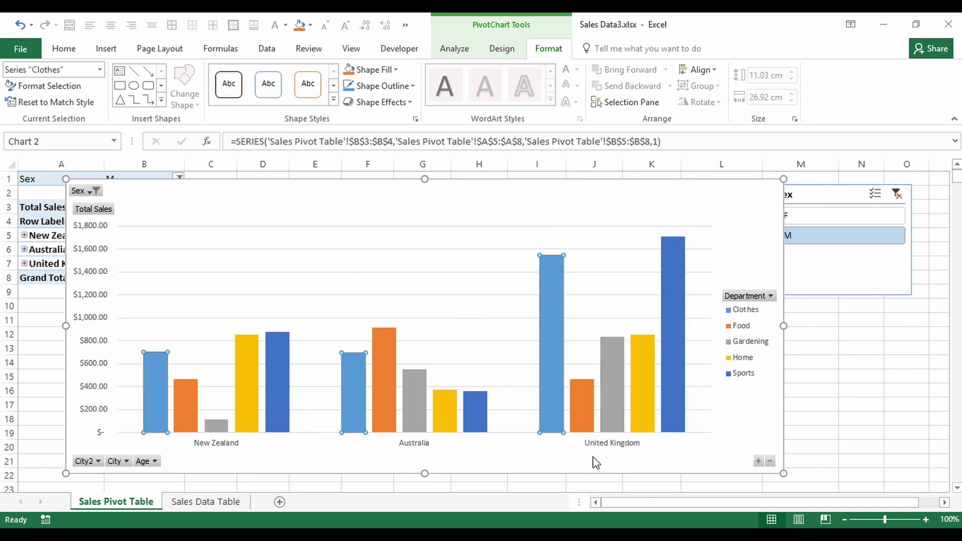
click(786, 217)
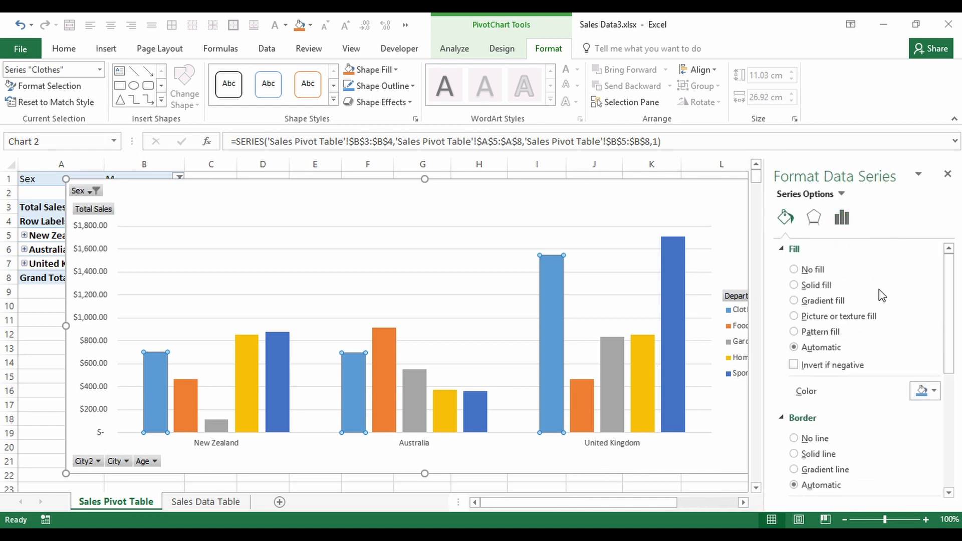
click(926, 391)
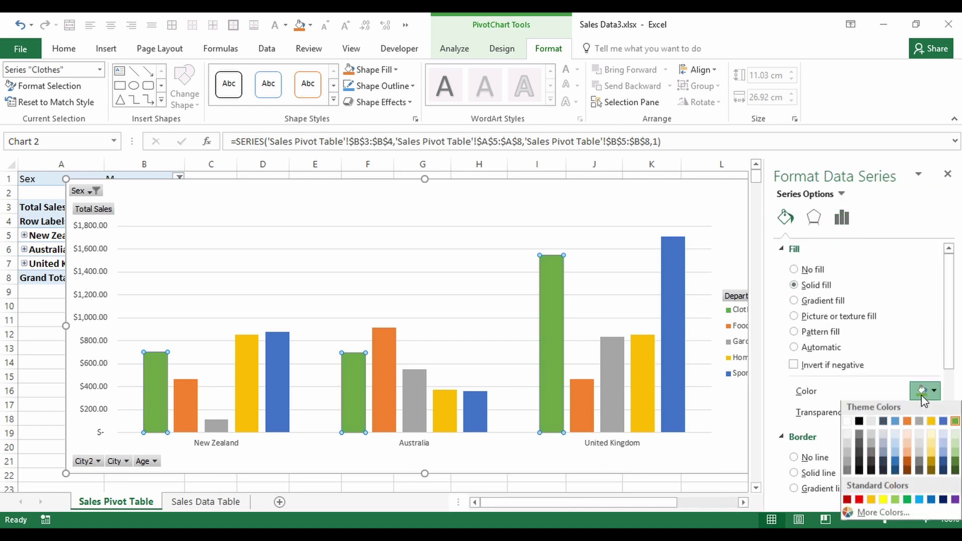
click(872, 473)
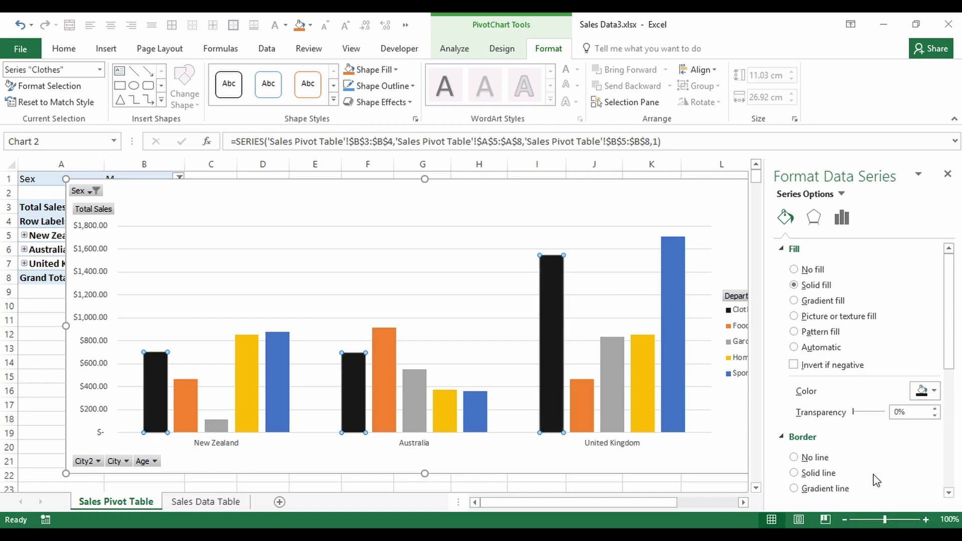
Try a linear trendline on the PivotChart's Food series and delete it again.
right_click(519, 294)
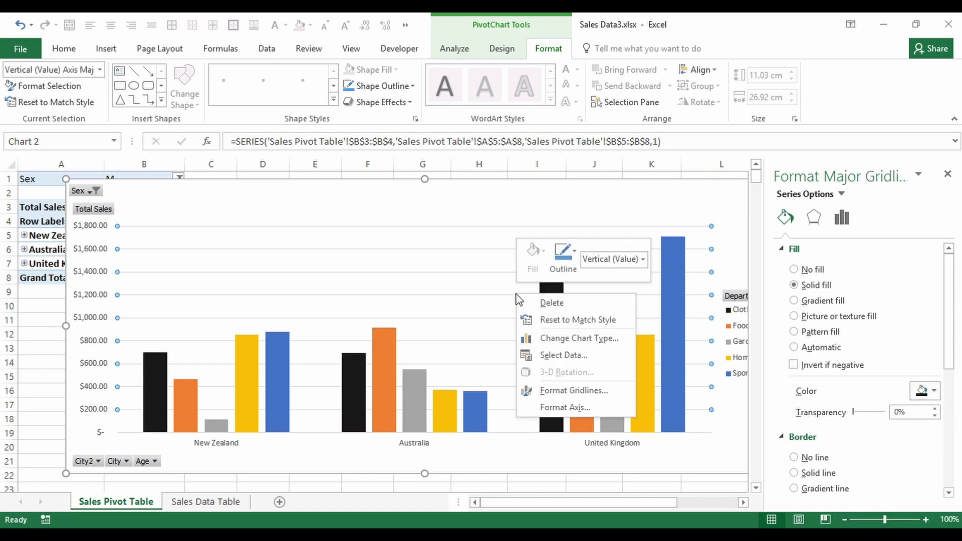
right_click(459, 333)
click(385, 366)
right_click(385, 366)
click(447, 343)
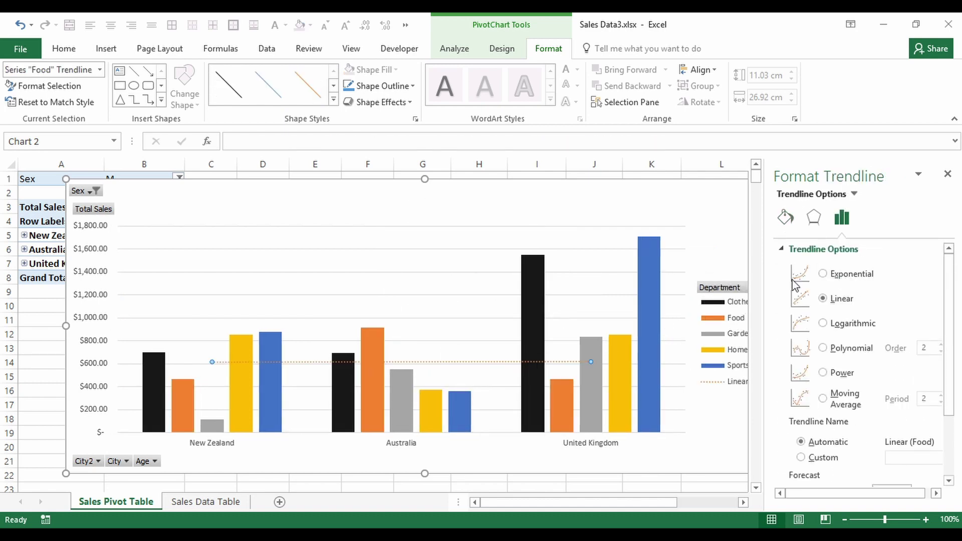
click(948, 174)
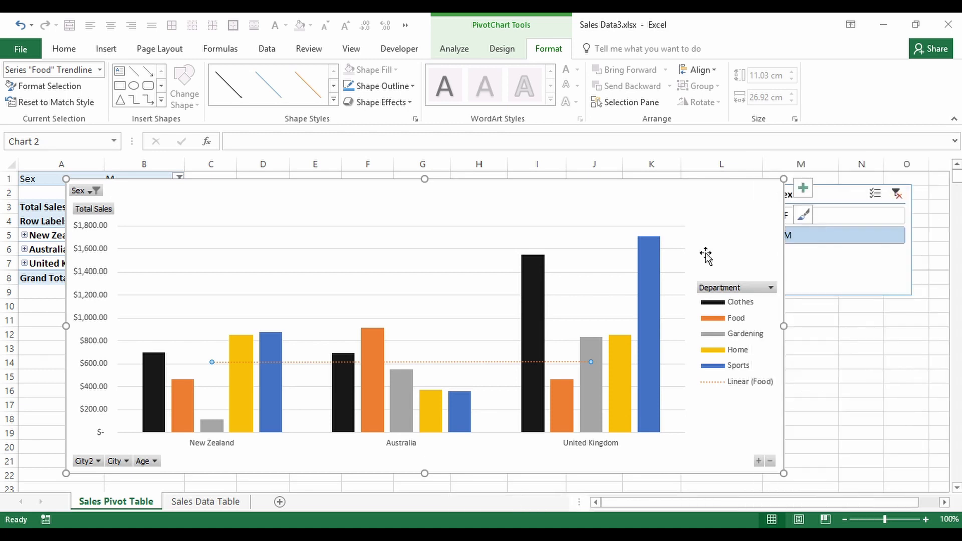
key(Delete)
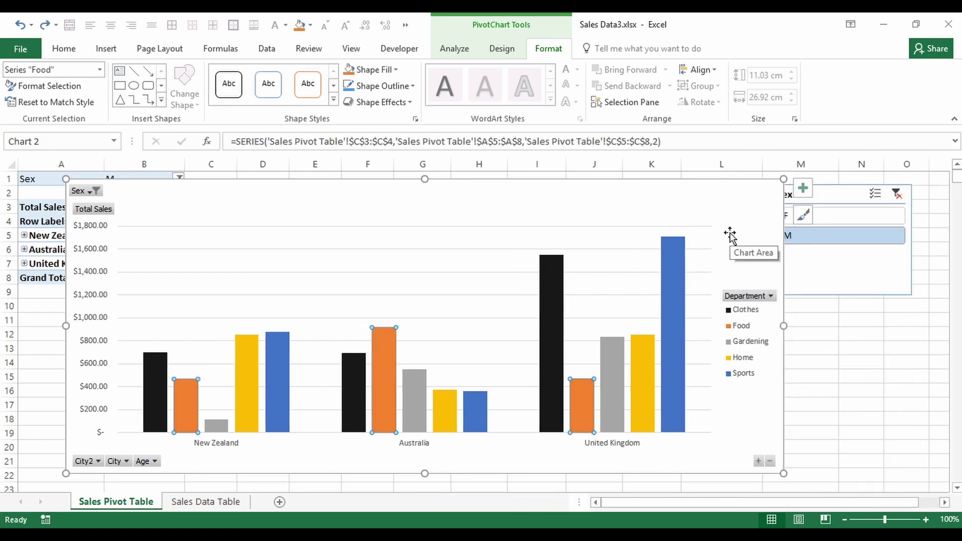
key(Escape)
Move the Sex slicer clear of the PivotChart into columns M to O and select the chart again.
click(838, 260)
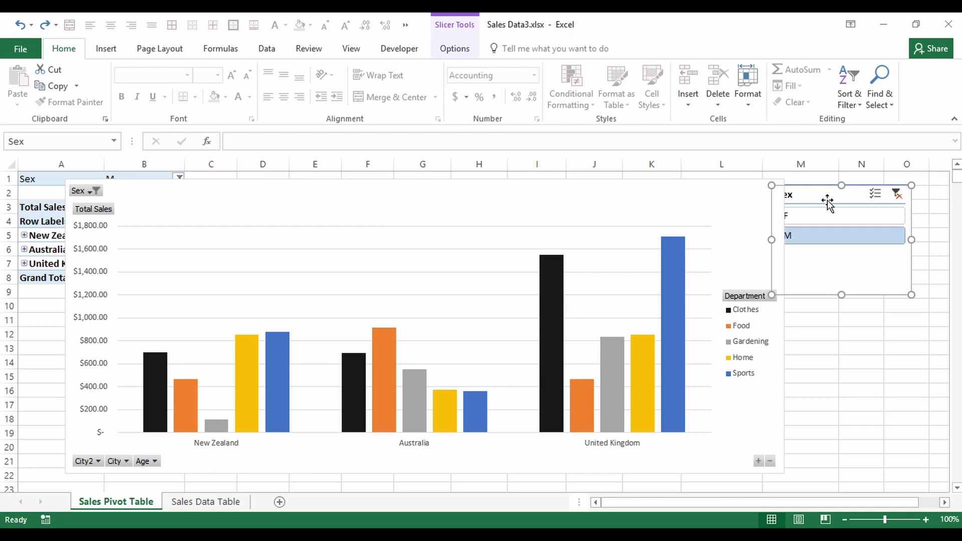
drag(827, 209, 853, 232)
click(860, 244)
click(862, 257)
click(763, 266)
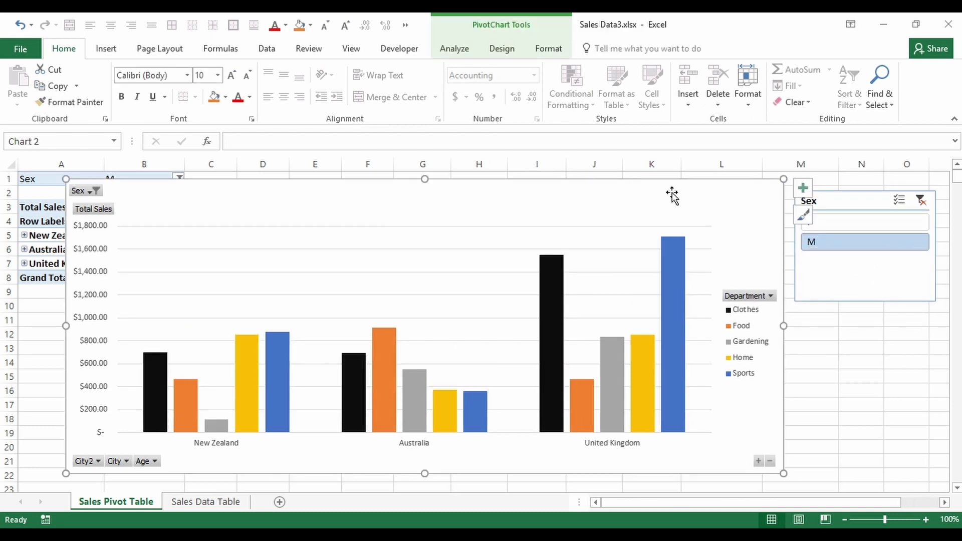